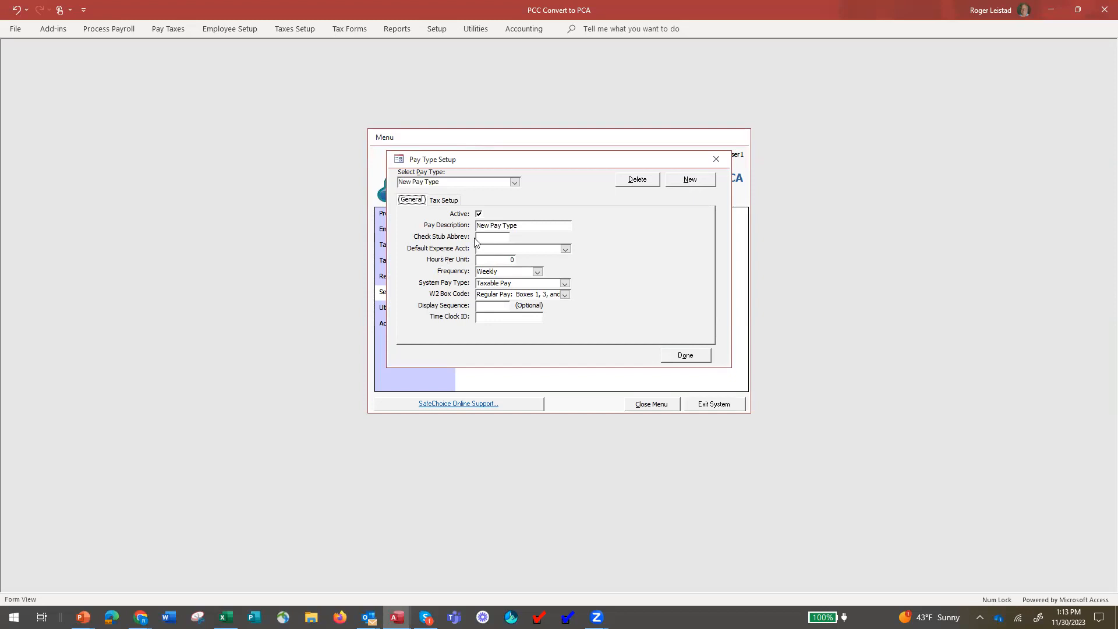
Enter 'Bonus' as the new pay type's description and check stub abbreviation.
{"action": "left_click", "coordinate": [522, 226]}
{"action": "left_click", "coordinate": [469, 226]}
{"action": "type", "text": "B"}
Charge the pay type to expense account 66210-000 Salaries-Office and dismiss the After Update error.
{"action": "left_click", "coordinate": [565, 248]}
{"action": "type", "text": "60100-000"}
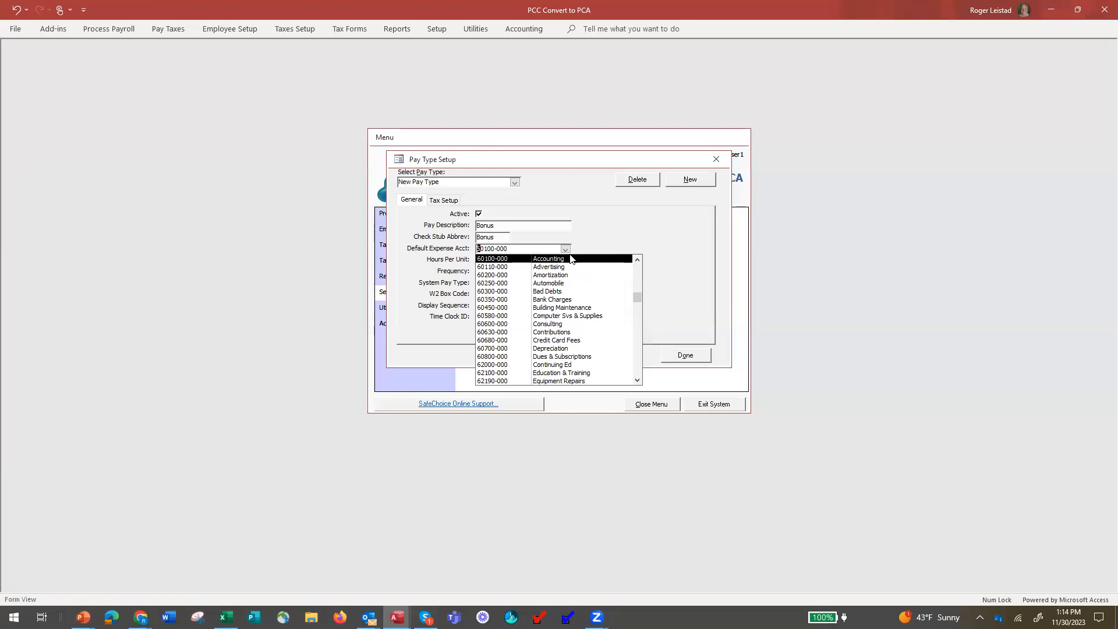
{"action": "key", "text": "Down"}
{"action": "key", "text": "Down"}
{"action": "key", "text": "Down"}
{"action": "key", "text": "Down"}
{"action": "key", "text": "Down"}
{"action": "key", "text": "Down"}
{"action": "key", "text": "Down"}
{"action": "key", "text": "Down"}
{"action": "key", "text": "Down"}
{"action": "key", "text": "Down"}
{"action": "key", "text": "Down"}
{"action": "key", "text": "Down"}
{"action": "key", "text": "Down"}
{"action": "key", "text": "Down"}
{"action": "key", "text": "Down"}
{"action": "key", "text": "Down"}
{"action": "key", "text": "Down"}
{"action": "key", "text": "Down"}
{"action": "key", "text": "Down"}
{"action": "key", "text": "Down"}
{"action": "key", "text": "Down"}
{"action": "key", "text": "Down"}
{"action": "key", "text": "Down"}
{"action": "key", "text": "Down"}
{"action": "key", "text": "Down"}
{"action": "key", "text": "Down"}
{"action": "key", "text": "Down"}
{"action": "key", "text": "Down"}
{"action": "key", "text": "Down"}
{"action": "key", "text": "Down"}
{"action": "key", "text": "Down"}
{"action": "key", "text": "Down"}
{"action": "key", "text": "Down"}
{"action": "key", "text": "Down"}
{"action": "key", "text": "Down"}
{"action": "key", "text": "Down"}
{"action": "key", "text": "Down"}
{"action": "key", "text": "Down"}
{"action": "key", "text": "Down"}
{"action": "key", "text": "Down"}
{"action": "key", "text": "Down"}
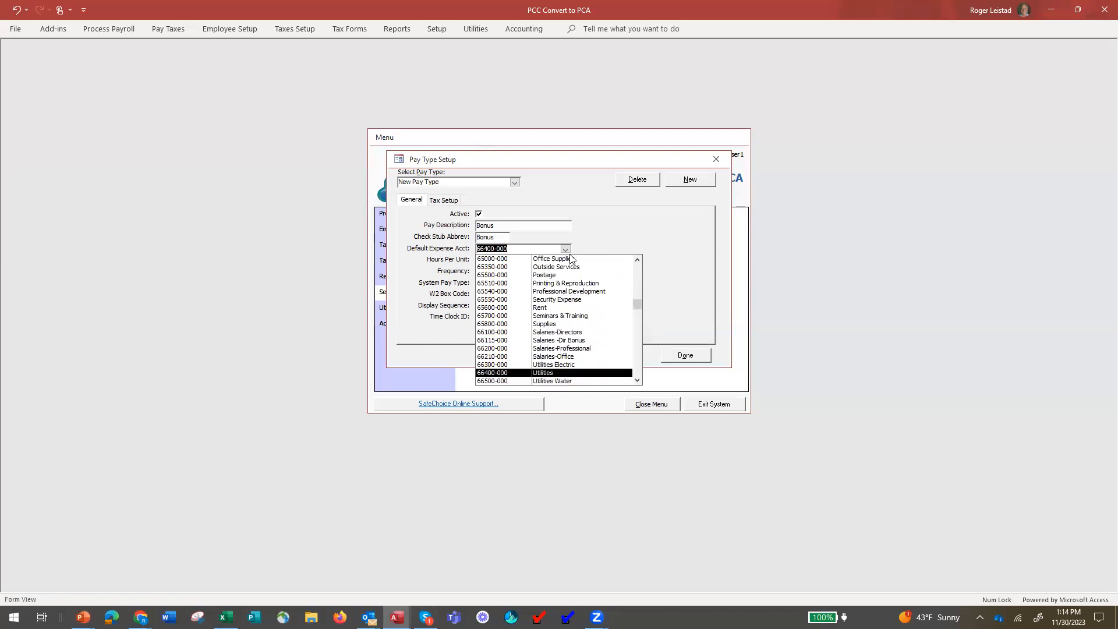
{"action": "key", "text": "Up"}
{"action": "key", "text": "Up"}
{"action": "key", "text": "Return"}
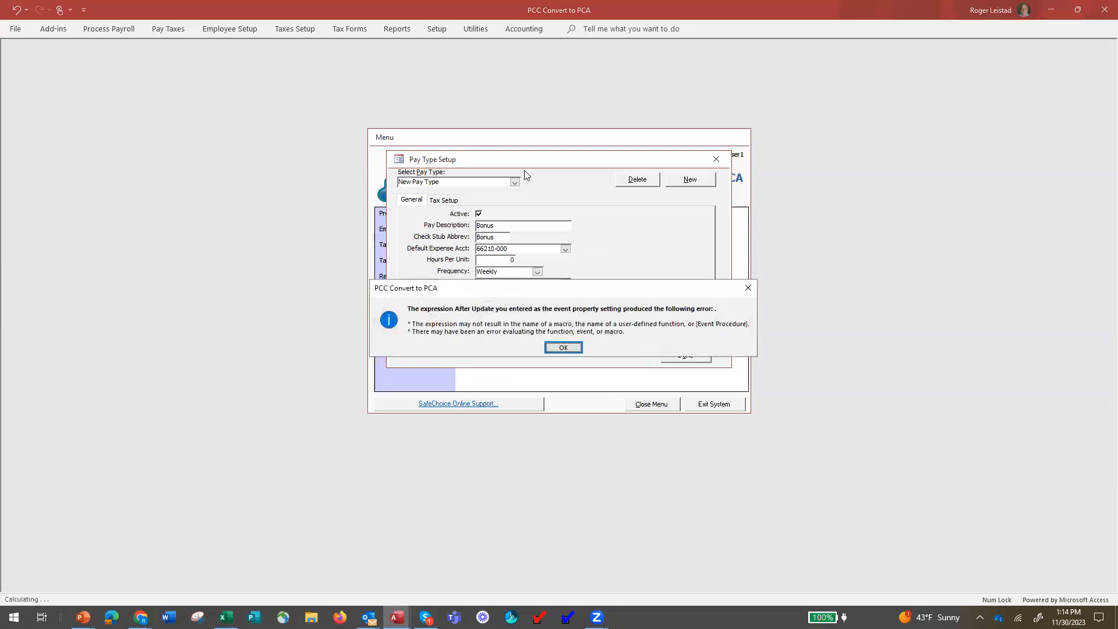
{"action": "left_click", "coordinate": [553, 348]}
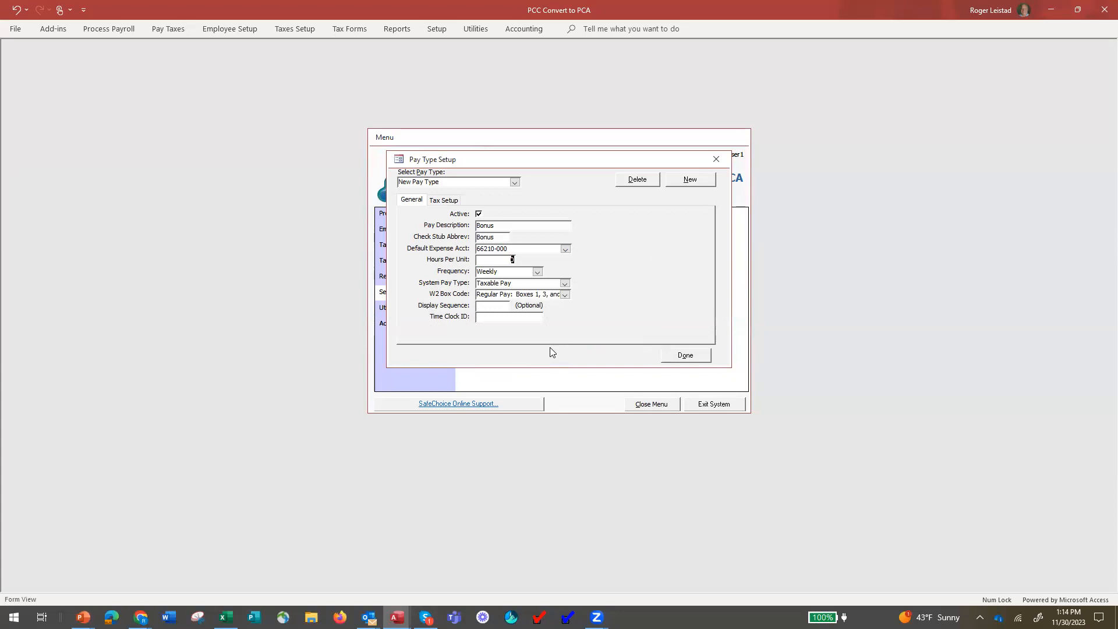
Add FICA Medicare Employer, FICA Social Security Employer and Unemployment Tax Federal as Bonus's accrued liabilities.
{"action": "left_click", "coordinate": [443, 201]}
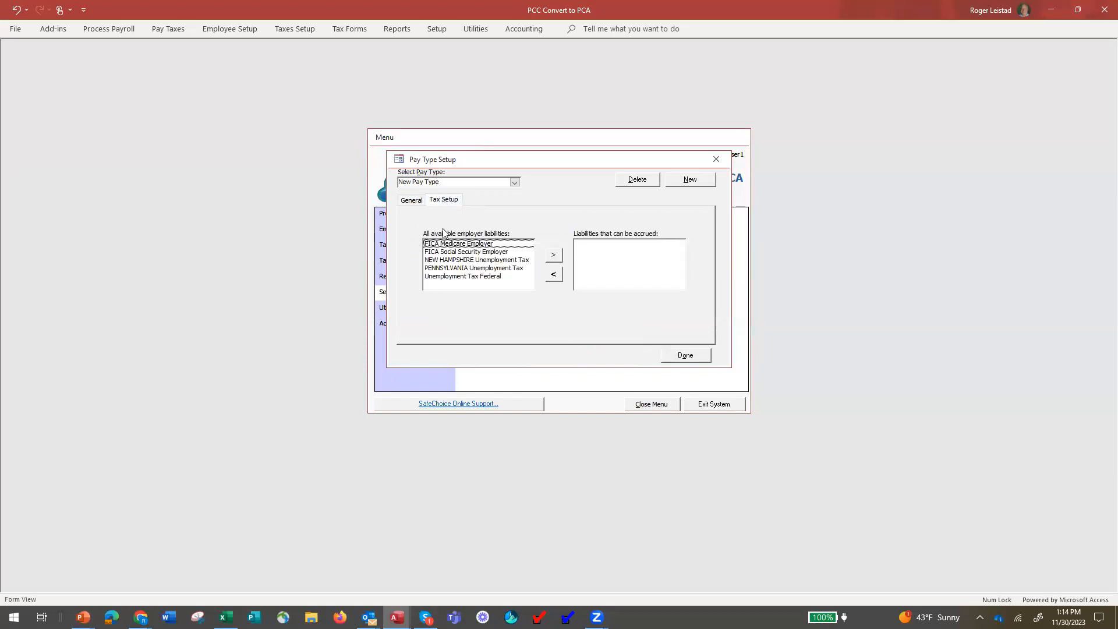
{"action": "left_click", "coordinate": [455, 245]}
{"action": "left_click", "coordinate": [553, 256]}
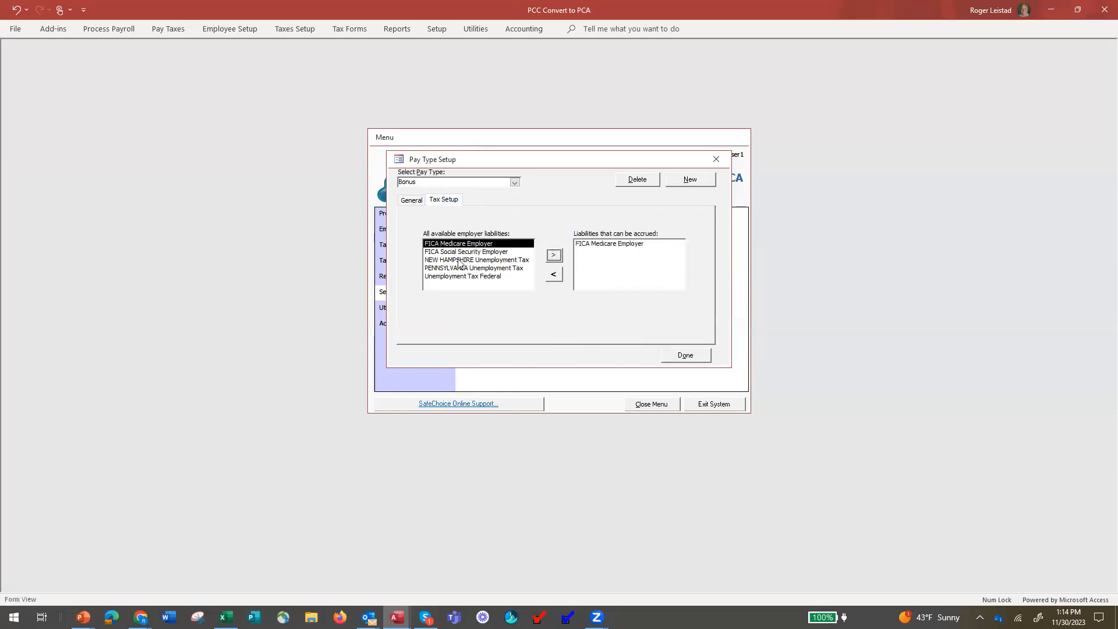
{"action": "left_click", "coordinate": [469, 253]}
{"action": "left_click", "coordinate": [555, 257]}
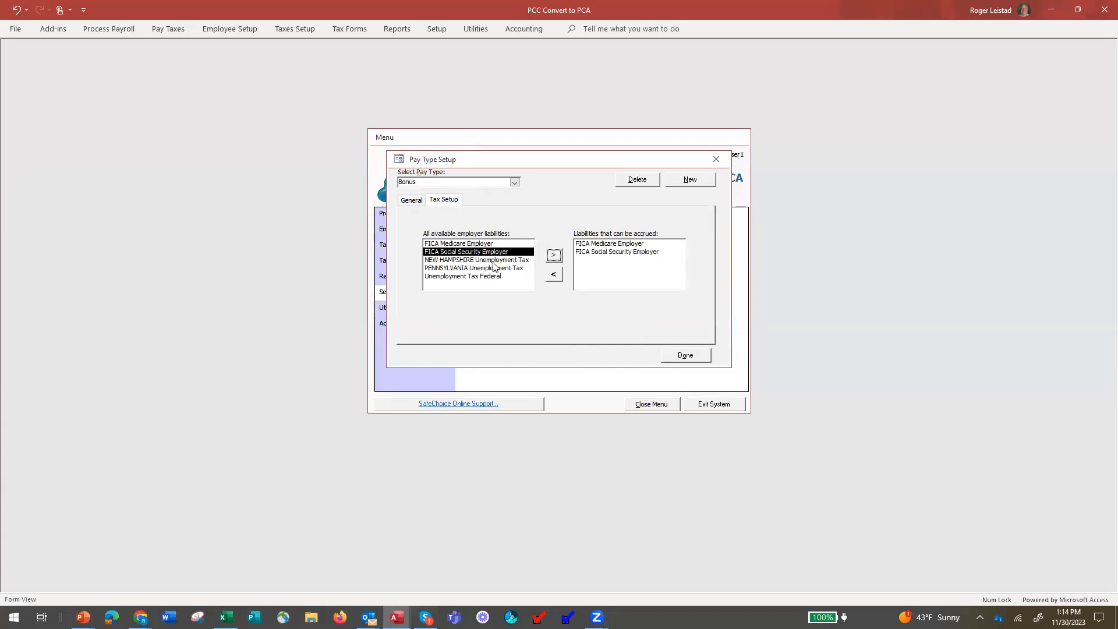
{"action": "left_click", "coordinate": [510, 262]}
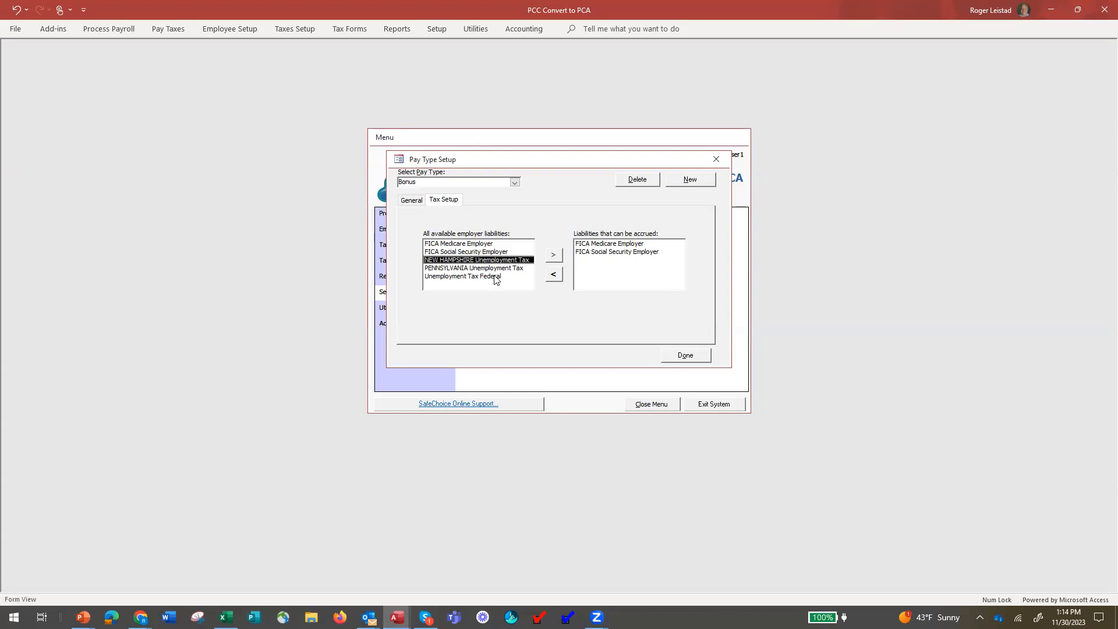
{"action": "left_click", "coordinate": [497, 277]}
{"action": "left_click", "coordinate": [554, 255]}
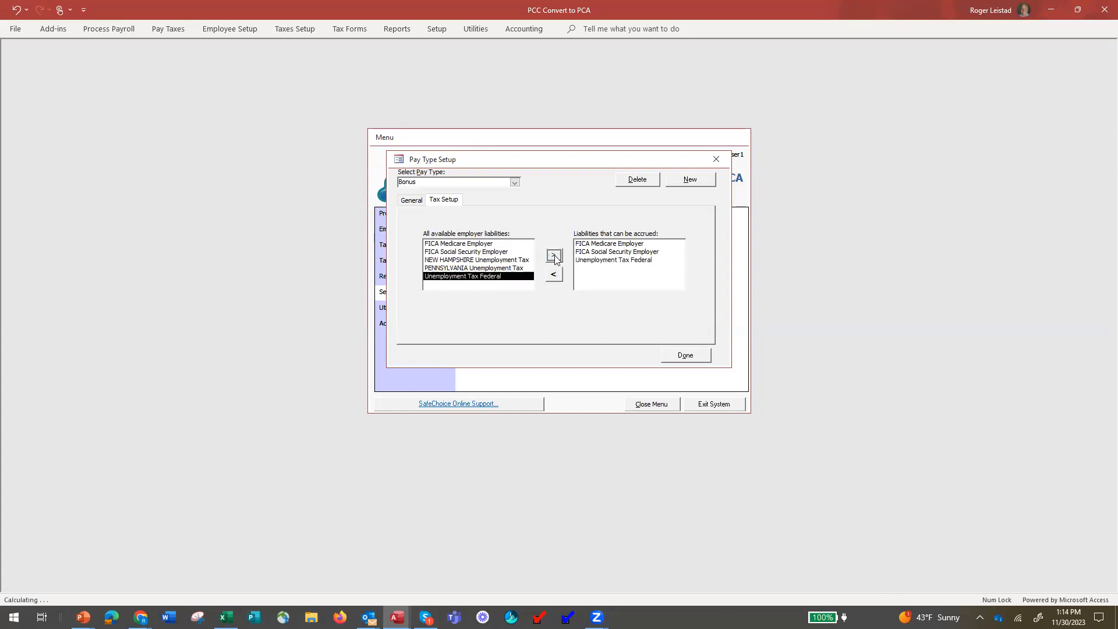
{"action": "left_click", "coordinate": [407, 199]}
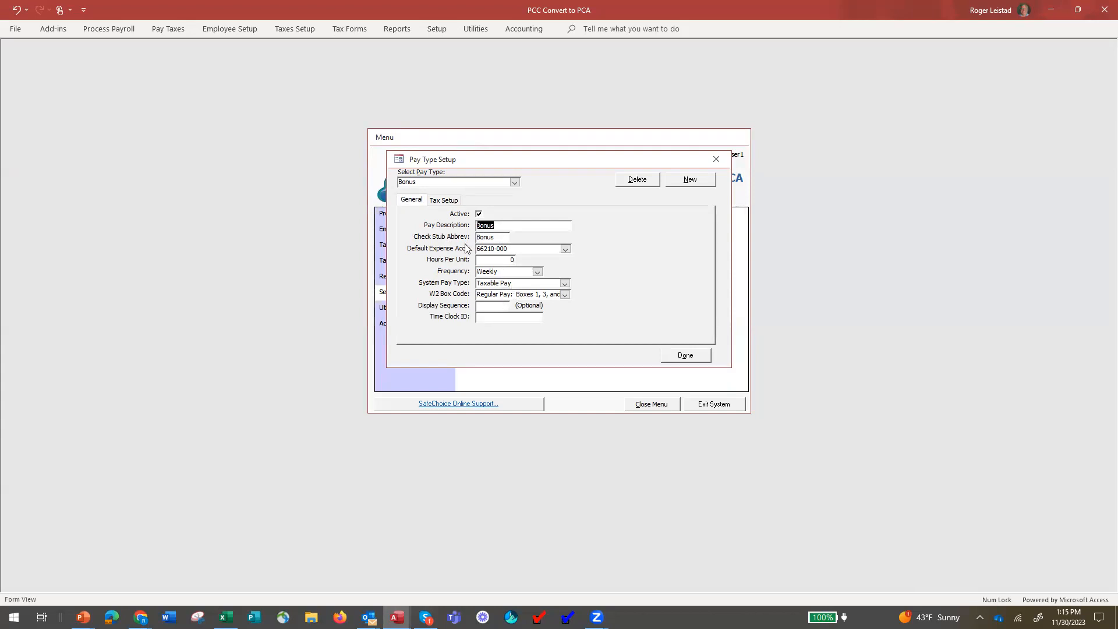
Save the Bonus pay type and open the Hourly - Paid Weekly template's pay setup.
{"action": "left_click", "coordinate": [686, 356]}
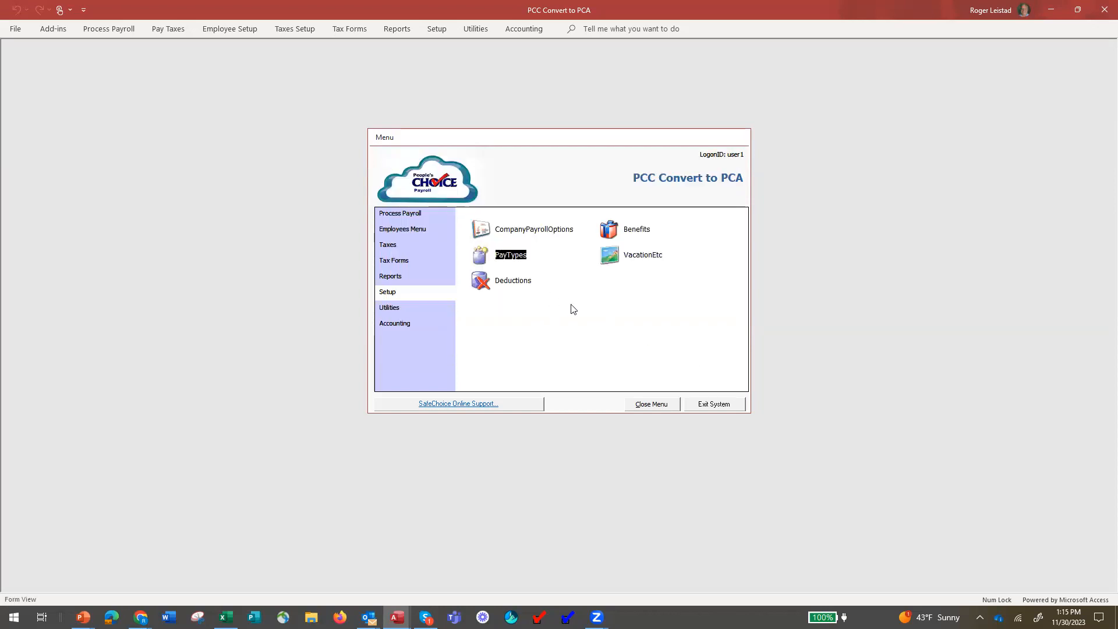
{"action": "left_click", "coordinate": [405, 229]}
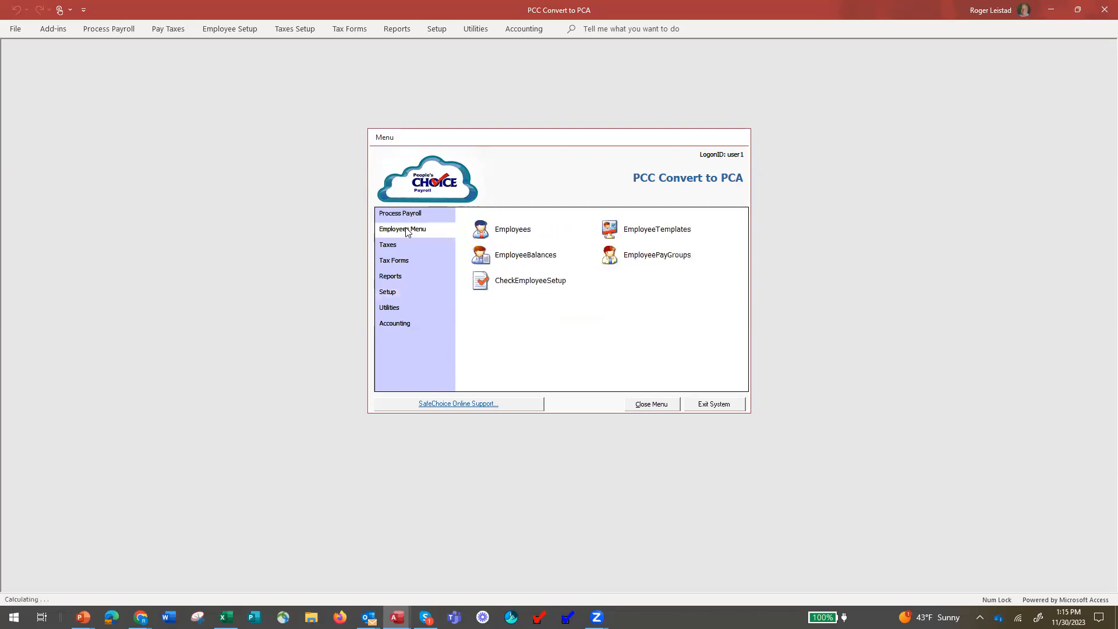
{"action": "left_click", "coordinate": [610, 230]}
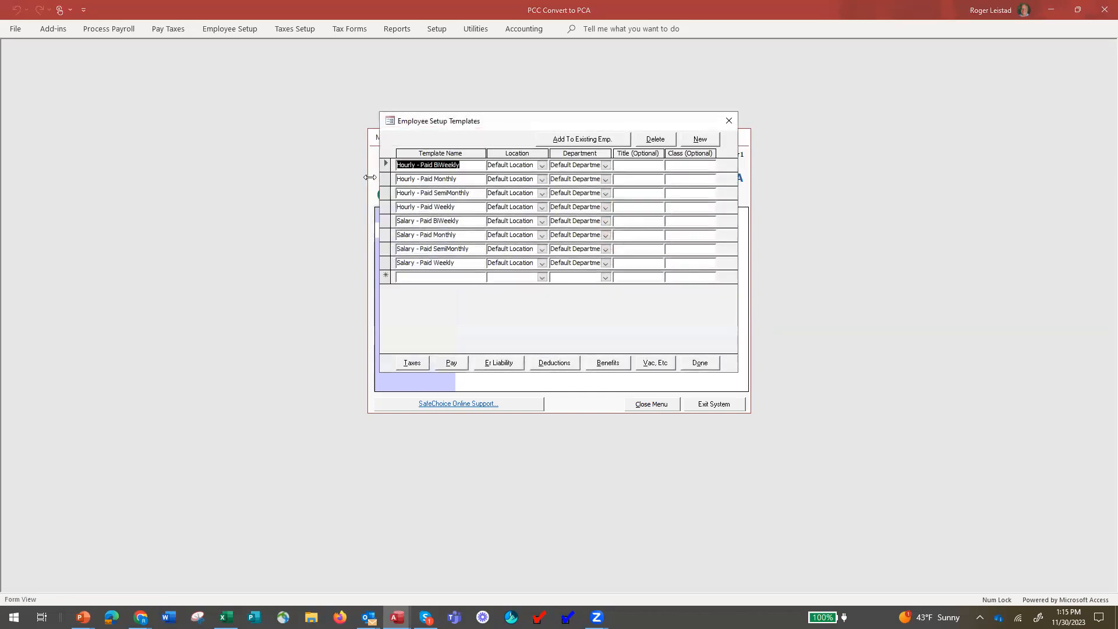
{"action": "left_click", "coordinate": [388, 210]}
{"action": "left_click", "coordinate": [451, 365]}
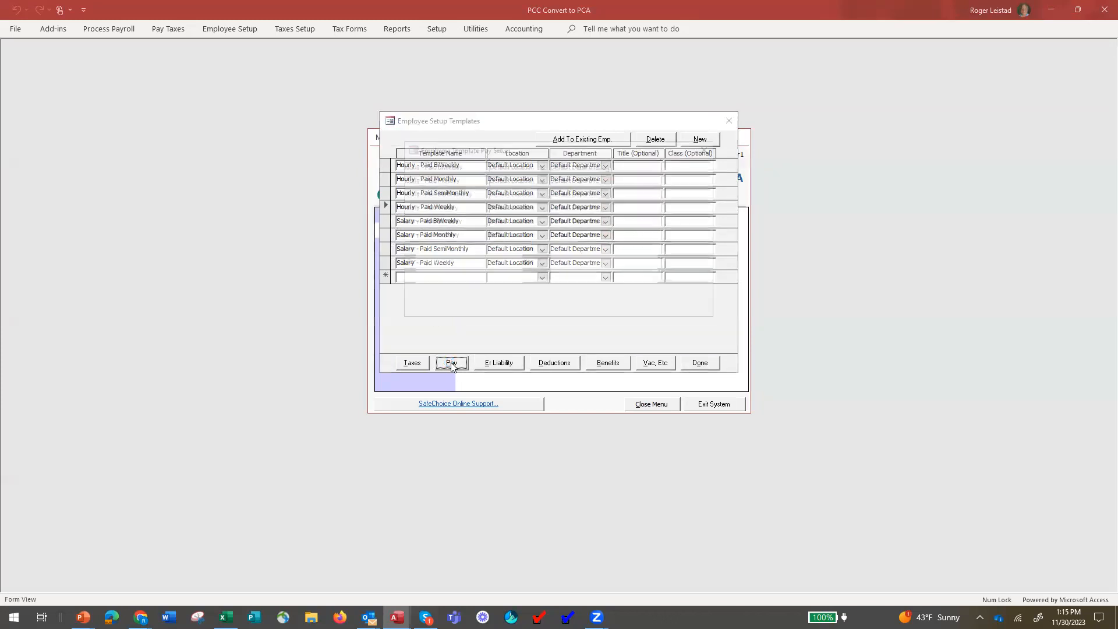
{"action": "left_click", "coordinate": [612, 170]}
Add Bonus with its default taxes to the Hourly - Paid Weekly template and enable it.
{"action": "left_click", "coordinate": [613, 169]}
{"action": "left_click", "coordinate": [646, 169]}
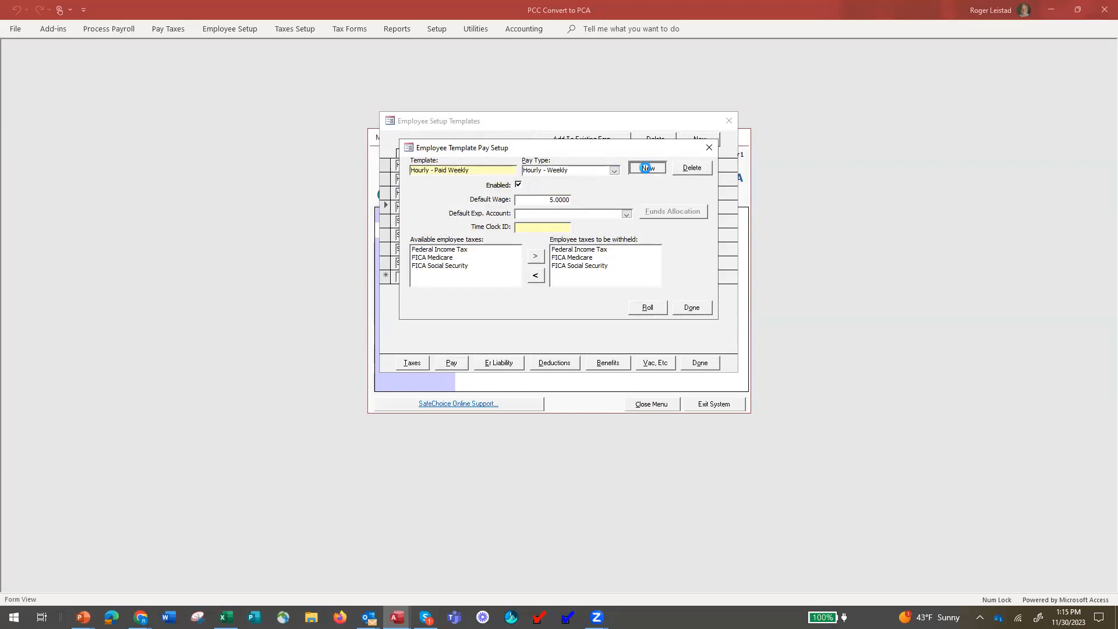
{"action": "left_click", "coordinate": [633, 209]}
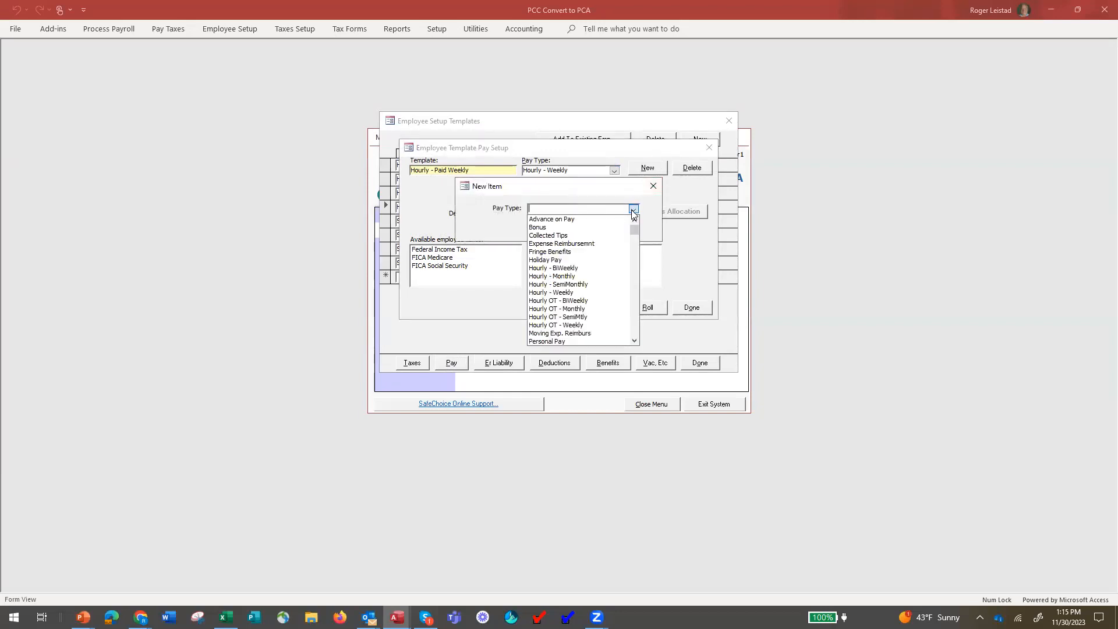
{"action": "left_click", "coordinate": [575, 227]}
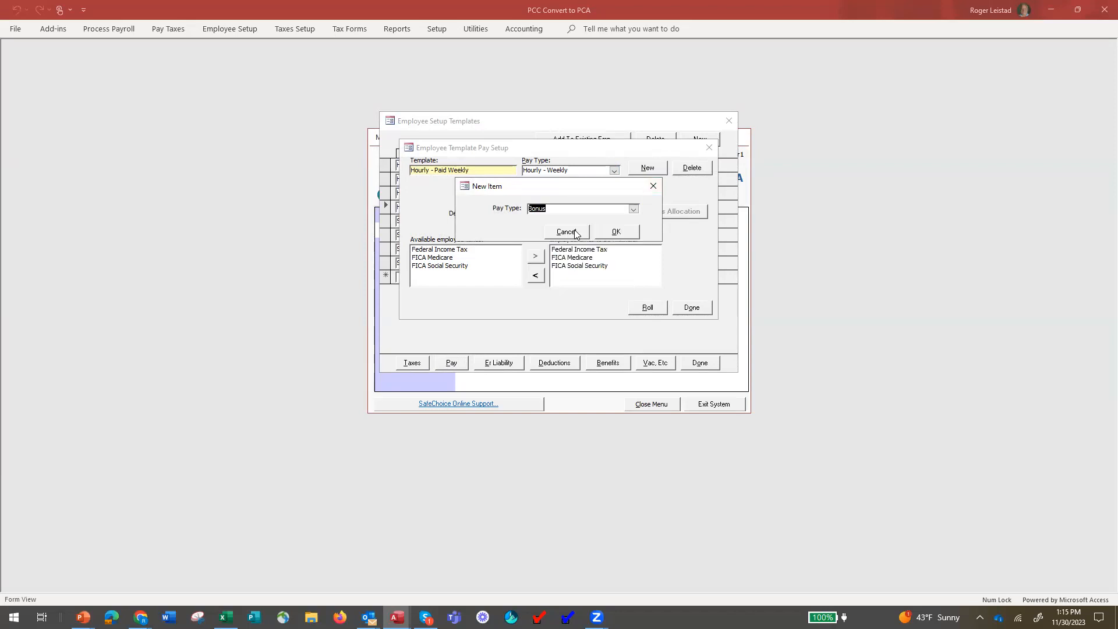
{"action": "left_click", "coordinate": [623, 232]}
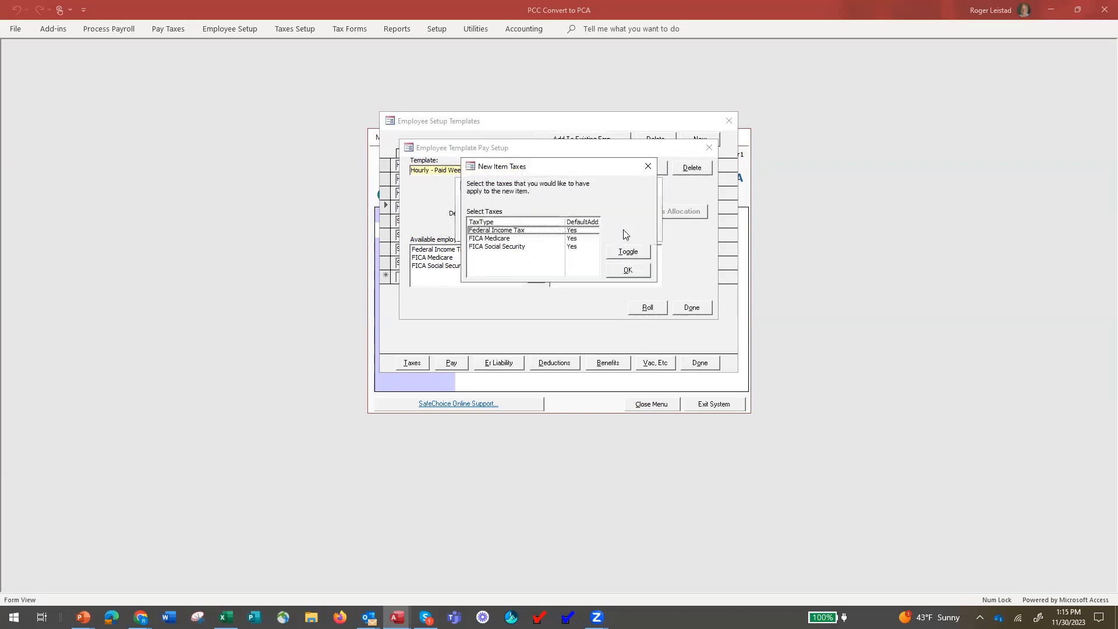
{"action": "left_click", "coordinate": [628, 271]}
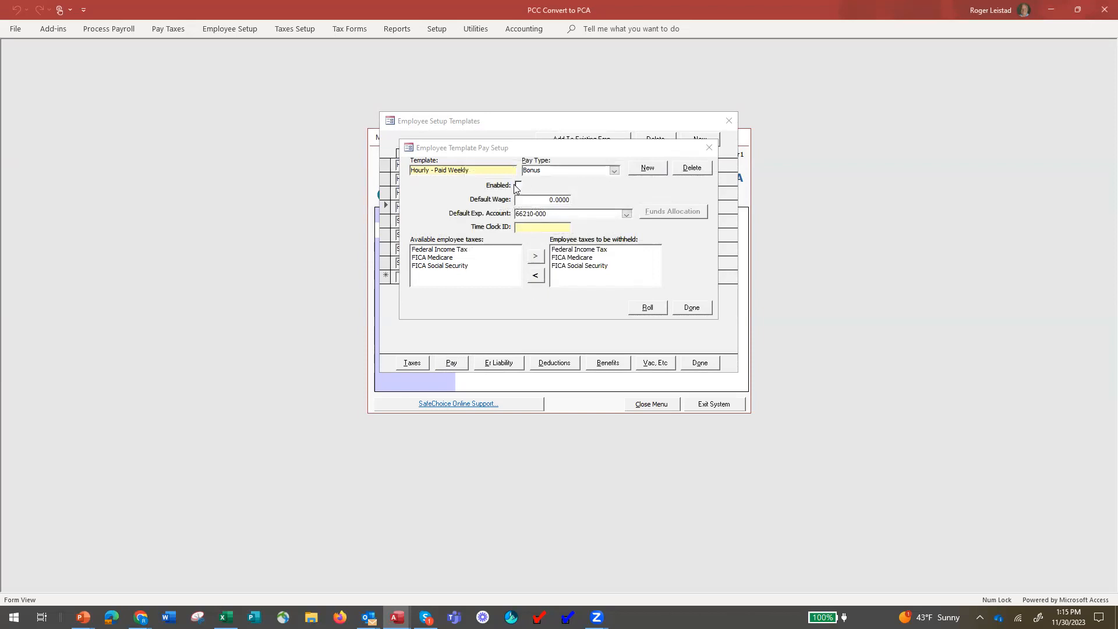
{"action": "left_click", "coordinate": [518, 184]}
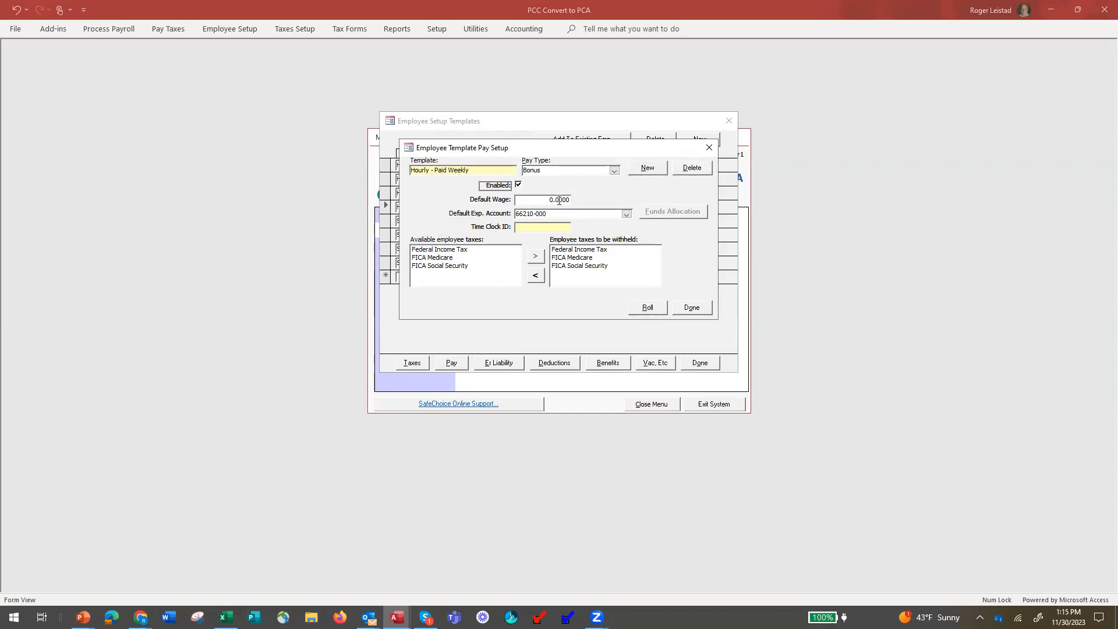
{"action": "left_click", "coordinate": [694, 310]}
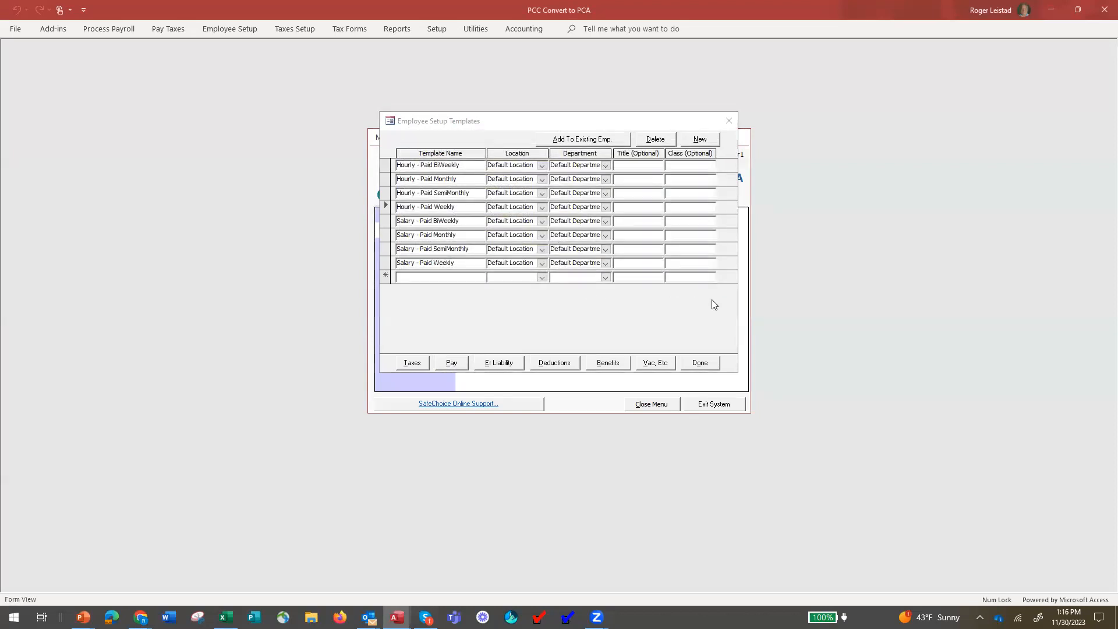
Apply the Hourly - Paid Weekly template to the first two employees in the list.
{"action": "left_click", "coordinate": [580, 143]}
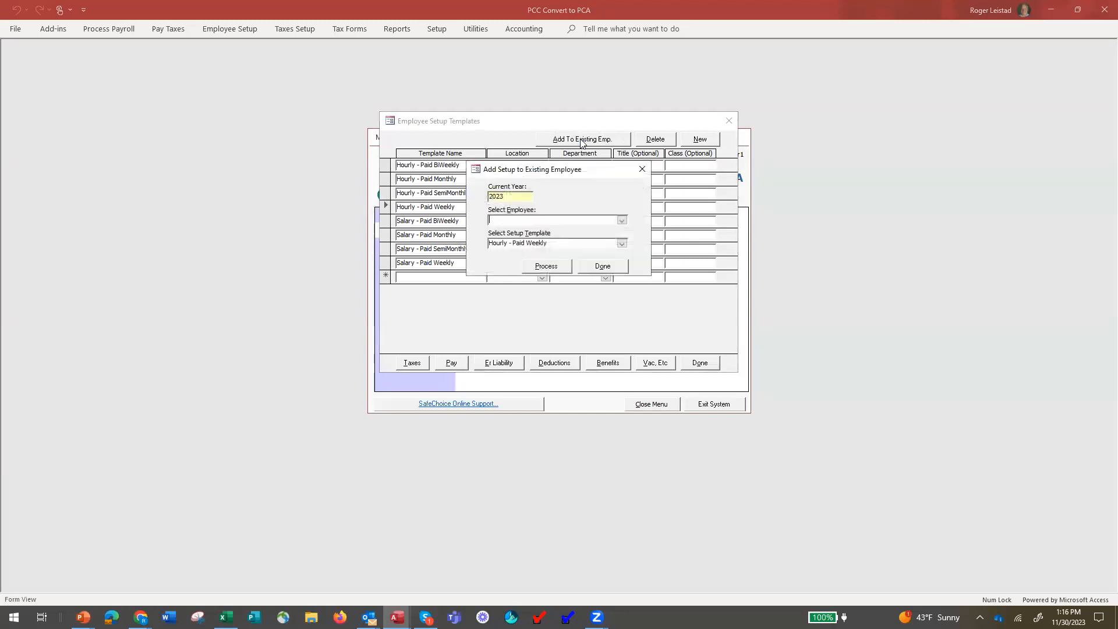
{"action": "left_click", "coordinate": [621, 220]}
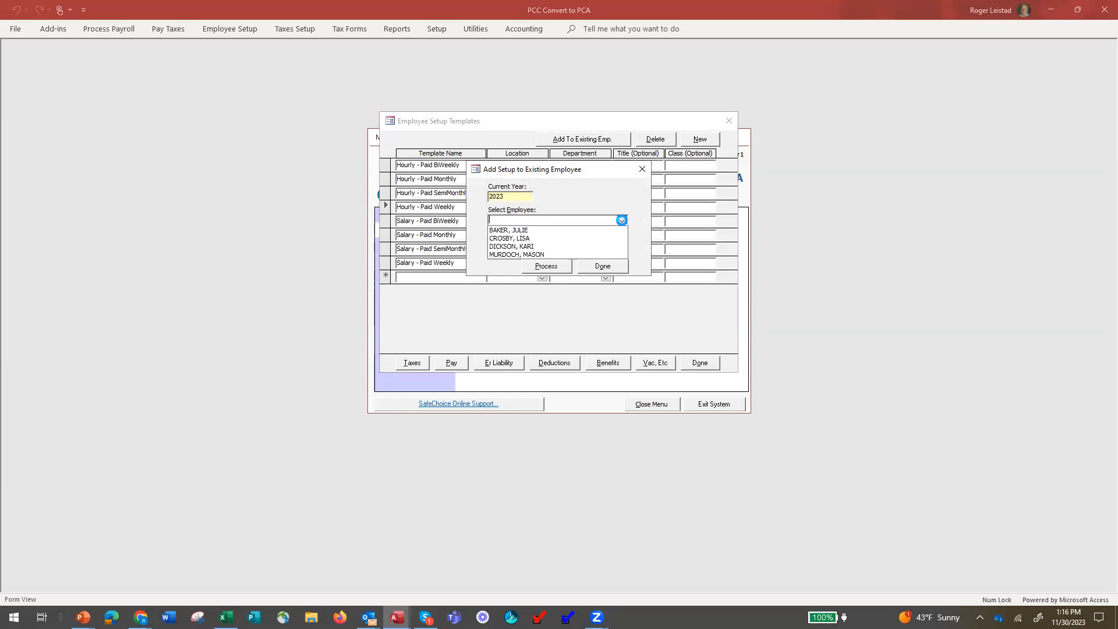
{"action": "left_click", "coordinate": [610, 230]}
{"action": "left_click", "coordinate": [548, 269]}
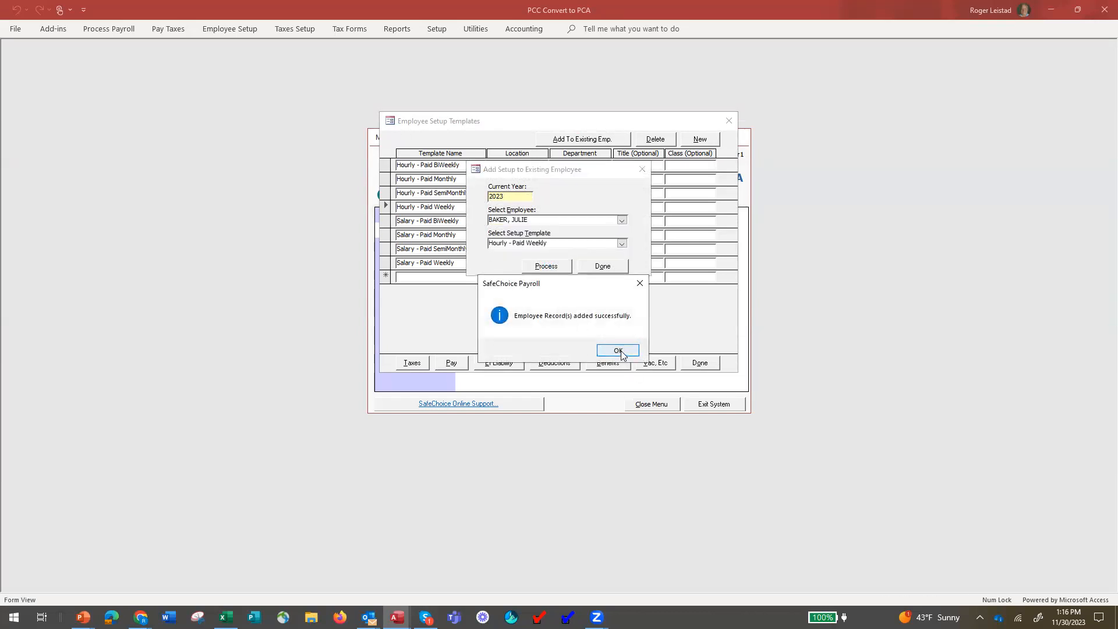
{"action": "left_click", "coordinate": [621, 352]}
{"action": "left_click", "coordinate": [622, 220]}
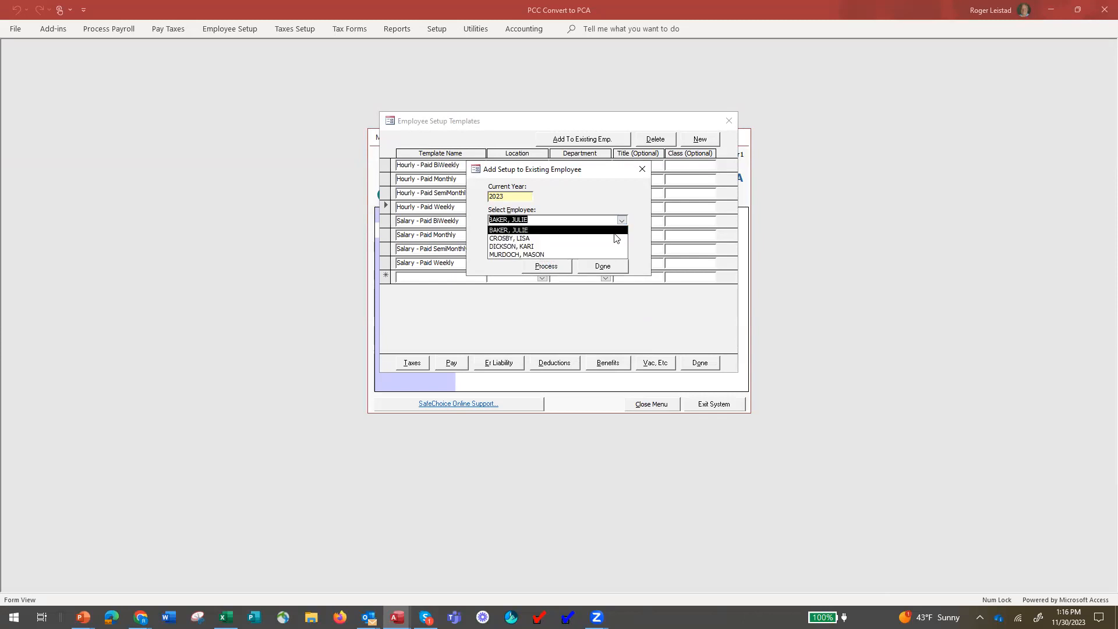
{"action": "left_click", "coordinate": [611, 238]}
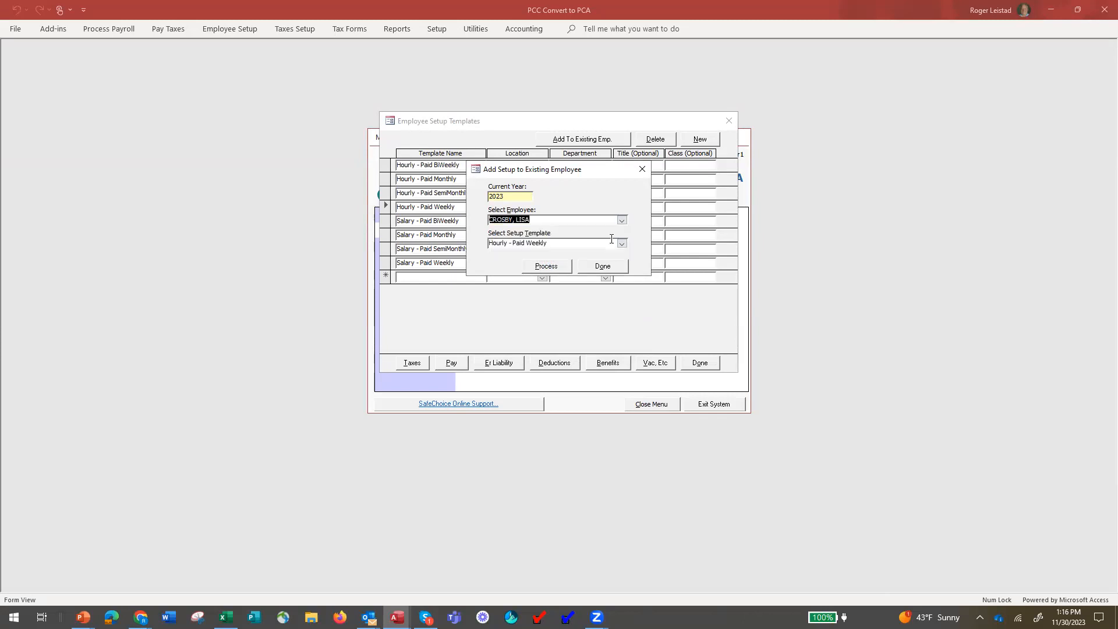
{"action": "left_click", "coordinate": [555, 267]}
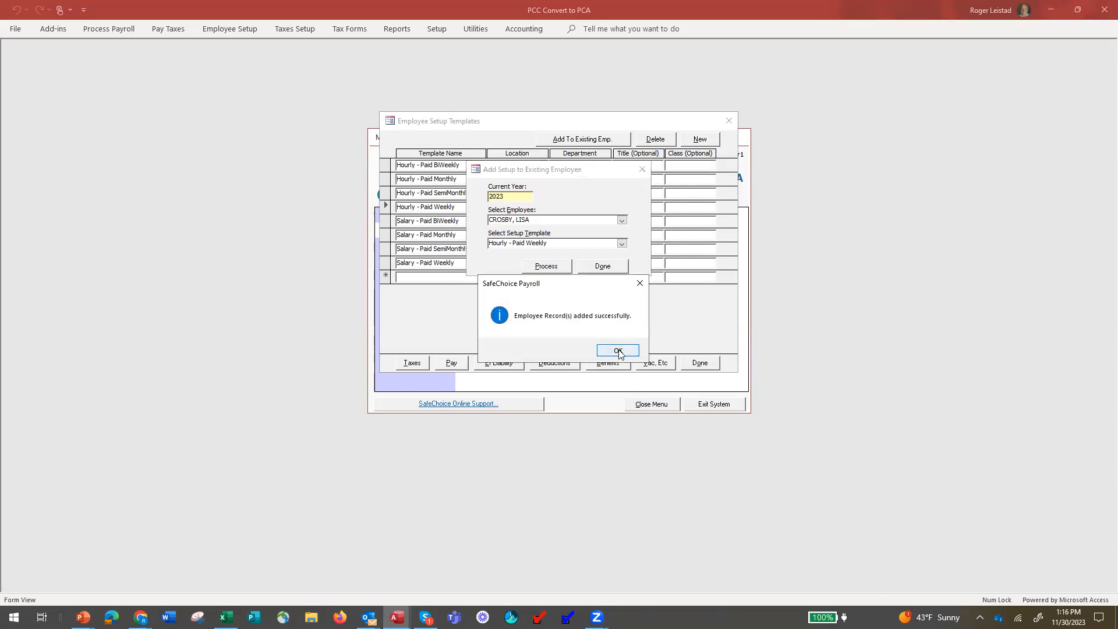
{"action": "left_click", "coordinate": [618, 349]}
Apply the template to a third employee, then close the add-setup and templates screens.
{"action": "left_click", "coordinate": [622, 222]}
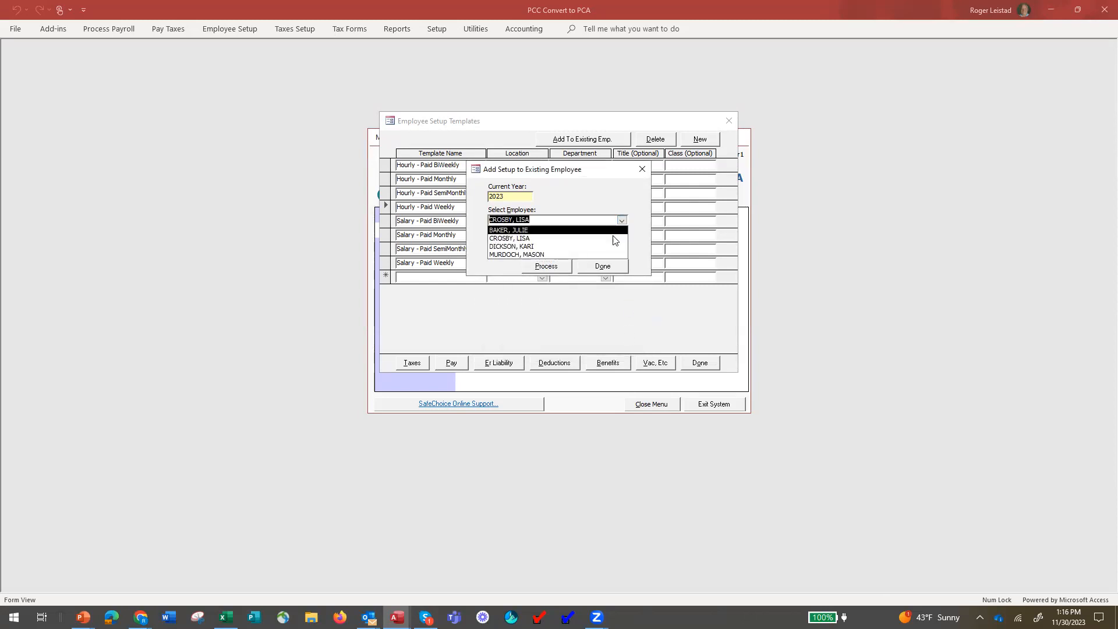
{"action": "left_click", "coordinate": [593, 246]}
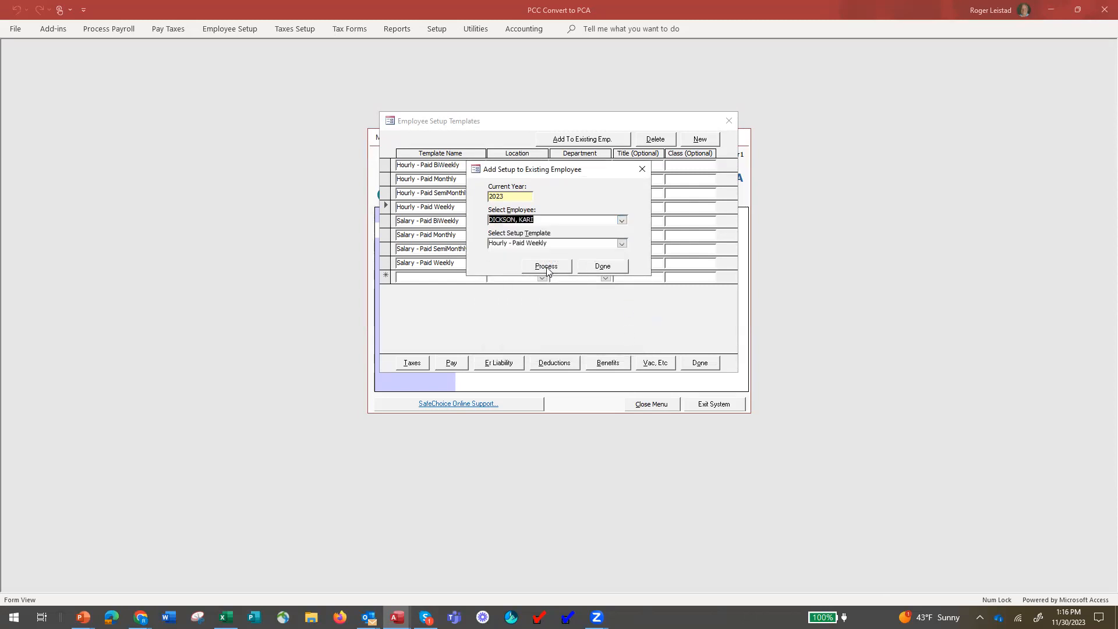
{"action": "left_click", "coordinate": [548, 269]}
{"action": "left_click", "coordinate": [617, 351]}
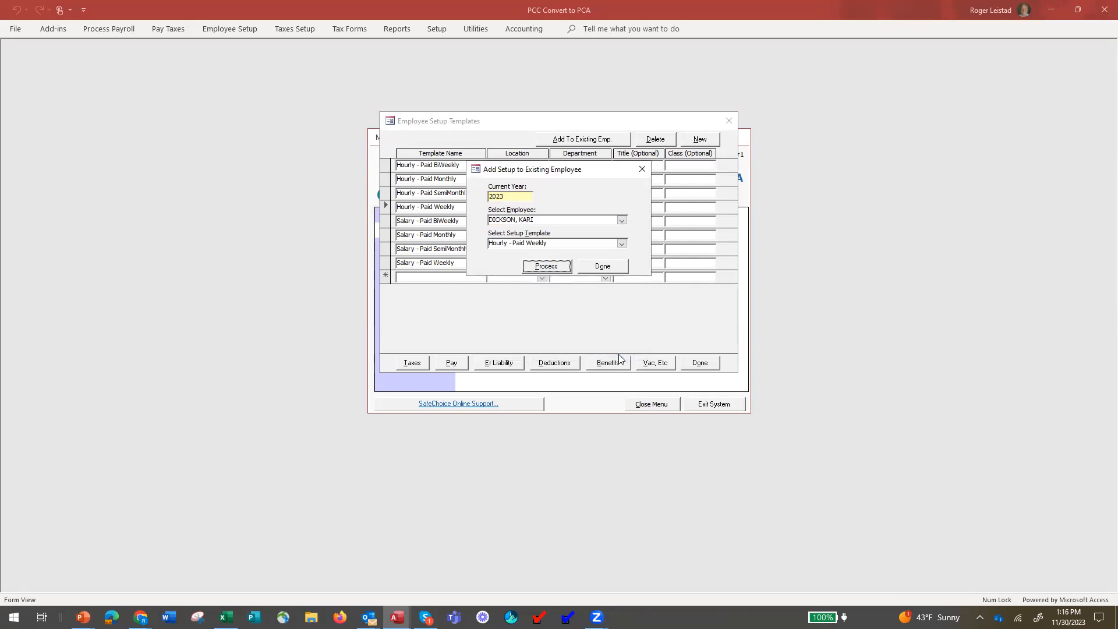
{"action": "left_click", "coordinate": [604, 268]}
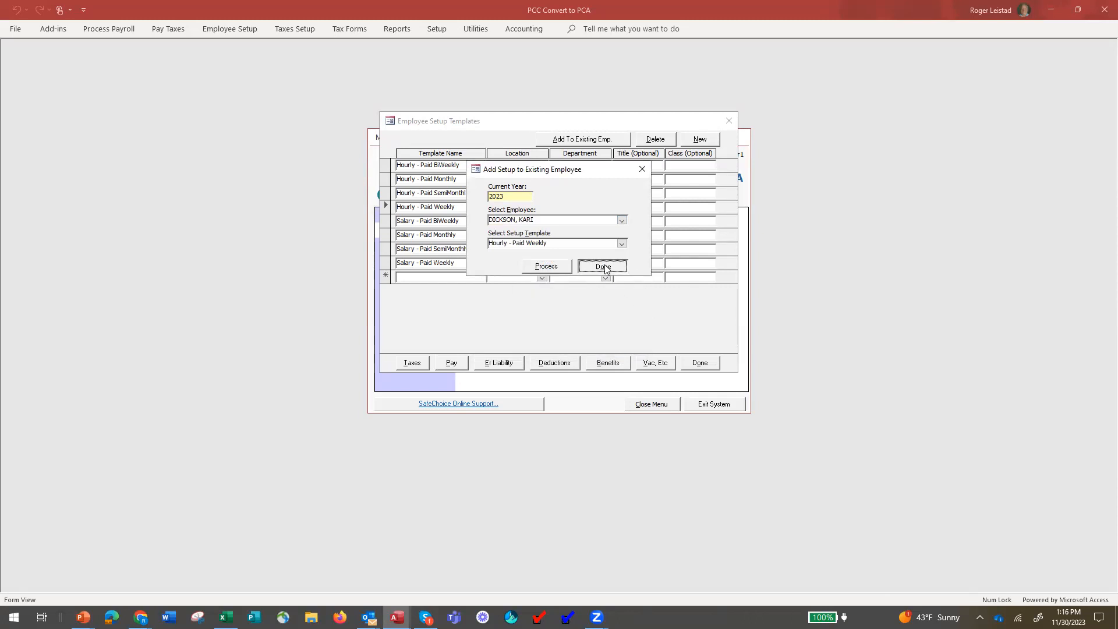
{"action": "left_click", "coordinate": [700, 362]}
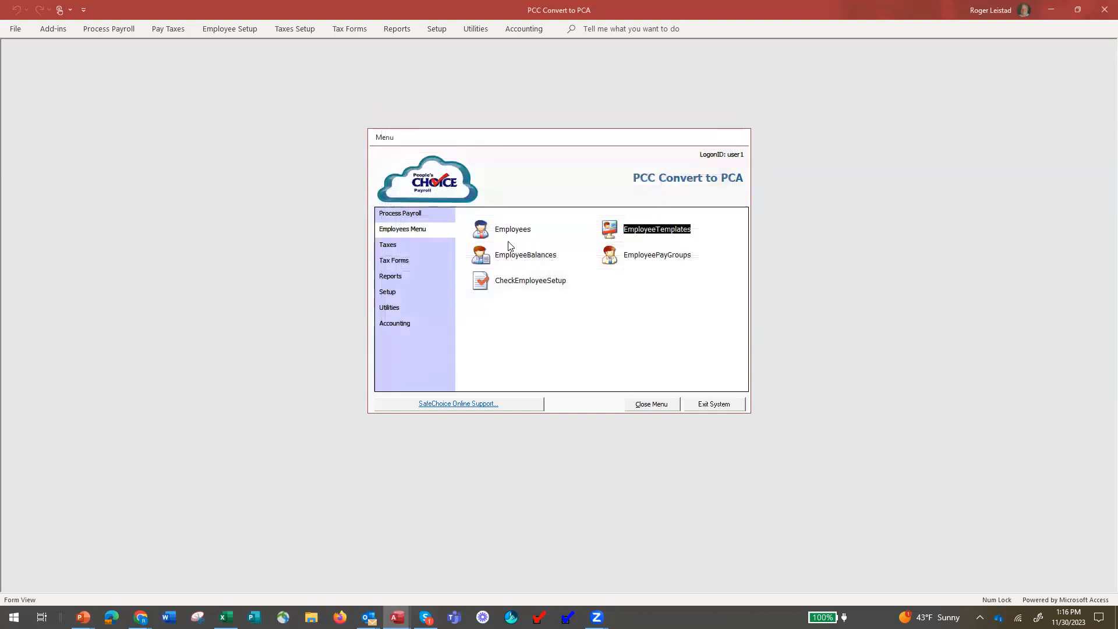
{"action": "left_click", "coordinate": [482, 232]}
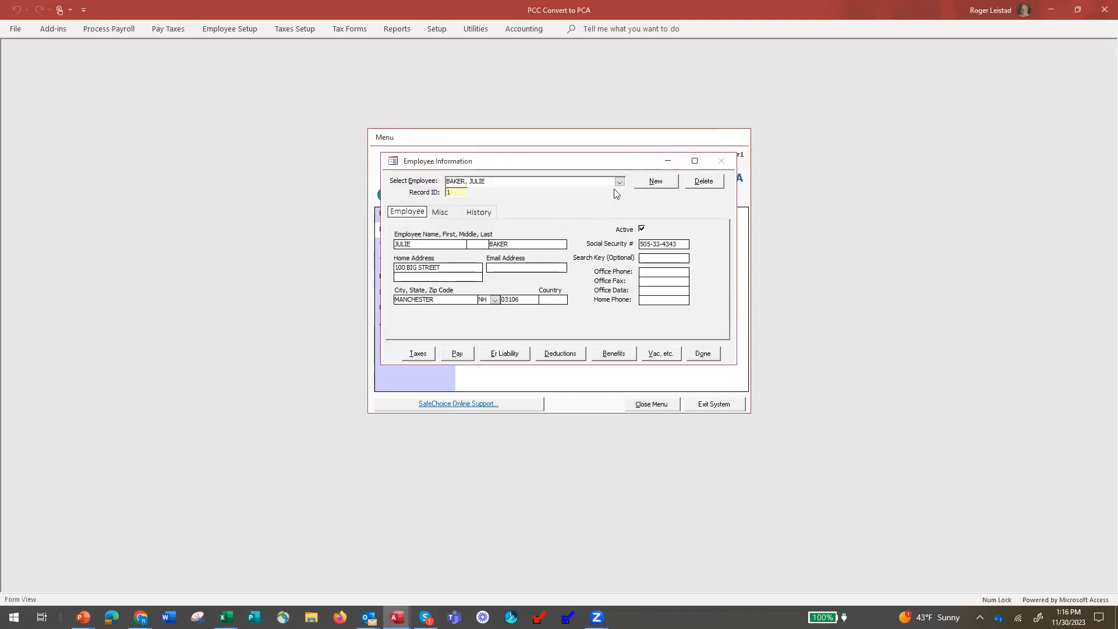
{"action": "left_click", "coordinate": [456, 355]}
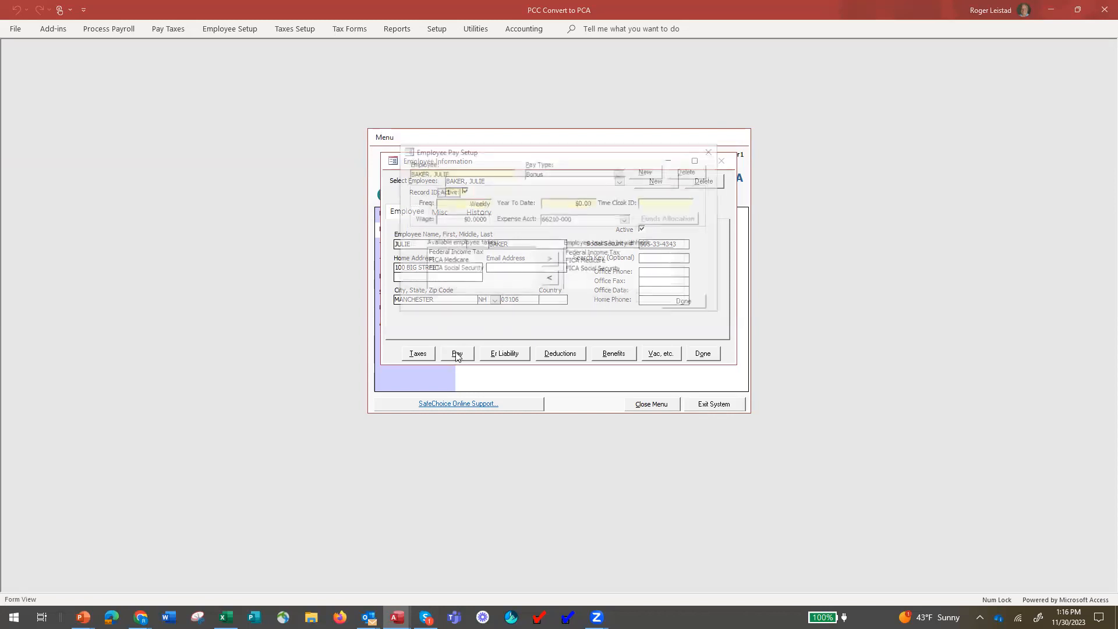
{"action": "left_click", "coordinate": [619, 173]}
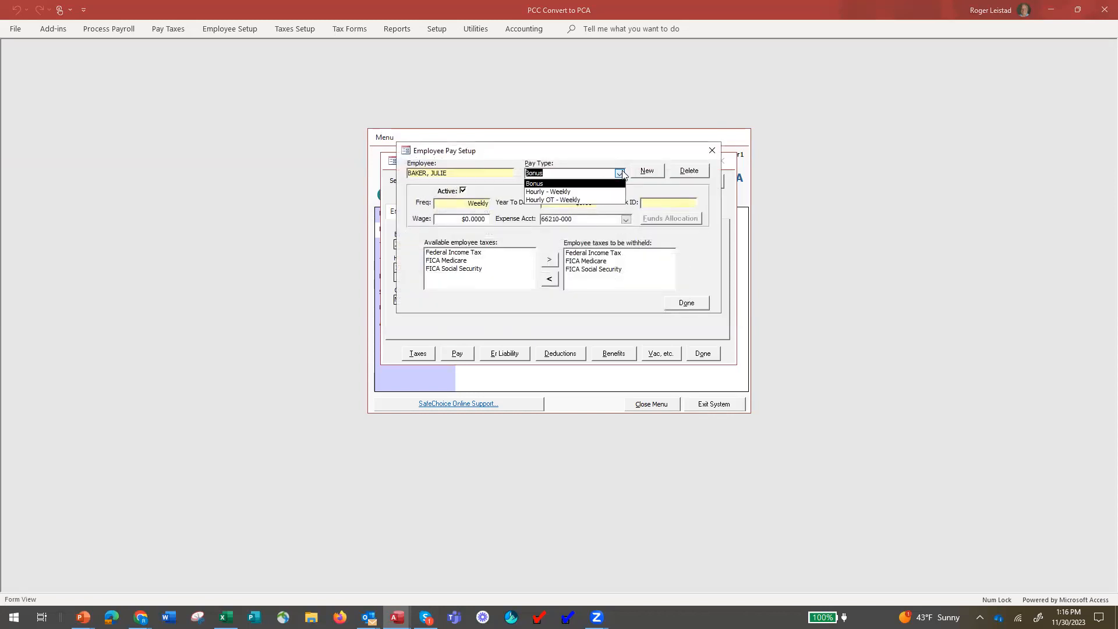
{"action": "left_click", "coordinate": [620, 173]}
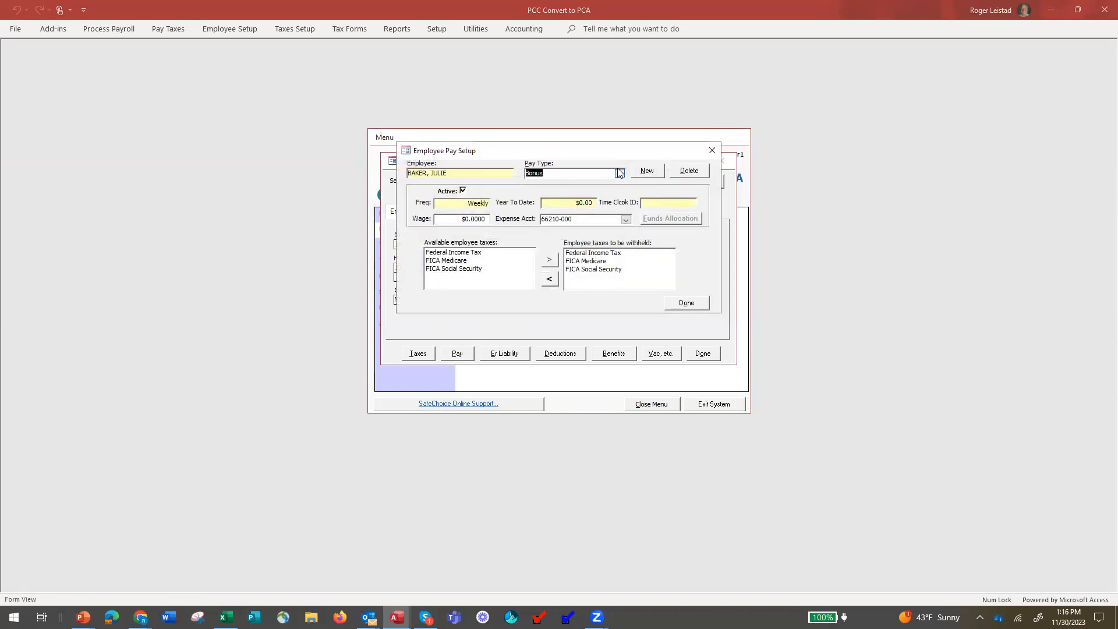
{"action": "left_click", "coordinate": [693, 304]}
{"action": "left_click", "coordinate": [703, 351]}
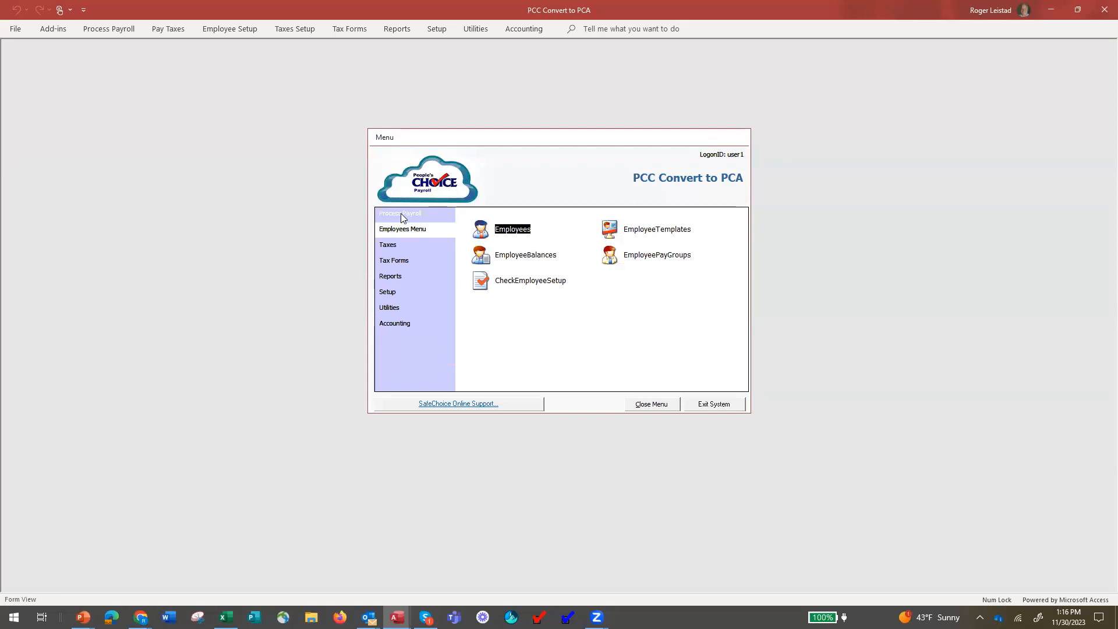
Start a payroll run, review the Weekly group's pay data, and select the Quick Check group's options.
{"action": "left_click", "coordinate": [401, 215]}
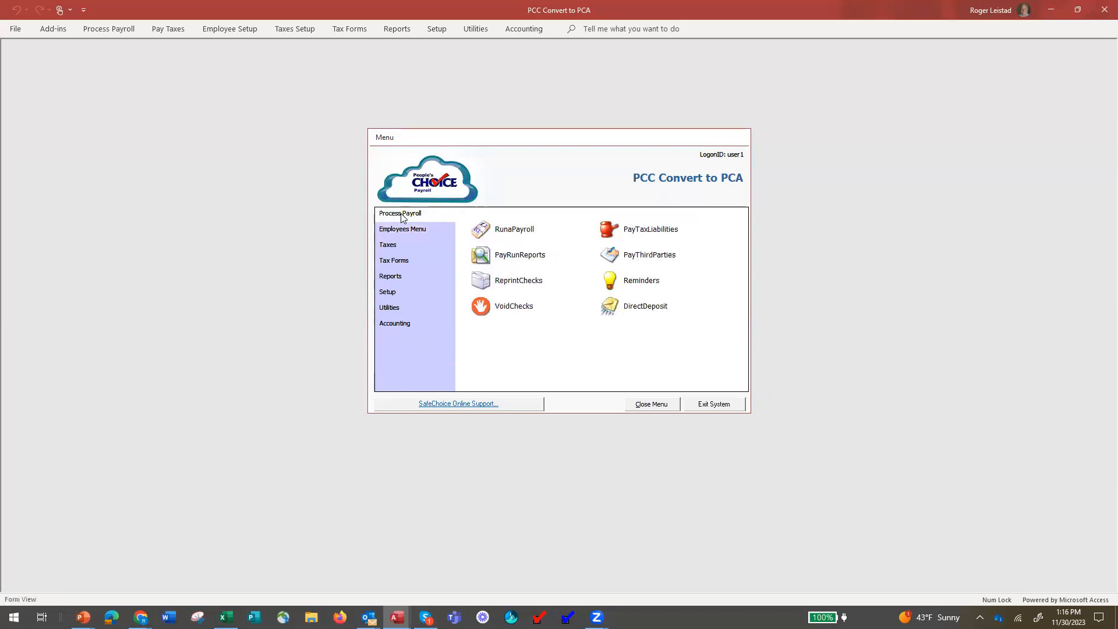
{"action": "left_click", "coordinate": [501, 231]}
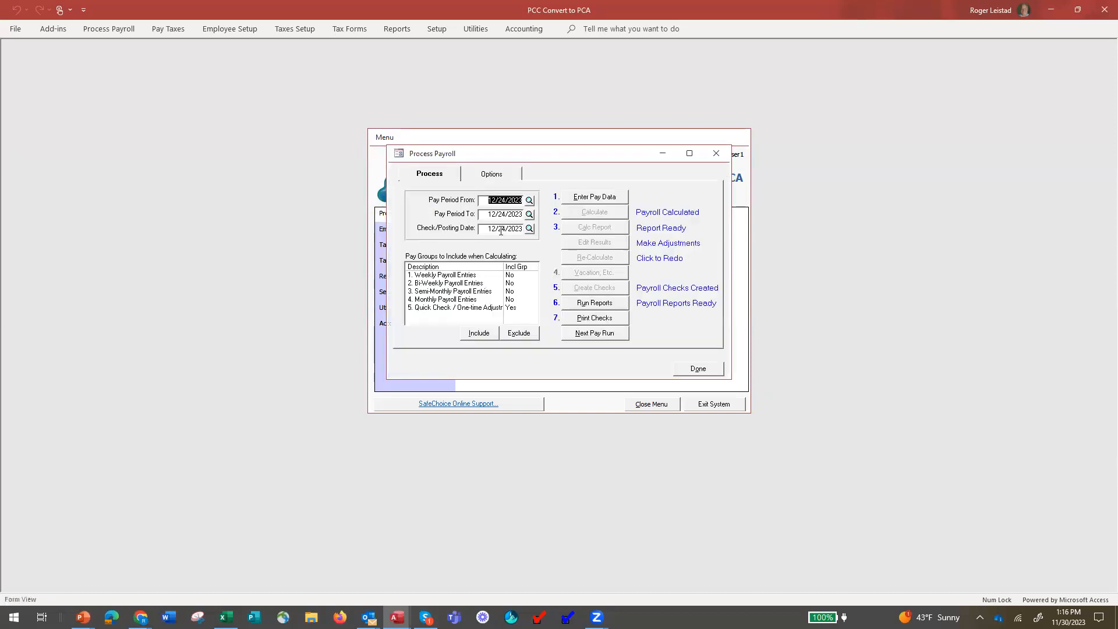
{"action": "left_click", "coordinate": [447, 276]}
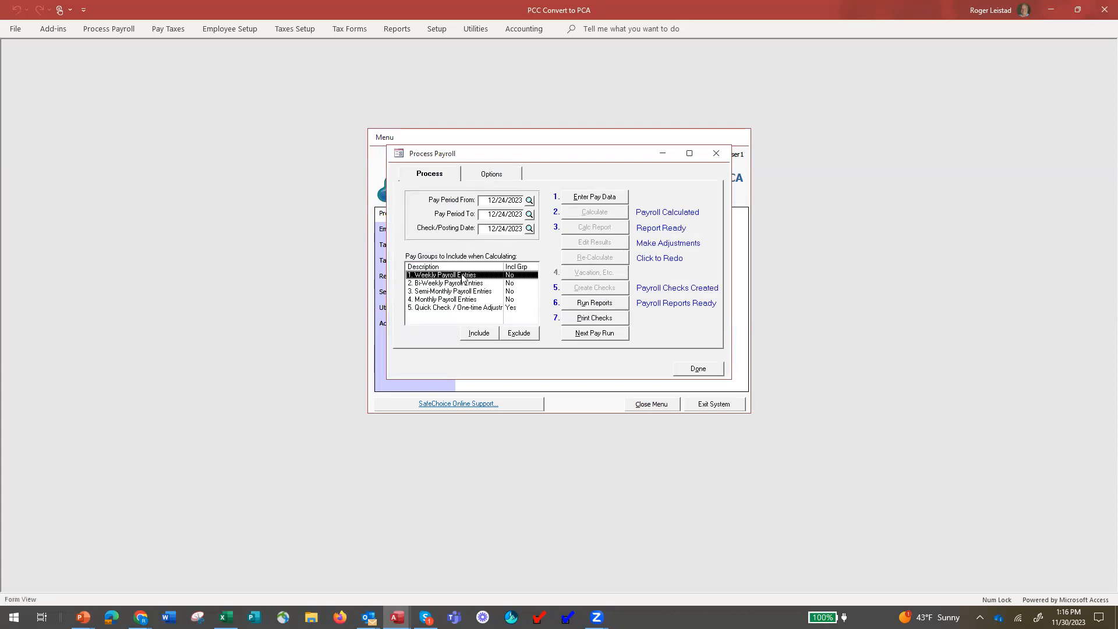
{"action": "left_click", "coordinate": [594, 196]}
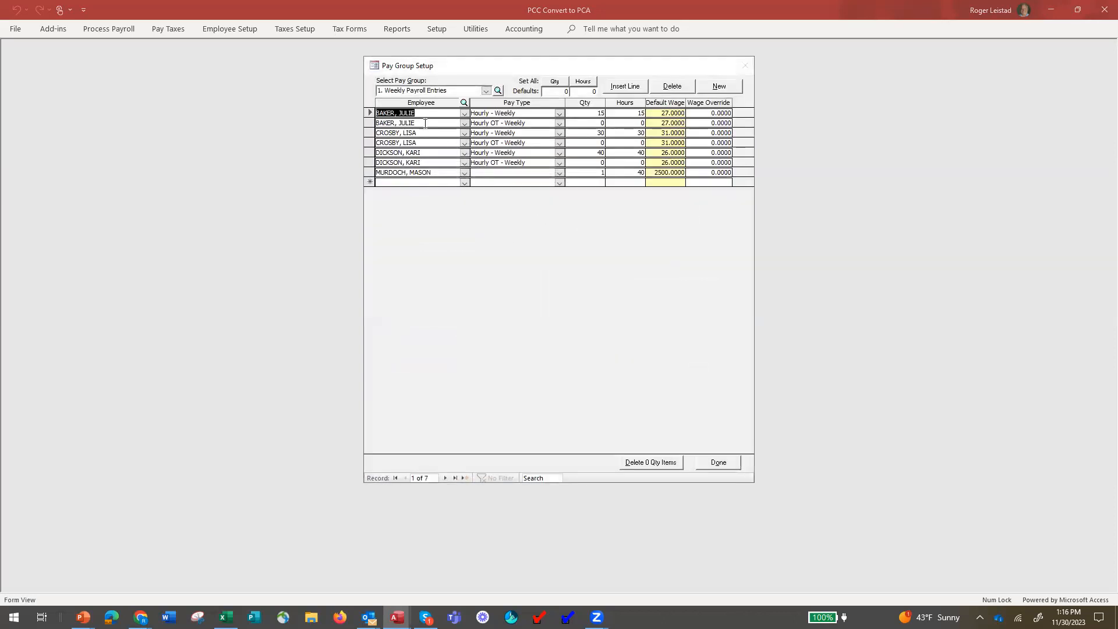
{"action": "left_click", "coordinate": [720, 462]}
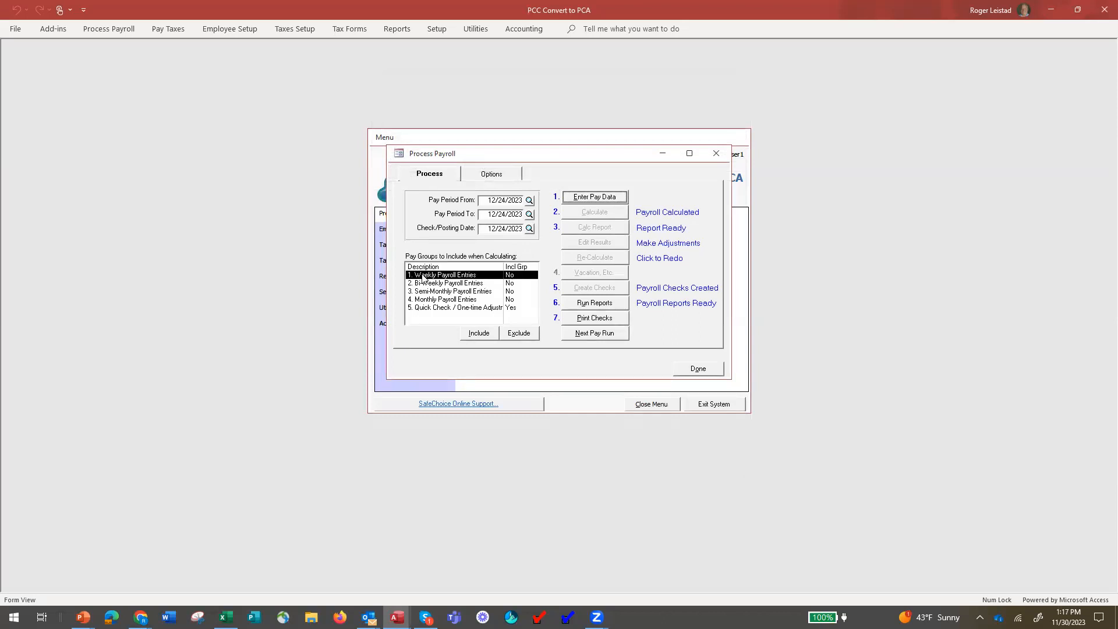
{"action": "left_click", "coordinate": [456, 310]}
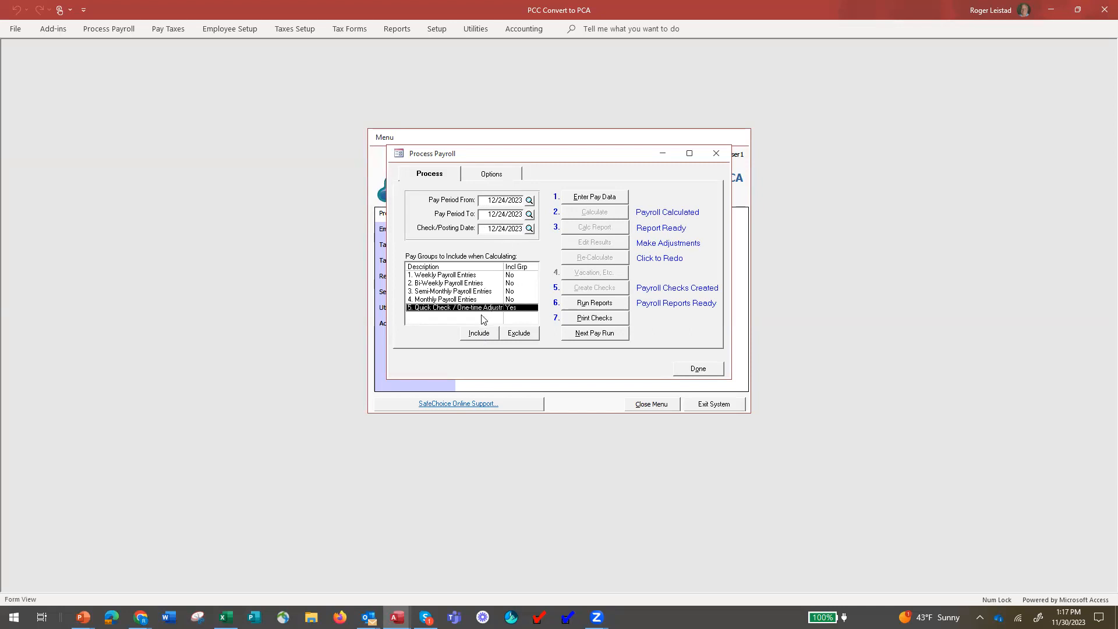
{"action": "left_click", "coordinate": [492, 177]}
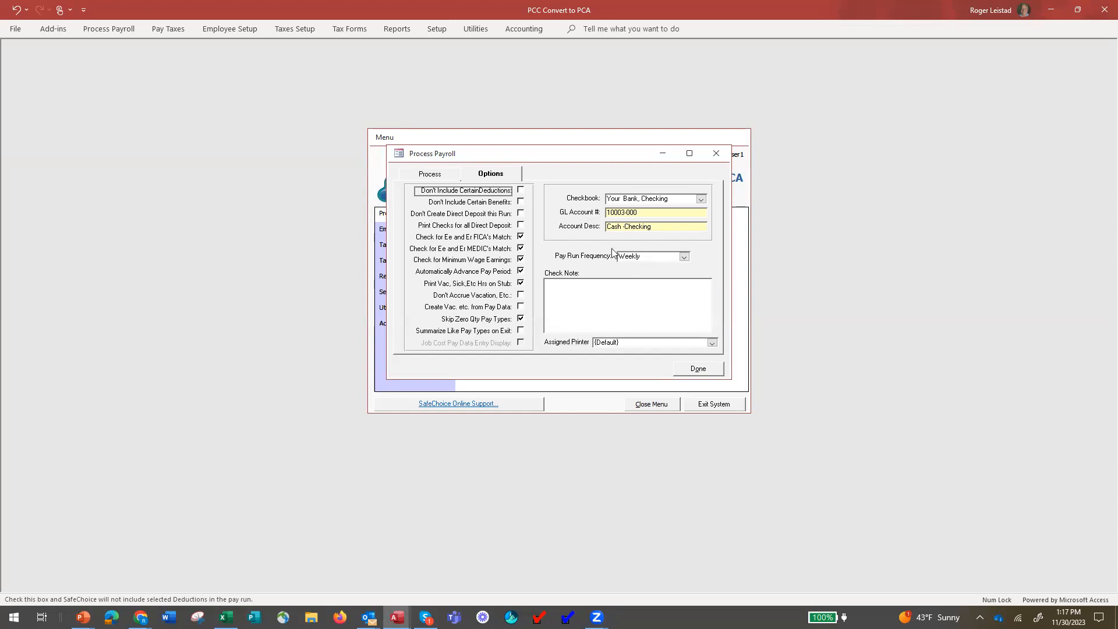
Exclude all deductions and benefits, skip direct deposit, and turn off automatic pay-period advance.
{"action": "left_click", "coordinate": [521, 190]}
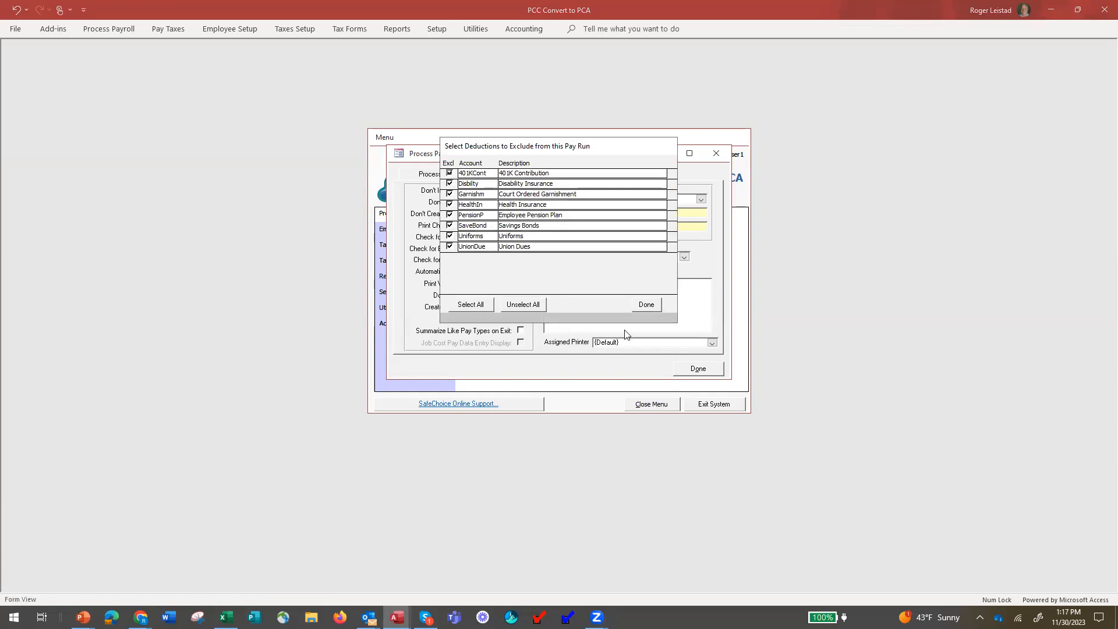
{"action": "left_click", "coordinate": [647, 305]}
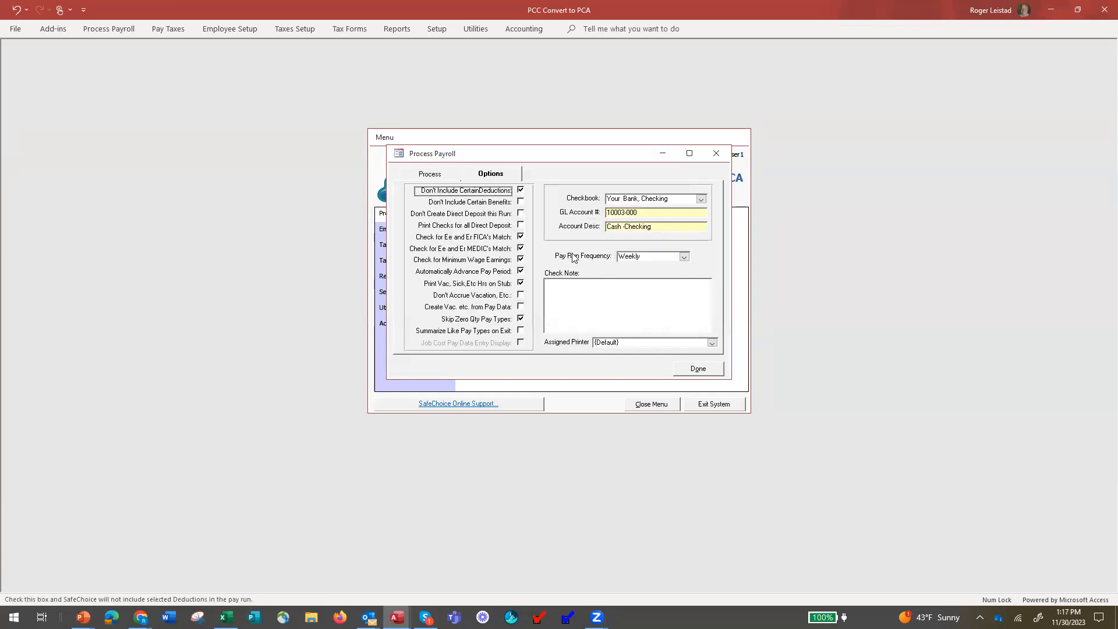
{"action": "left_click", "coordinate": [520, 202]}
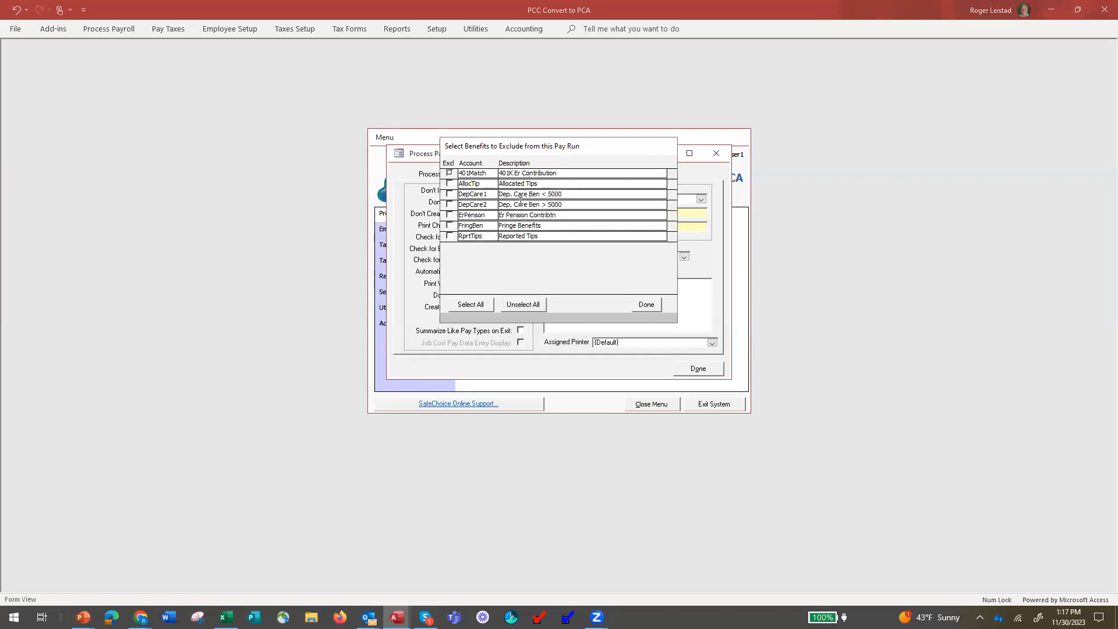
{"action": "left_click", "coordinate": [450, 303]}
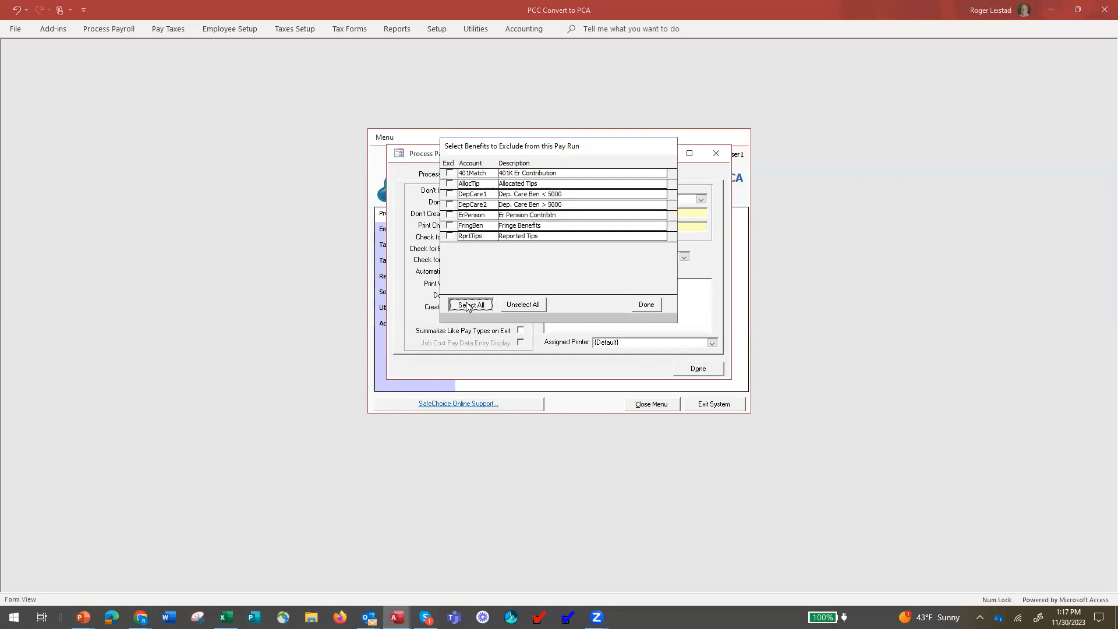
{"action": "left_click", "coordinate": [647, 305]}
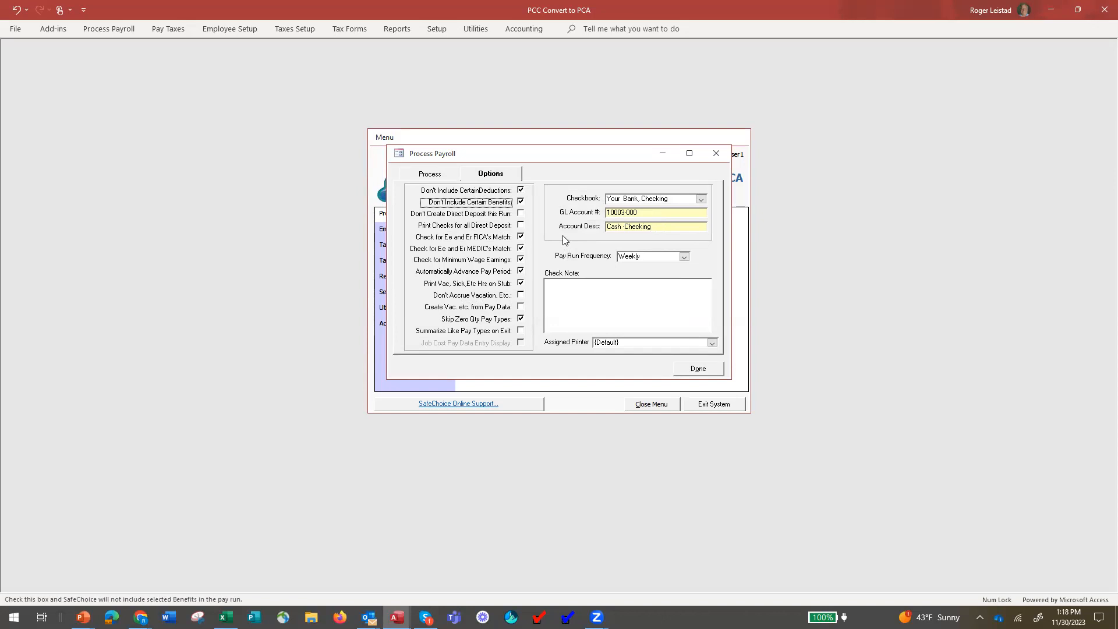
{"action": "left_click", "coordinate": [521, 215]}
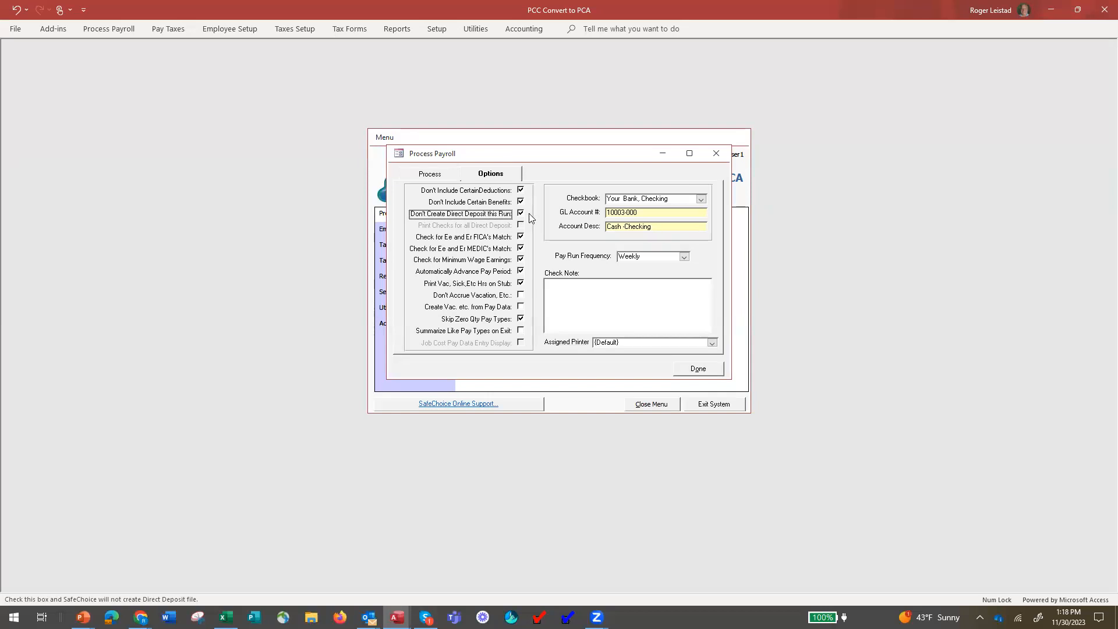
{"action": "left_click", "coordinate": [520, 271]}
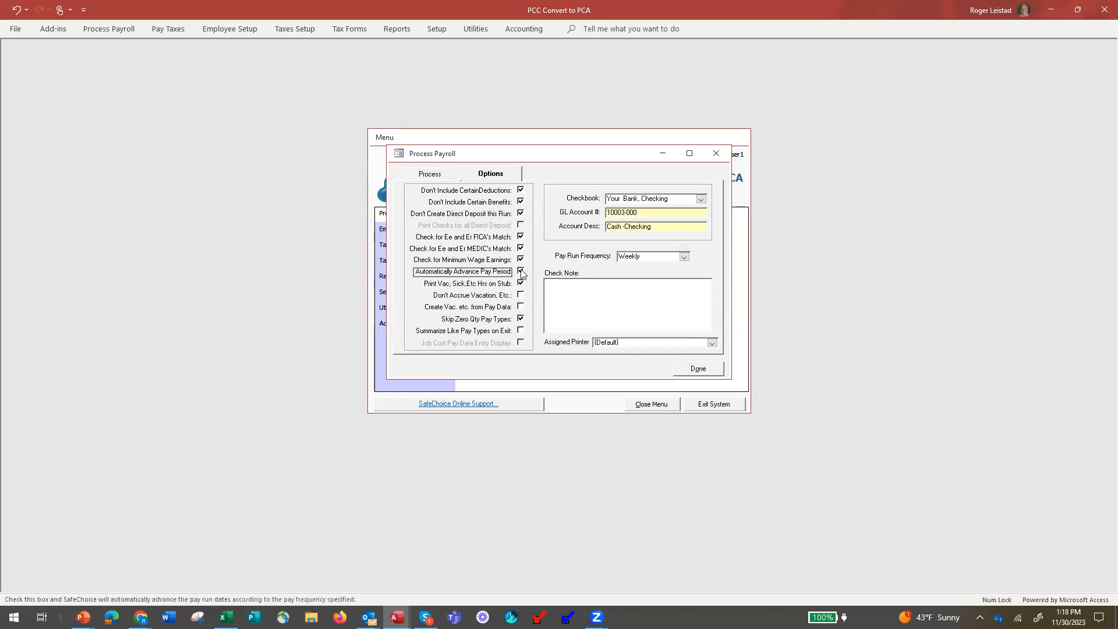
{"action": "left_click", "coordinate": [429, 175]}
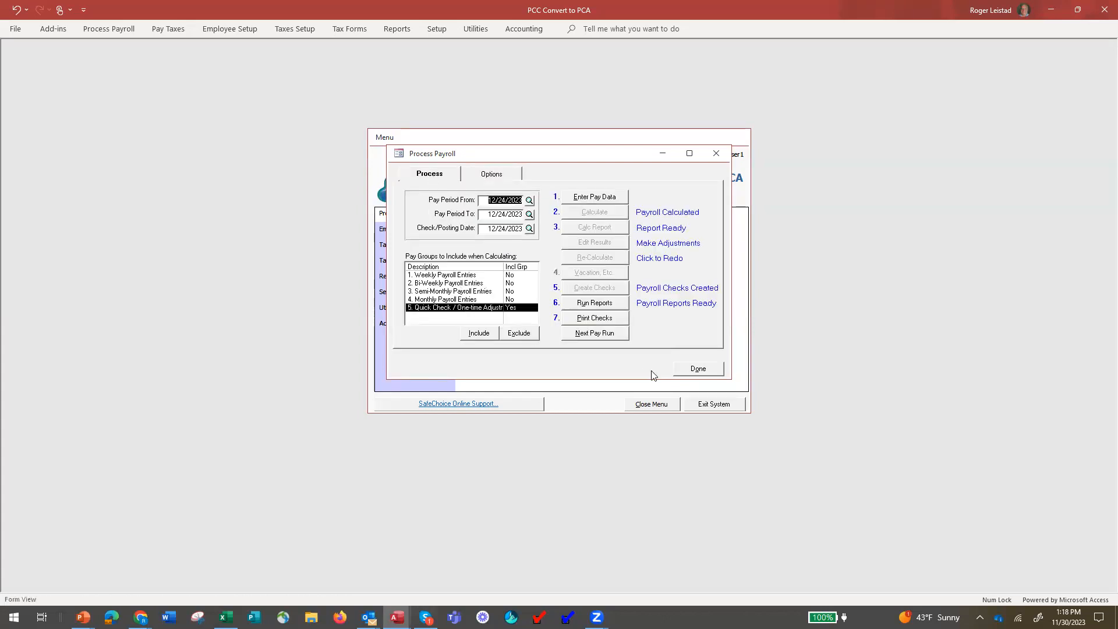
Confirm a new pay run and open Quick Check's empty pay data entry.
{"action": "left_click", "coordinate": [492, 174]}
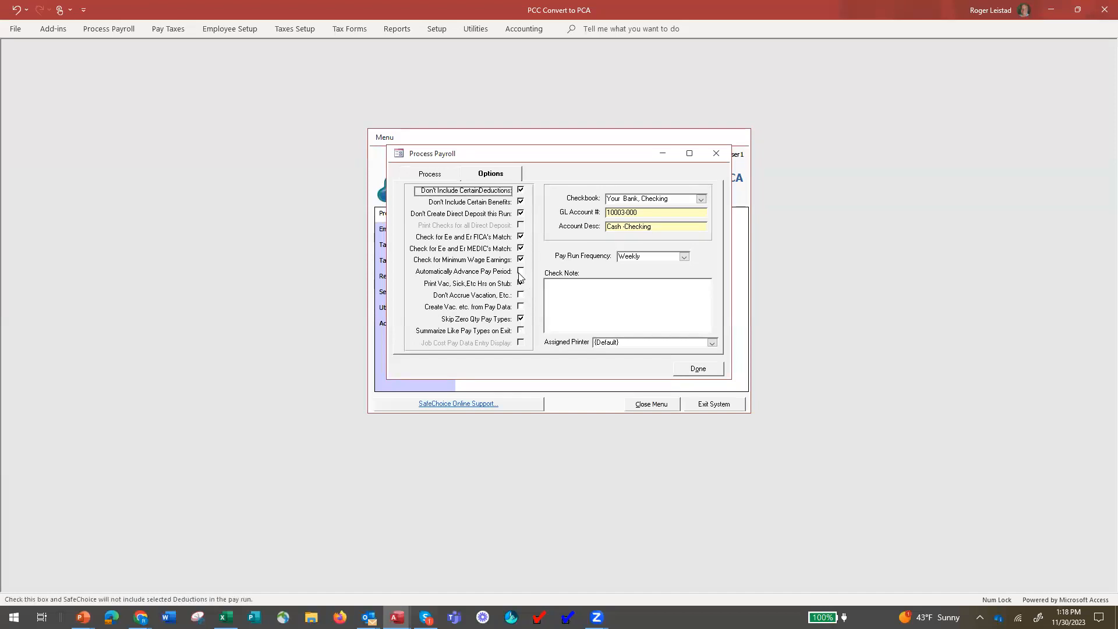
{"action": "left_click", "coordinate": [440, 178]}
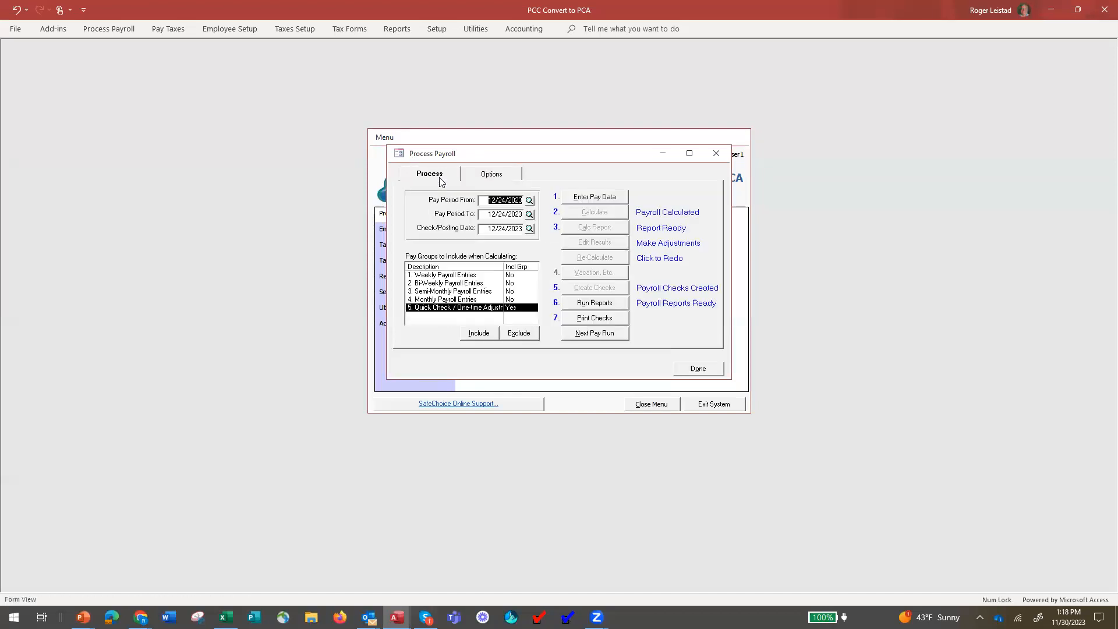
{"action": "left_click", "coordinate": [595, 333]}
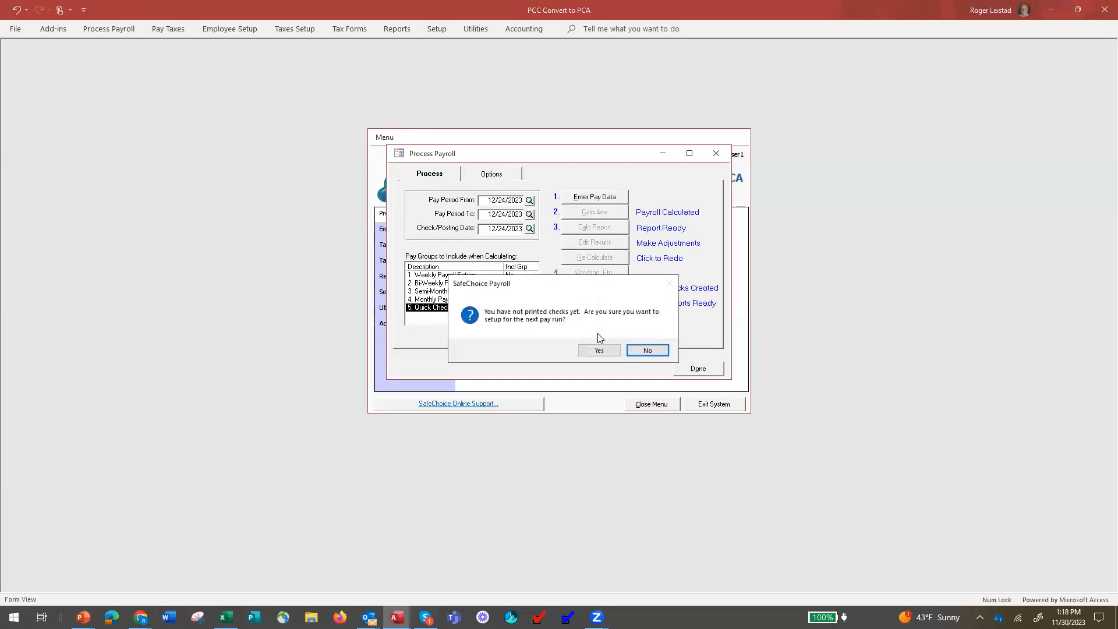
{"action": "left_click", "coordinate": [600, 352]}
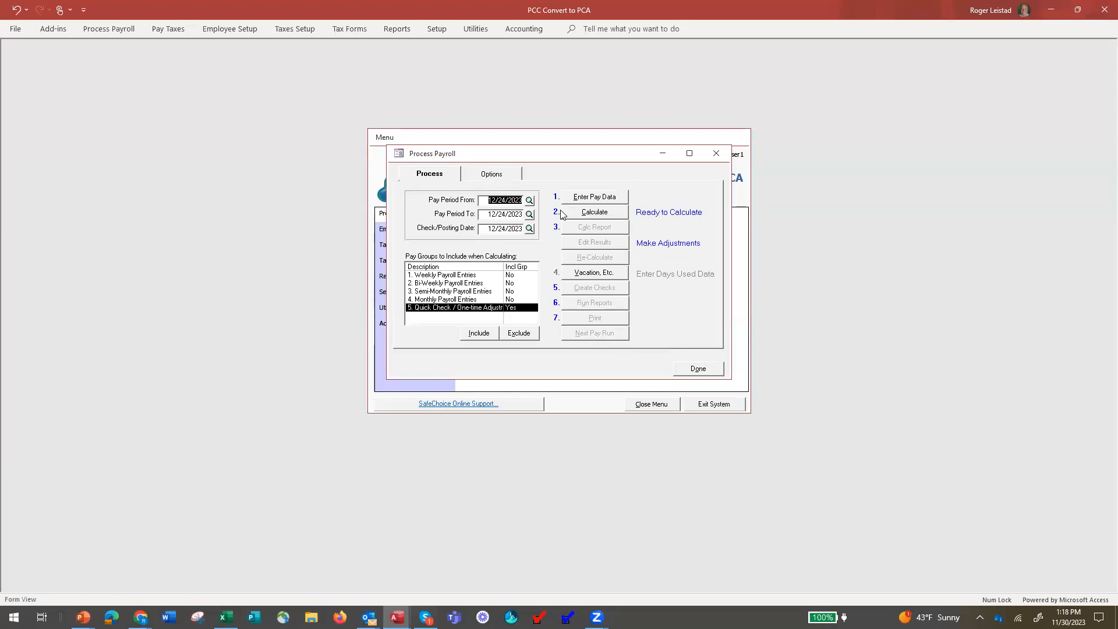
{"action": "left_click", "coordinate": [595, 197]}
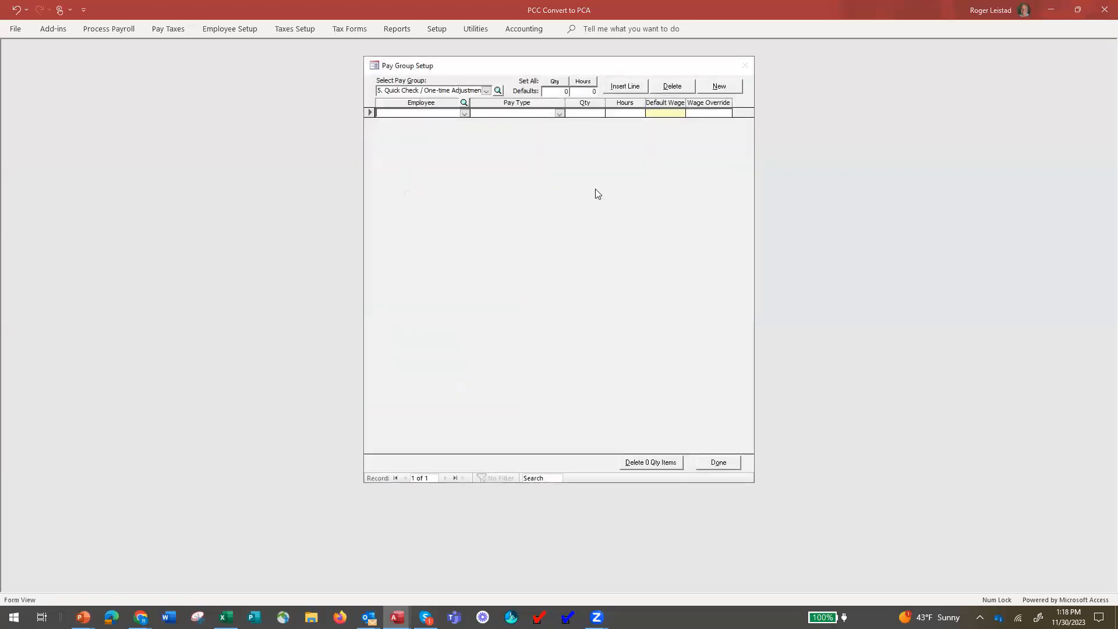
Add a Quick Check line for the first employee with pay type Bonus and quantity 1.
{"action": "left_click", "coordinate": [465, 114]}
{"action": "left_click", "coordinate": [460, 122]}
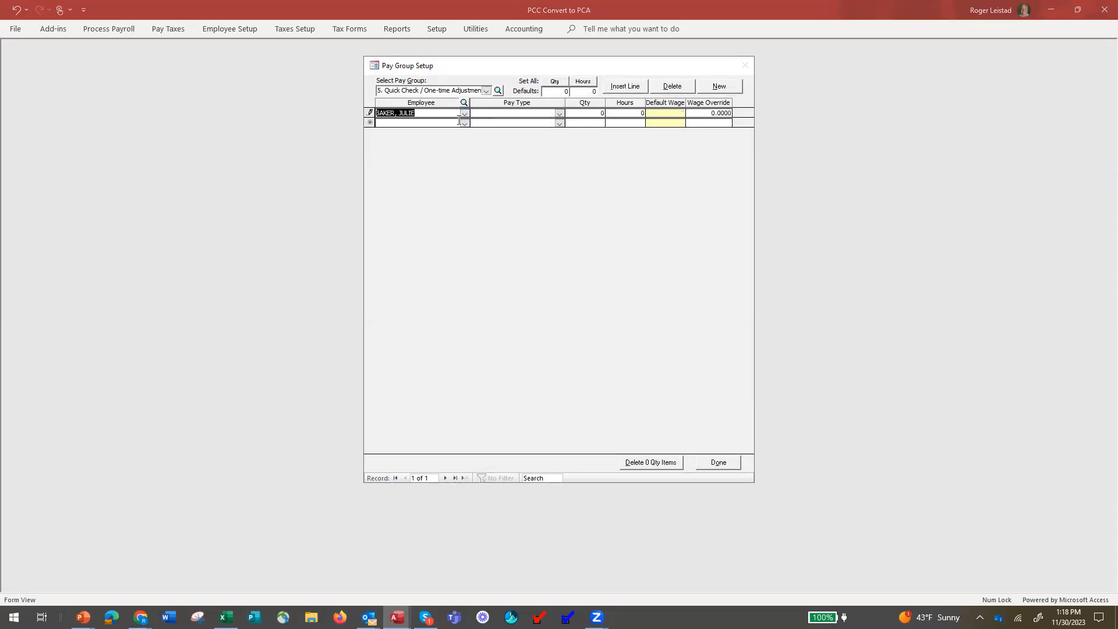
{"action": "left_click", "coordinate": [559, 113]}
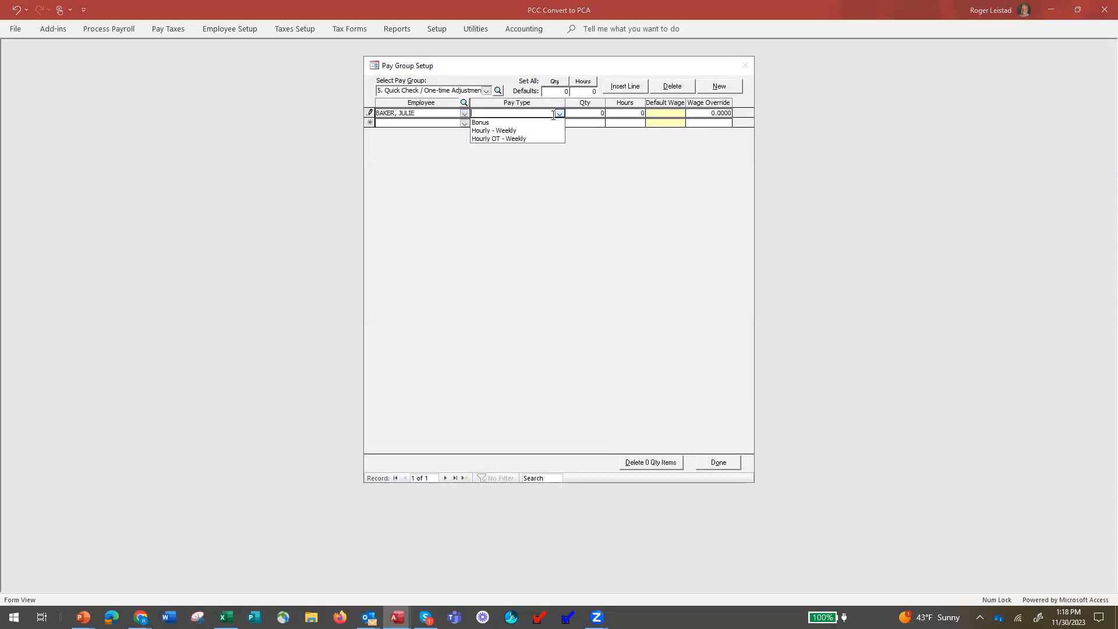
{"action": "left_click", "coordinate": [549, 118]}
{"action": "left_click", "coordinate": [585, 113]}
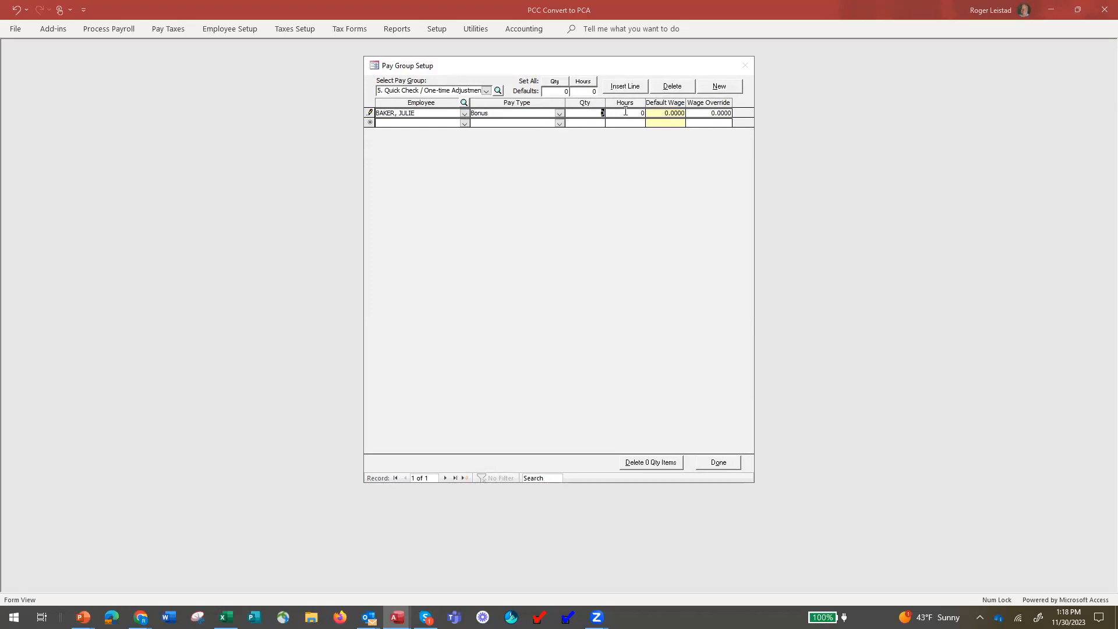
{"action": "type", "text": "1"}
{"action": "left_click", "coordinate": [696, 112]}
Review the Employee Bonus Calculations net-to-gross workbook, then switch to the Filebox page in Chrome.
{"action": "key", "text": "alt+Tab"}
{"action": "key", "text": "alt+Tab"}
{"action": "key", "text": "alt+Tab"}
{"action": "key", "text": "alt+Tab"}
{"action": "key", "text": "alt+Tab"}
{"action": "key", "text": "alt+Tab"}
{"action": "key", "text": "alt+Tab"}
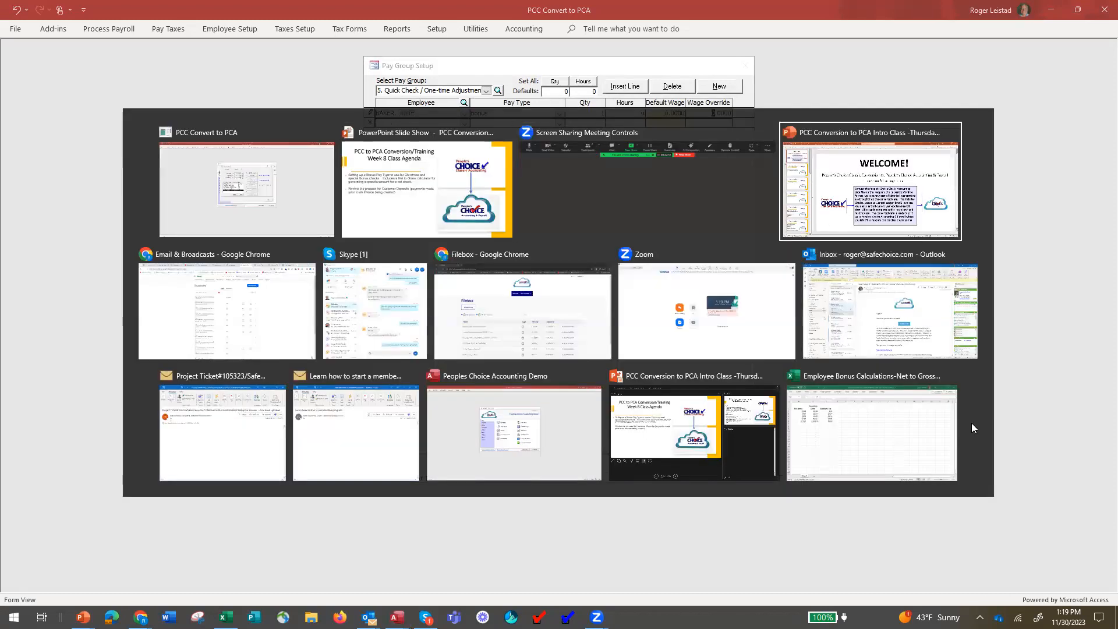
{"action": "key", "text": "alt+Tab"}
{"action": "key", "text": "alt+Tab"}
{"action": "key", "text": "alt+Tab"}
{"action": "key", "text": "alt+Tab"}
{"action": "key", "text": "alt+Tab"}
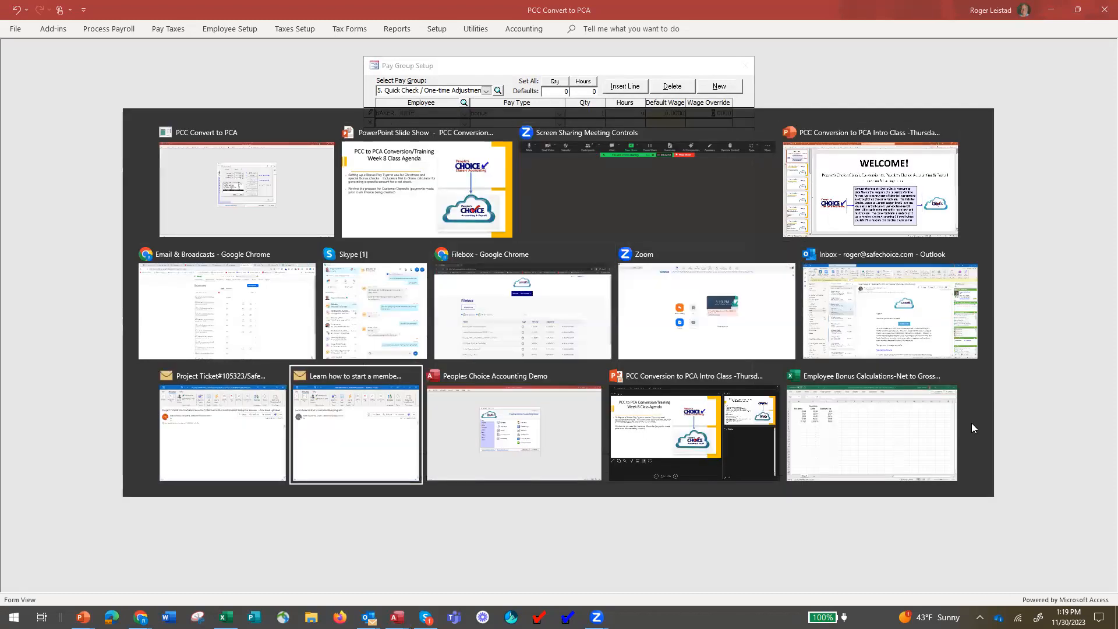
{"action": "key", "text": "Escape"}
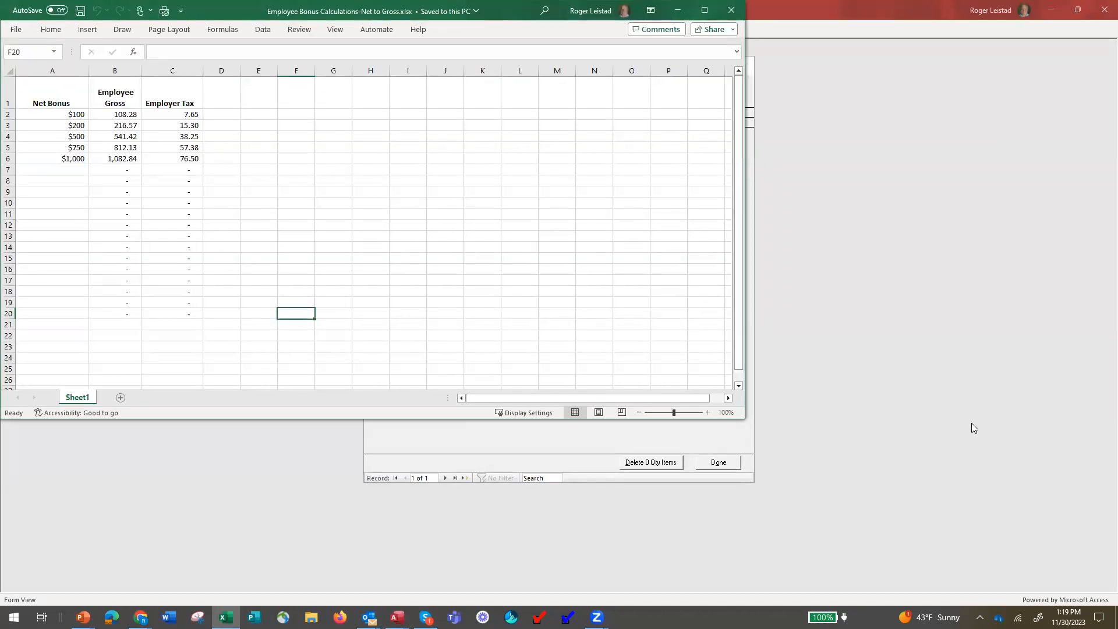
{"action": "key", "text": "alt+Tab"}
{"action": "key", "text": "Tab"}
{"action": "key", "text": "Tab"}
{"action": "key", "text": "Tab"}
{"action": "key", "text": "Tab"}
{"action": "key", "text": "Tab"}
{"action": "key", "text": "Tab"}
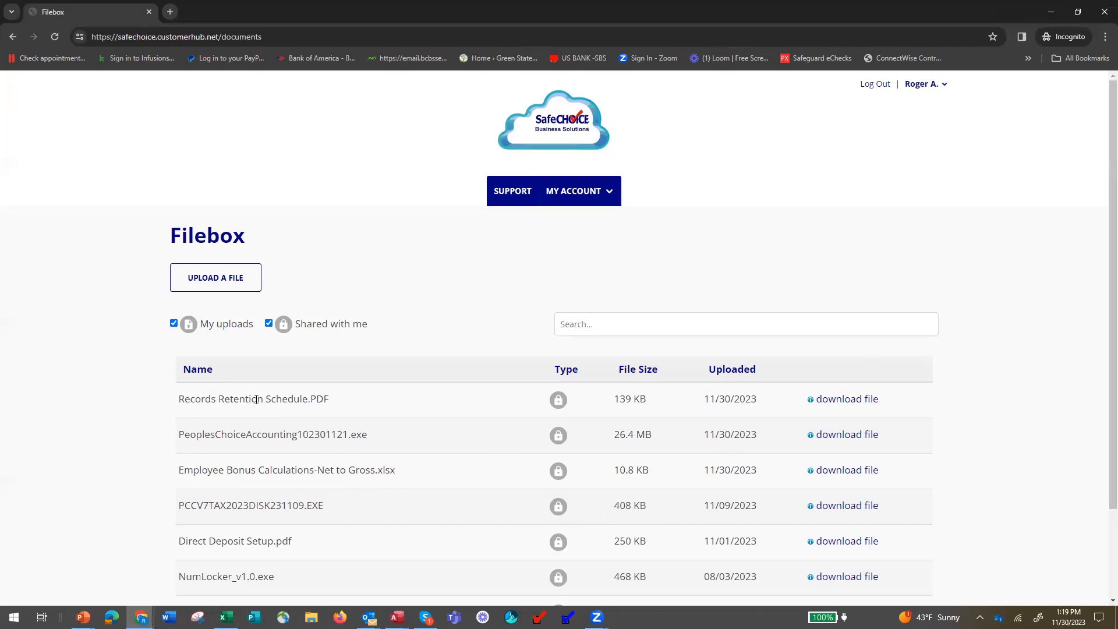
Cycle the open windows to the bonus calculations workbook, then back to Pay Group Setup.
{"action": "key", "text": "alt+Tab"}
{"action": "key", "text": "alt+Tab"}
{"action": "key", "text": "alt+Tab"}
{"action": "key", "text": "alt+Tab"}
{"action": "key", "text": "alt+Tab"}
{"action": "key", "text": "alt+Tab"}
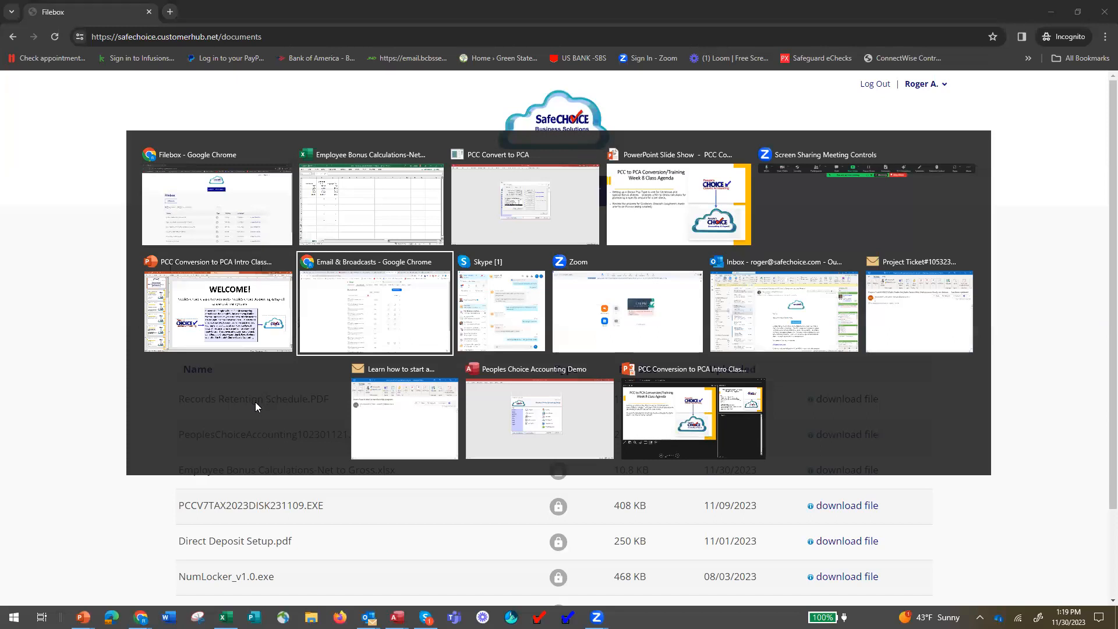
{"action": "key", "text": "alt+Tab"}
{"action": "key", "text": "alt+Tab"}
{"action": "key", "text": "alt+Tab"}
{"action": "key", "text": "alt+Tab"}
{"action": "key", "text": "alt+Tab"}
{"action": "key", "text": "alt+Tab"}
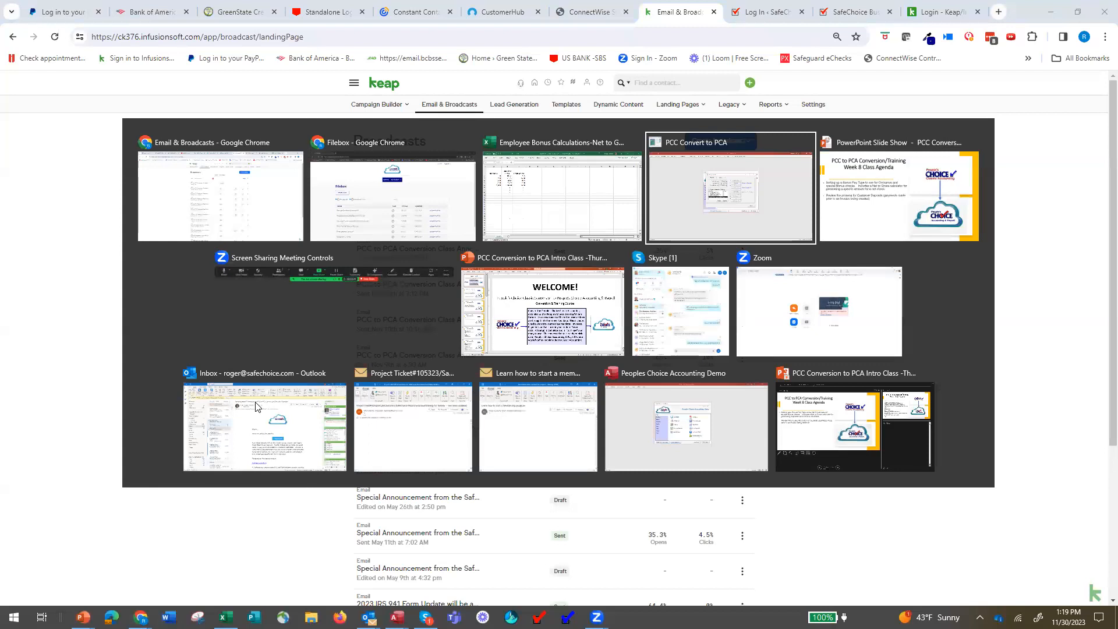
{"action": "key", "text": "alt+Tab"}
{"action": "key", "text": "alt+Tab"}
{"action": "key", "text": "alt+Tab"}
{"action": "key", "text": "alt+Tab"}
{"action": "key", "text": "alt+Tab"}
{"action": "key", "text": "alt+Tab"}
{"action": "key", "text": "alt+Tab"}
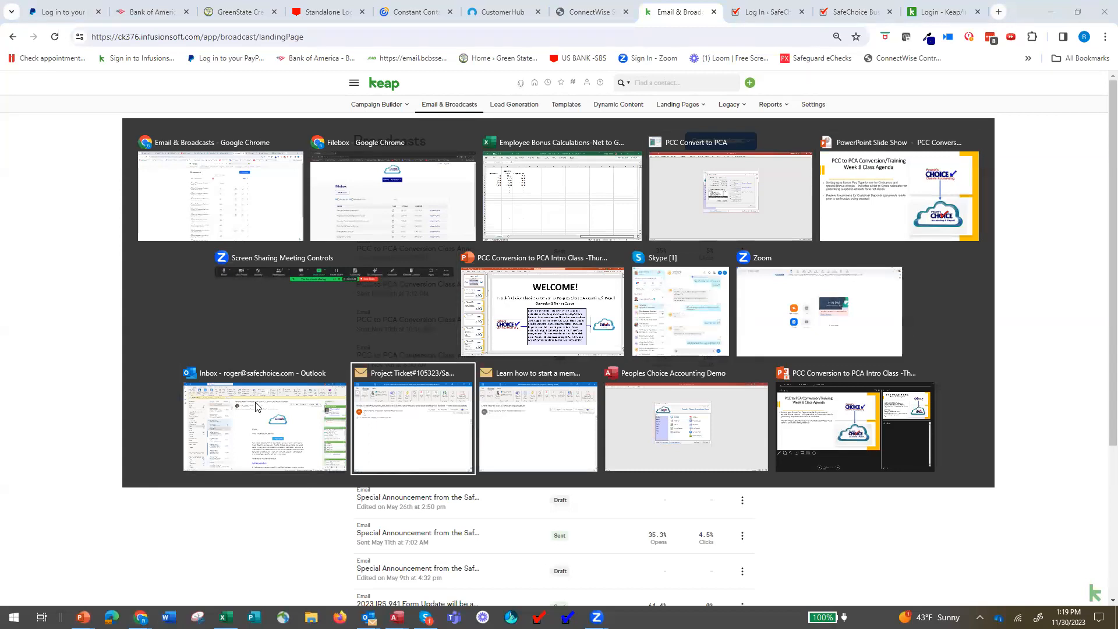
{"action": "key", "text": "alt+Tab"}
{"action": "key", "text": "alt+Tab"}
{"action": "key", "text": "alt+Tab"}
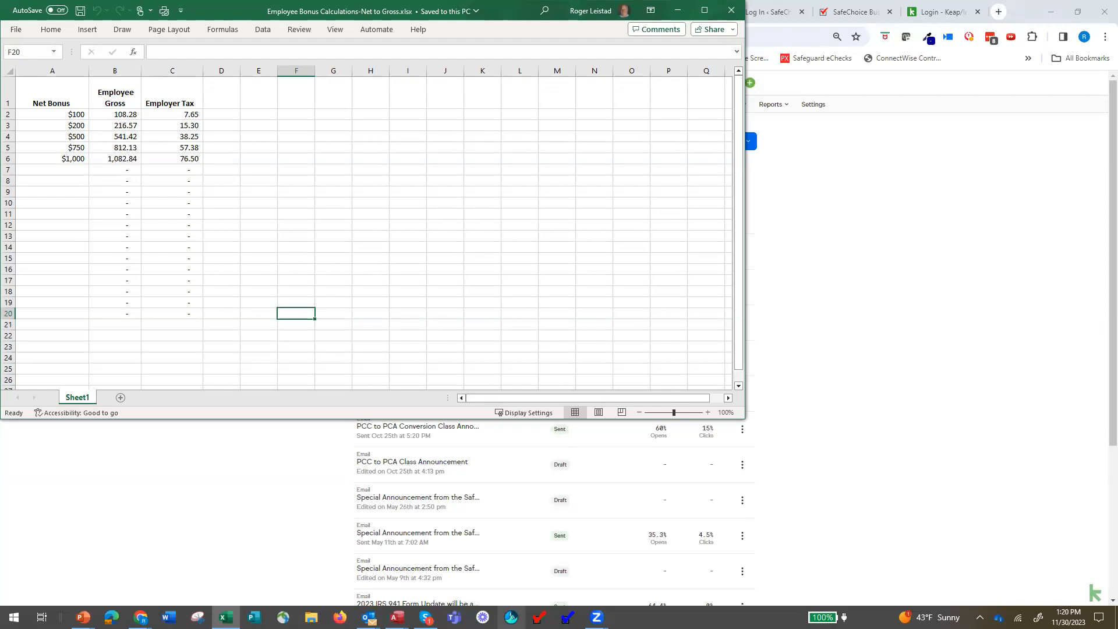
{"action": "key", "text": "alt+Tab"}
{"action": "key", "text": "alt+Tab"}
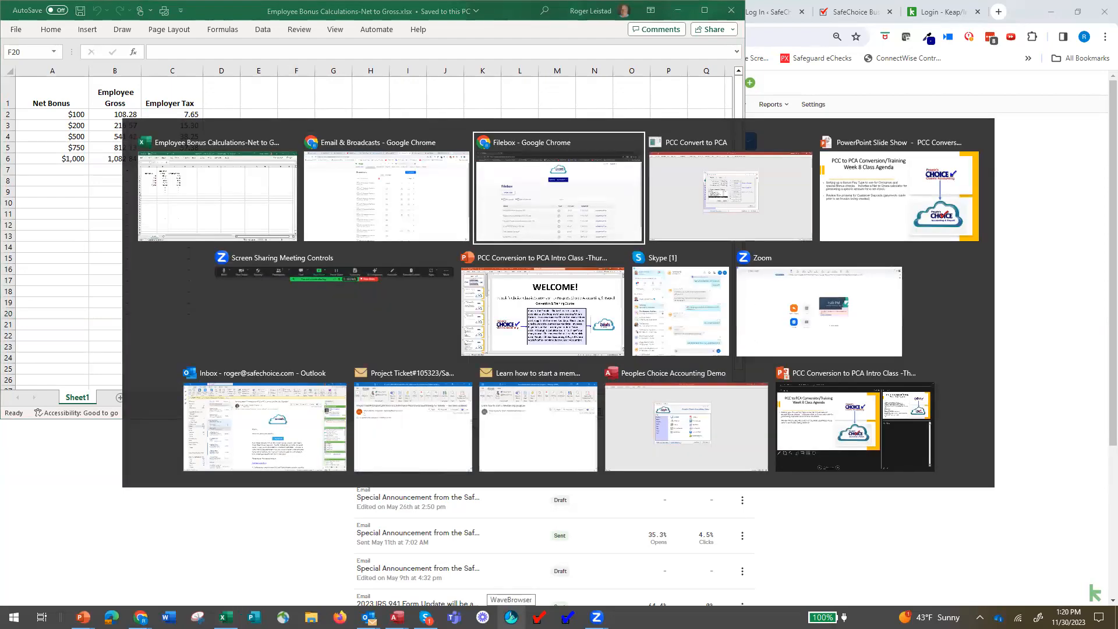
{"action": "key", "text": "alt+Tab"}
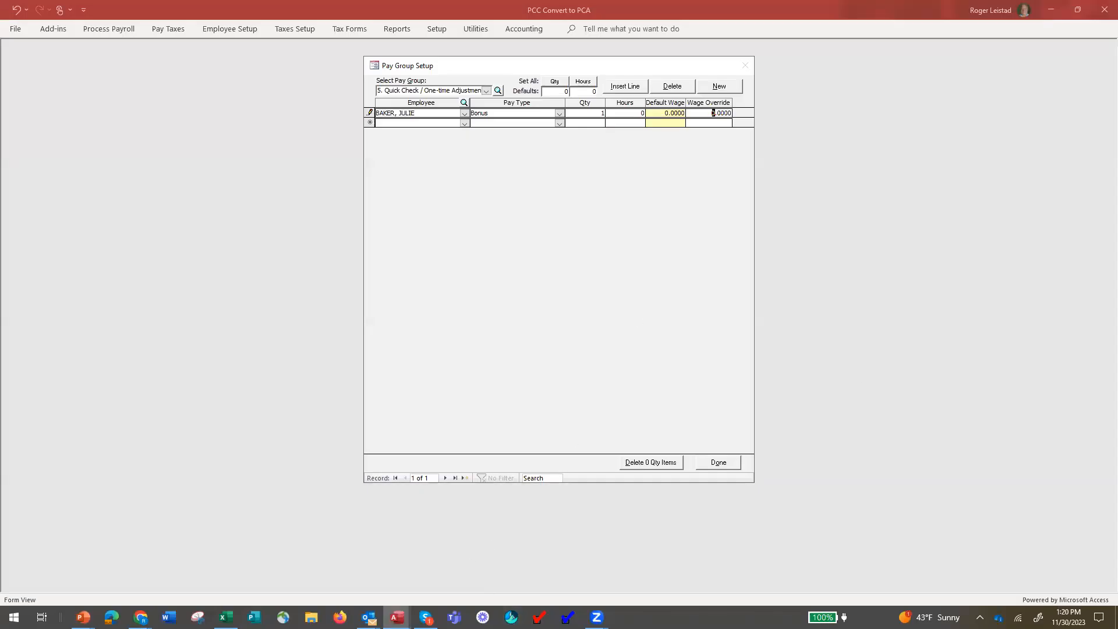
Check the Excel gross-up, then enter a 216.57 wage override on the first Bonus line.
{"action": "left_click", "coordinate": [226, 617]}
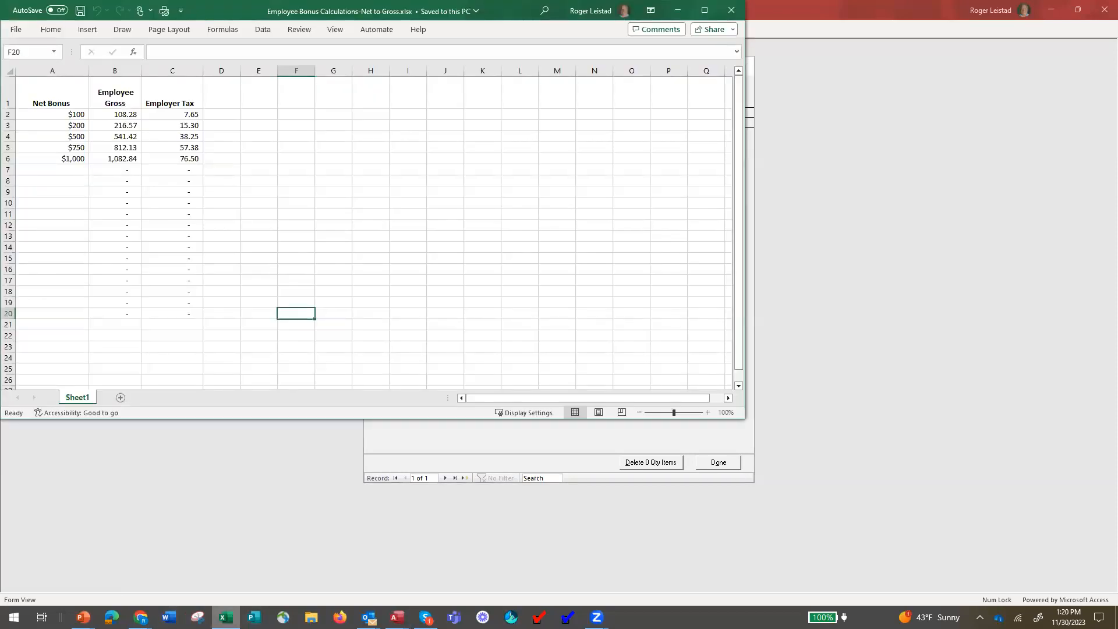
{"action": "left_click", "coordinate": [849, 102]}
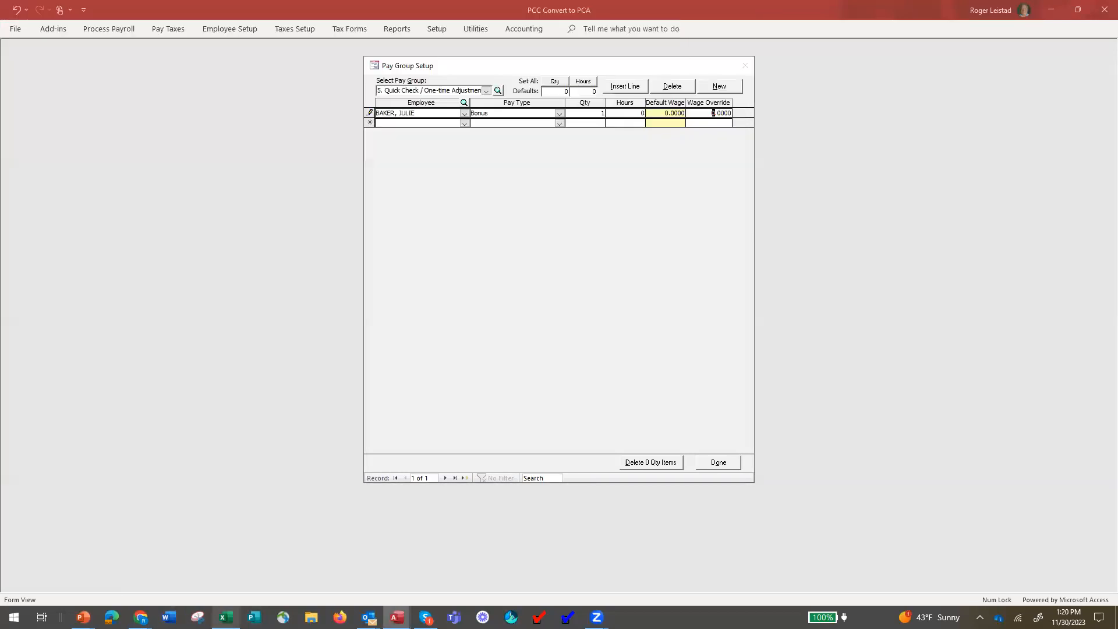
{"action": "type", "text": "216"}
{"action": "key", "text": "Delete"}
{"action": "key", "text": "Delete"}
{"action": "type", "text": ".57"}
{"action": "key", "text": "Return"}
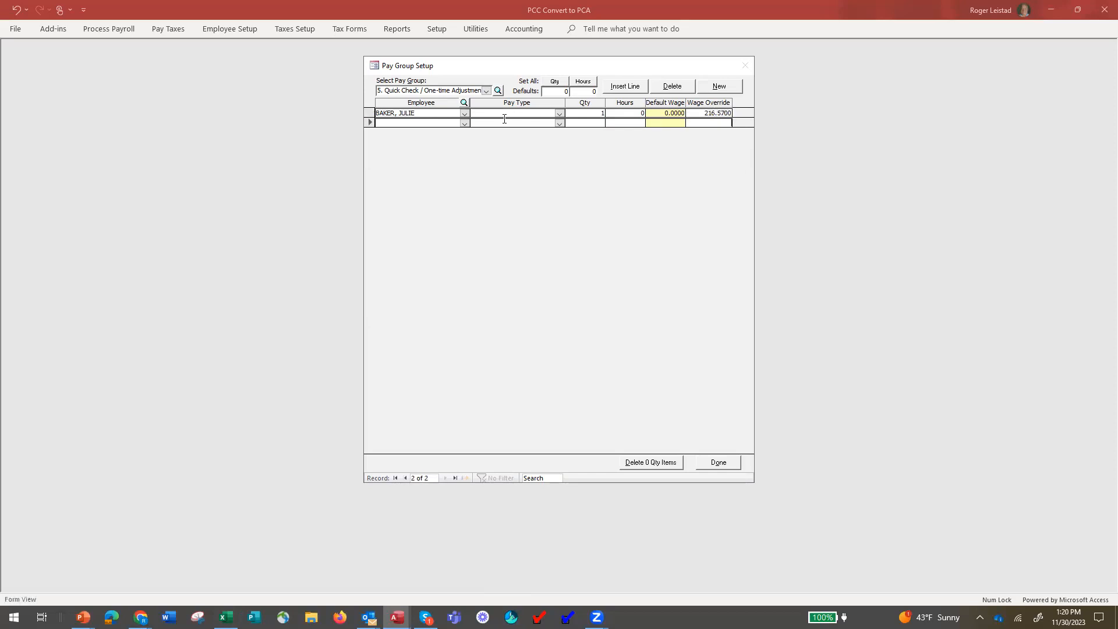
Add a second employee's line with pay type Bonus and quantity 1.
{"action": "left_click", "coordinate": [463, 124]}
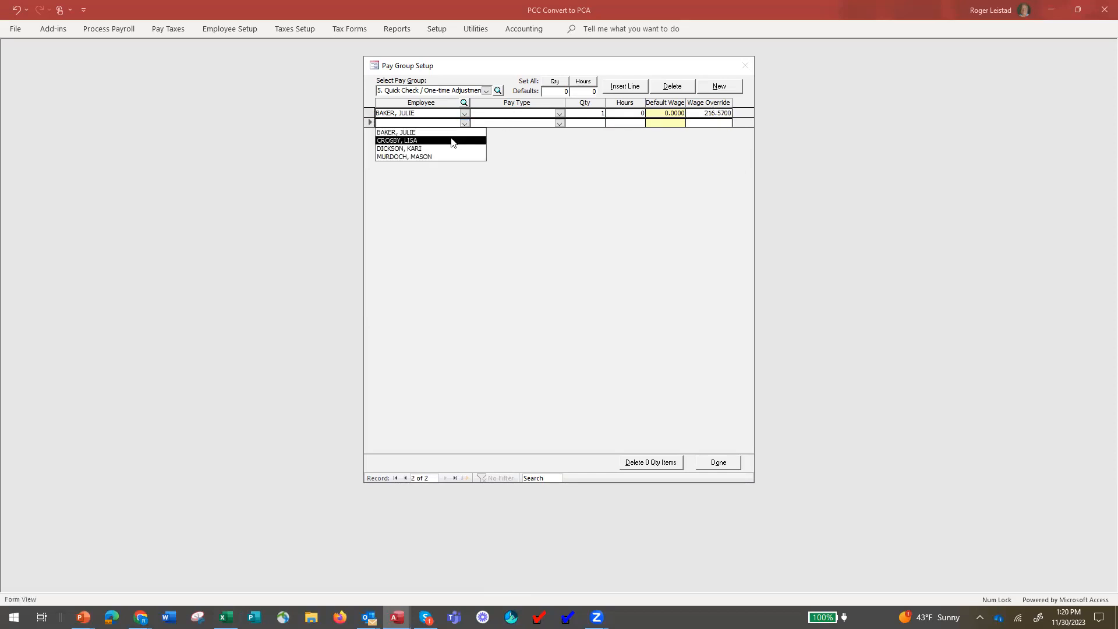
{"action": "left_click", "coordinate": [451, 141]}
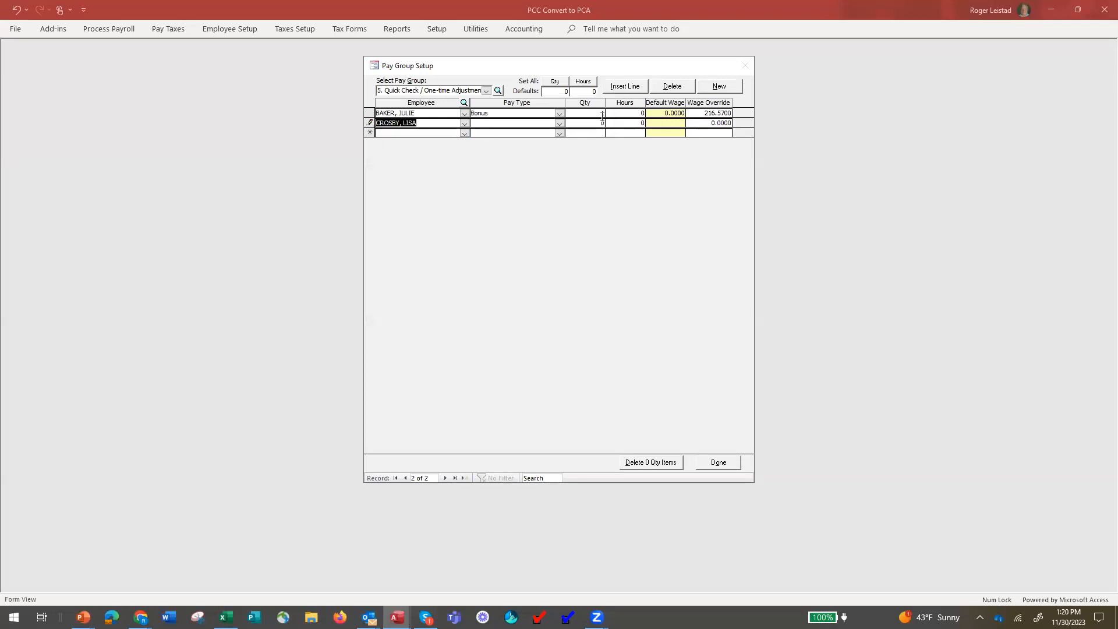
{"action": "left_click", "coordinate": [559, 123]}
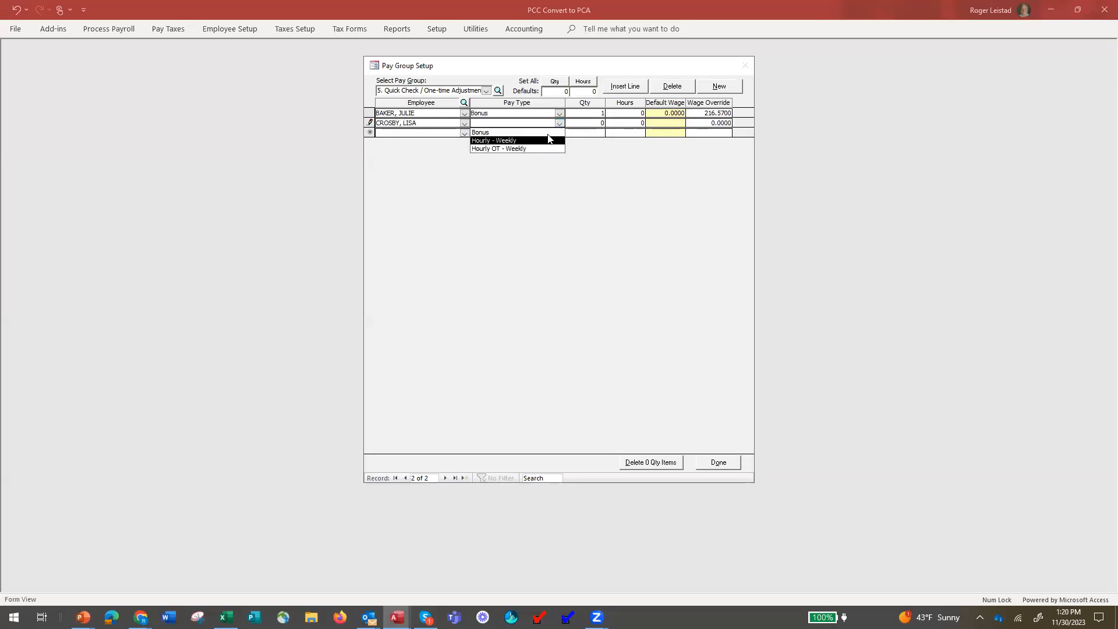
{"action": "left_click", "coordinate": [549, 131]}
{"action": "left_click", "coordinate": [596, 123]}
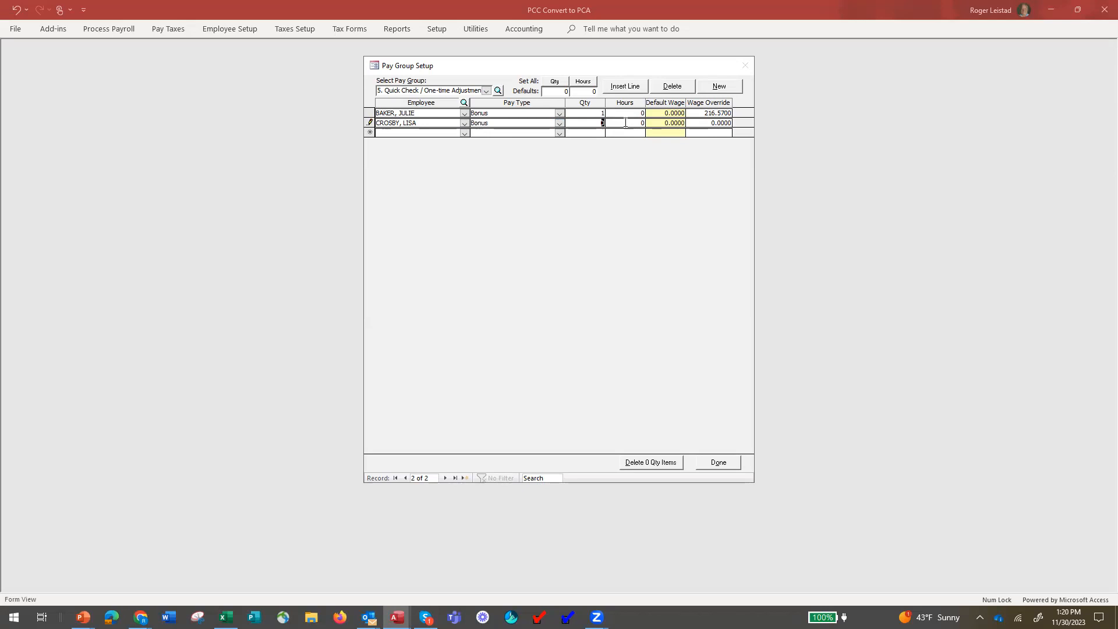
{"action": "type", "text": "1"}
Check the Excel gross-up and enter a 541.42 wage override on the second line.
{"action": "left_click", "coordinate": [226, 617]}
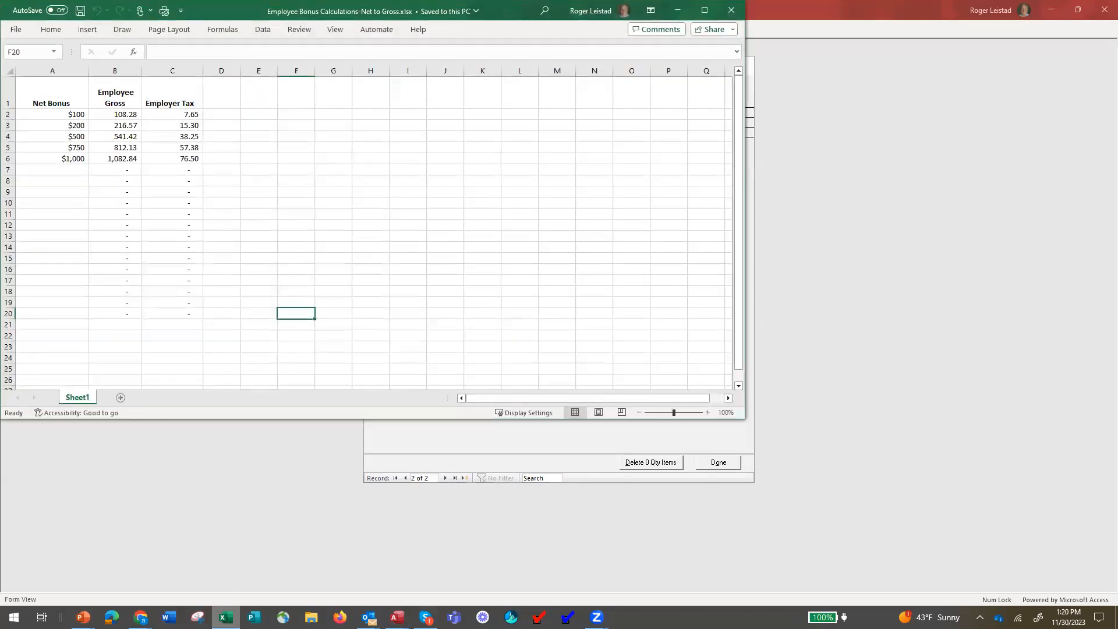
{"action": "left_click", "coordinate": [677, 10]}
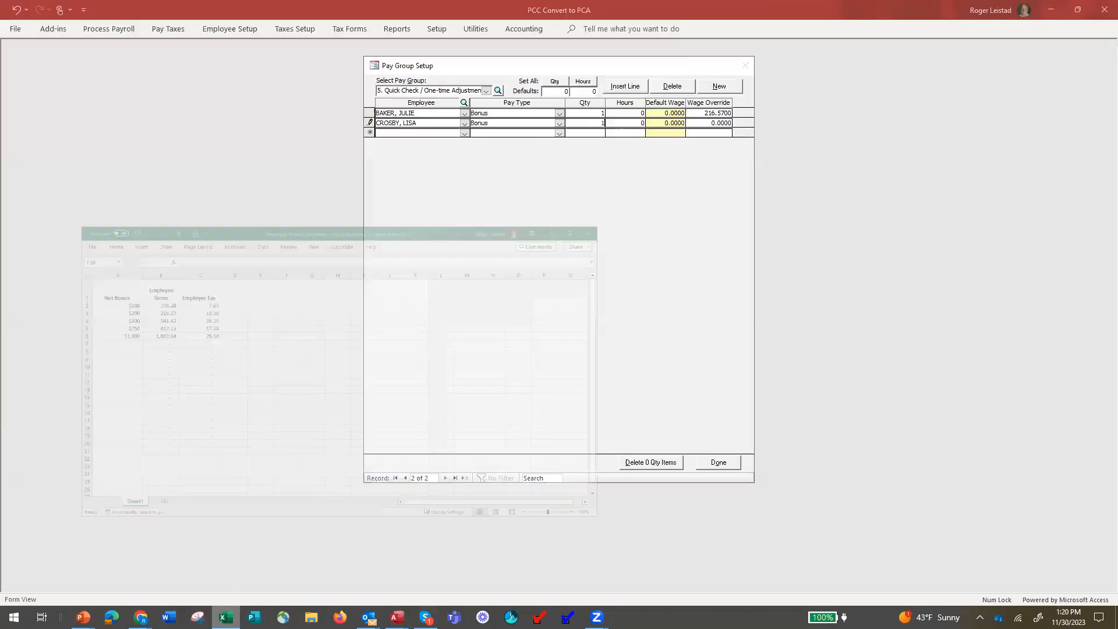
{"action": "left_click", "coordinate": [706, 121]}
{"action": "type", "text": "541.42"}
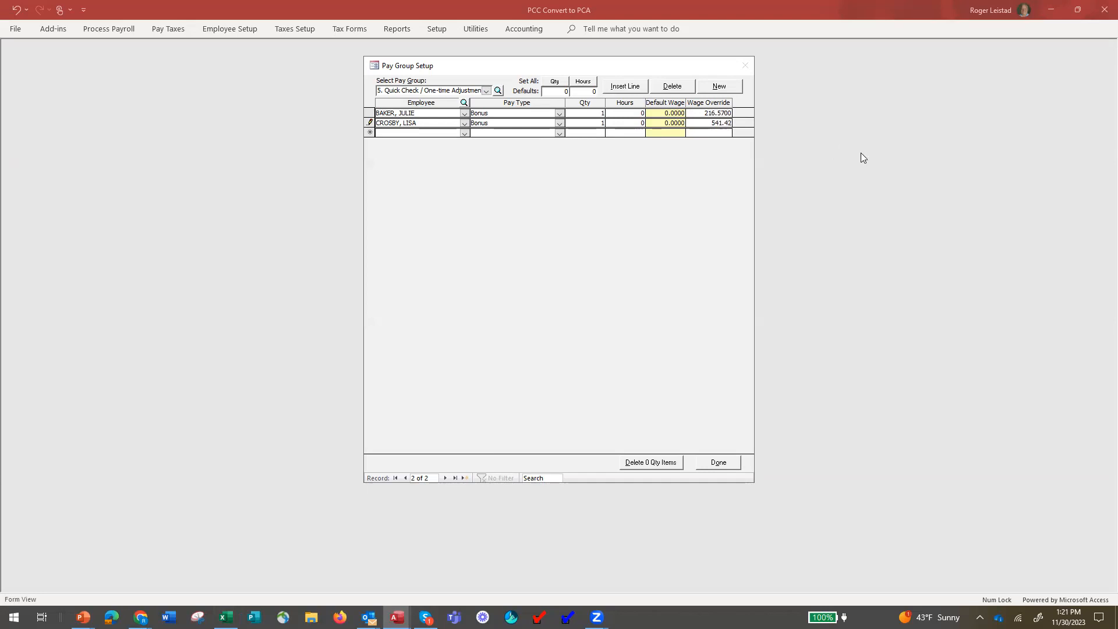
Commit the 541.42 override and add a third employee with pay type Bonus.
{"action": "left_click", "coordinate": [641, 122]}
{"action": "left_click", "coordinate": [464, 133]}
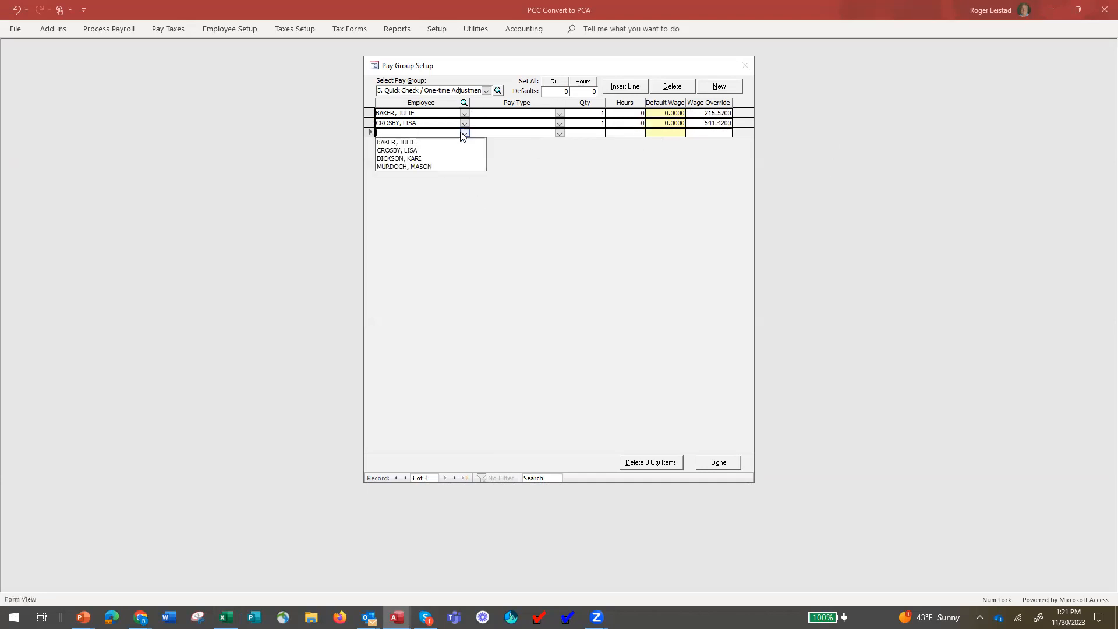
{"action": "left_click", "coordinate": [407, 159]}
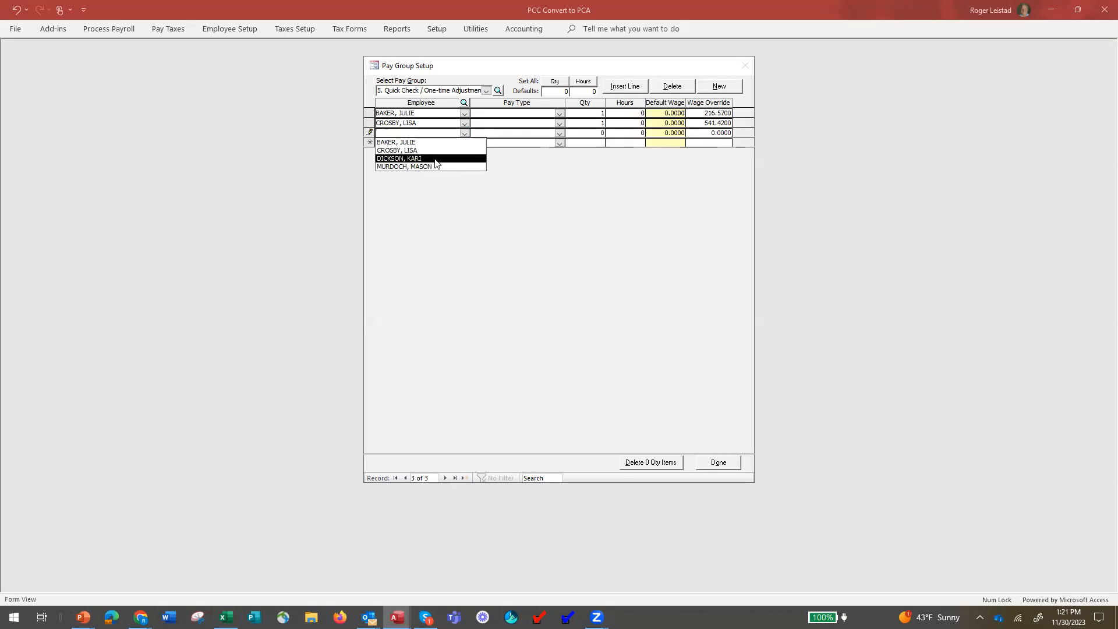
{"action": "left_click", "coordinate": [559, 133]}
{"action": "left_click", "coordinate": [547, 143]}
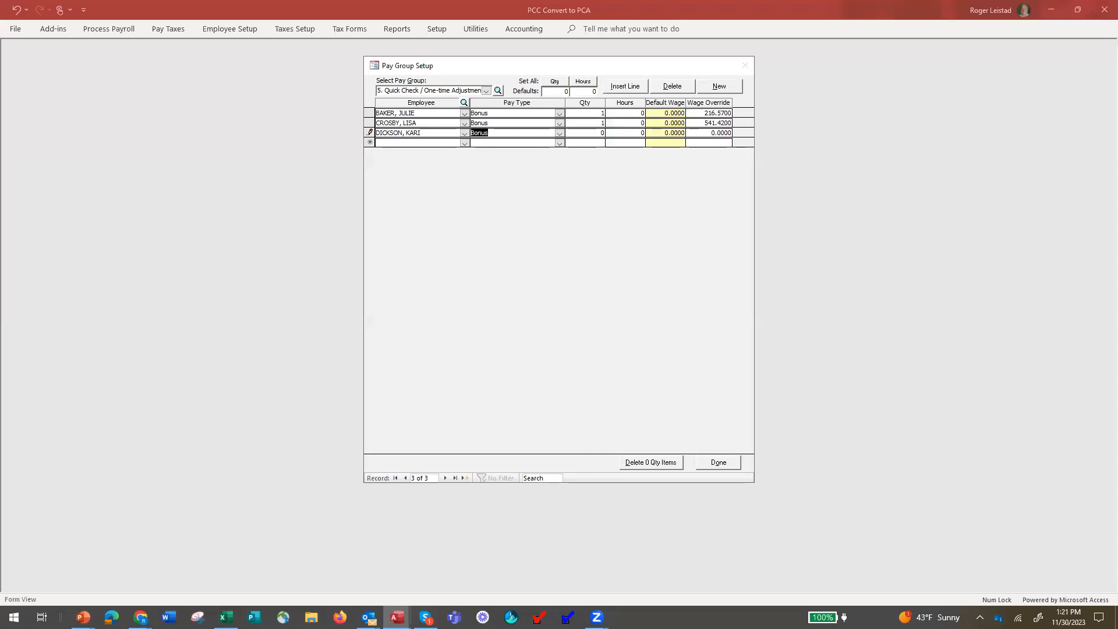
{"action": "left_click", "coordinate": [226, 617]}
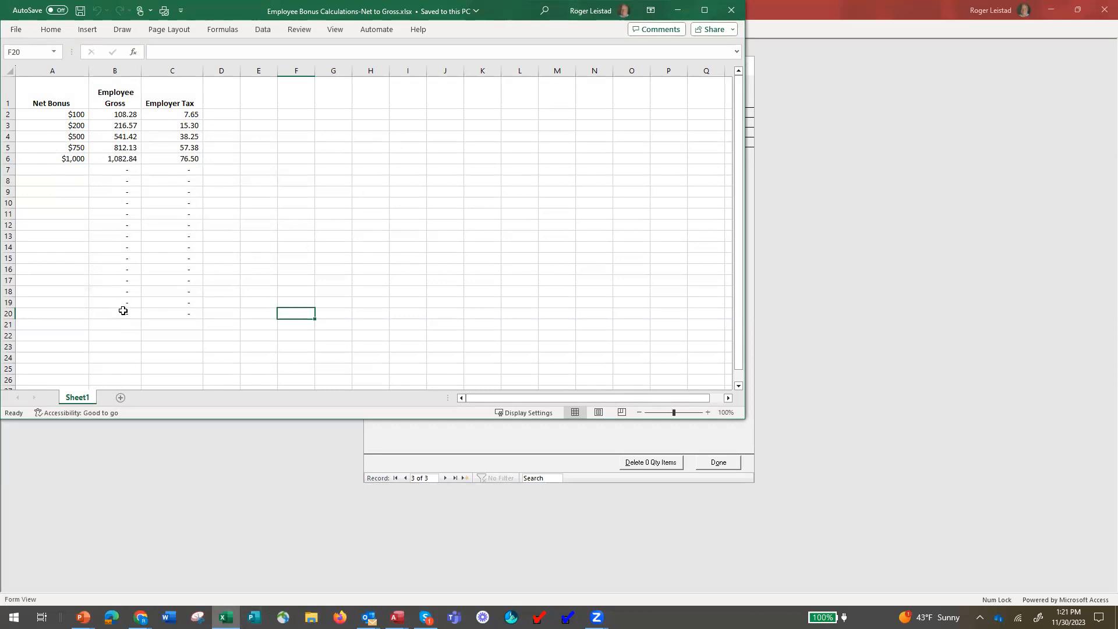
Enter a $250 net bonus in cell A7 for a 270.71 gross, then select the third override.
{"action": "left_click", "coordinate": [58, 168]}
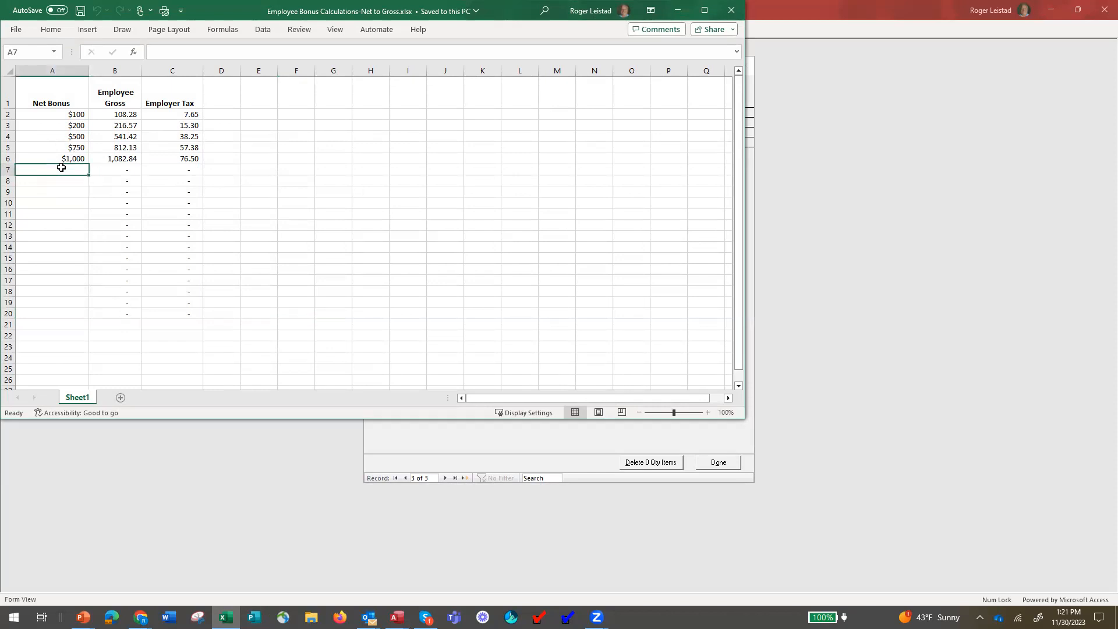
{"action": "type", "text": "250"}
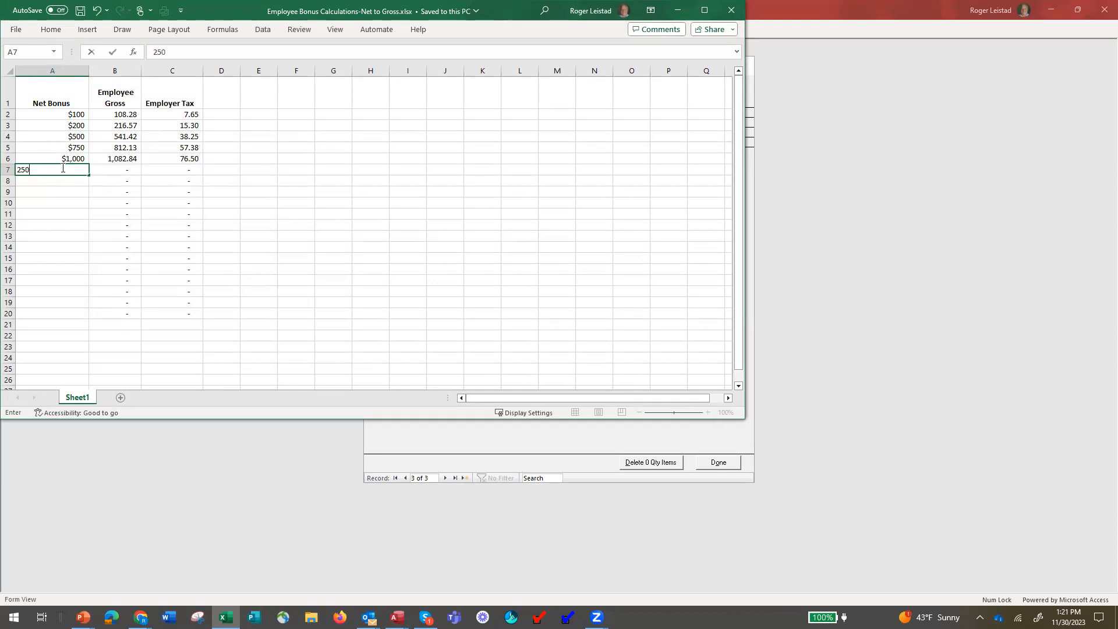
{"action": "key", "text": "Return"}
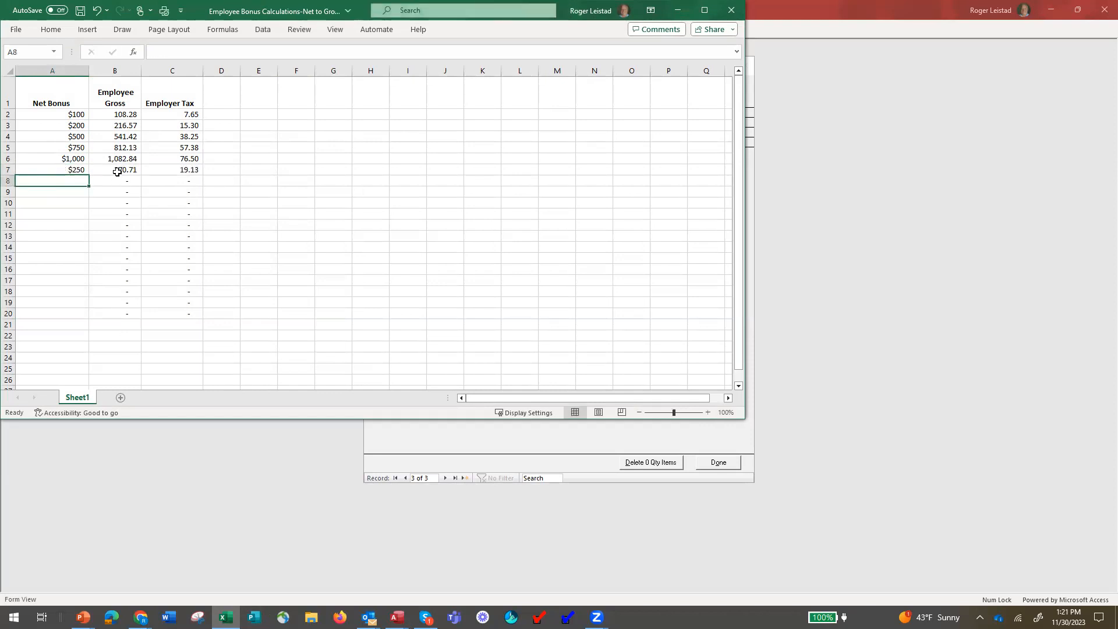
{"action": "left_click", "coordinate": [797, 322]}
{"action": "left_click_drag", "start_coordinate": [701, 129], "coordinate": [784, 129]}
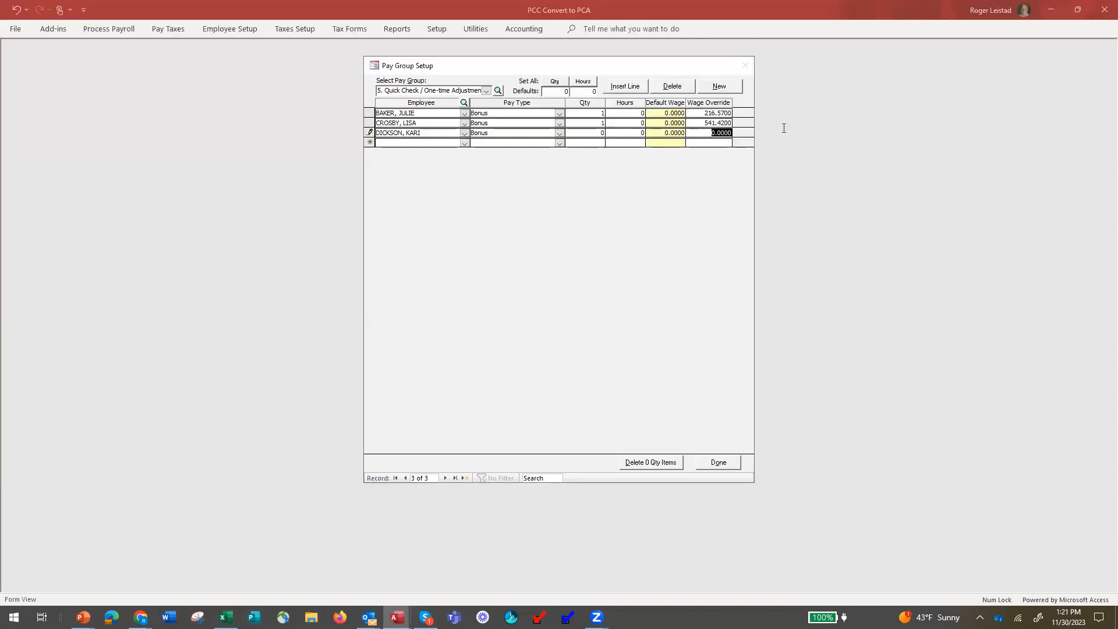
Enter a 270.71 wage override for the third employee, then calculate the Quick Check payroll, confirming exclusions.
{"action": "type", "text": "270.71"}
{"action": "left_click_drag", "start_coordinate": [588, 133], "coordinate": [612, 134]}
{"action": "left_click", "coordinate": [719, 464]}
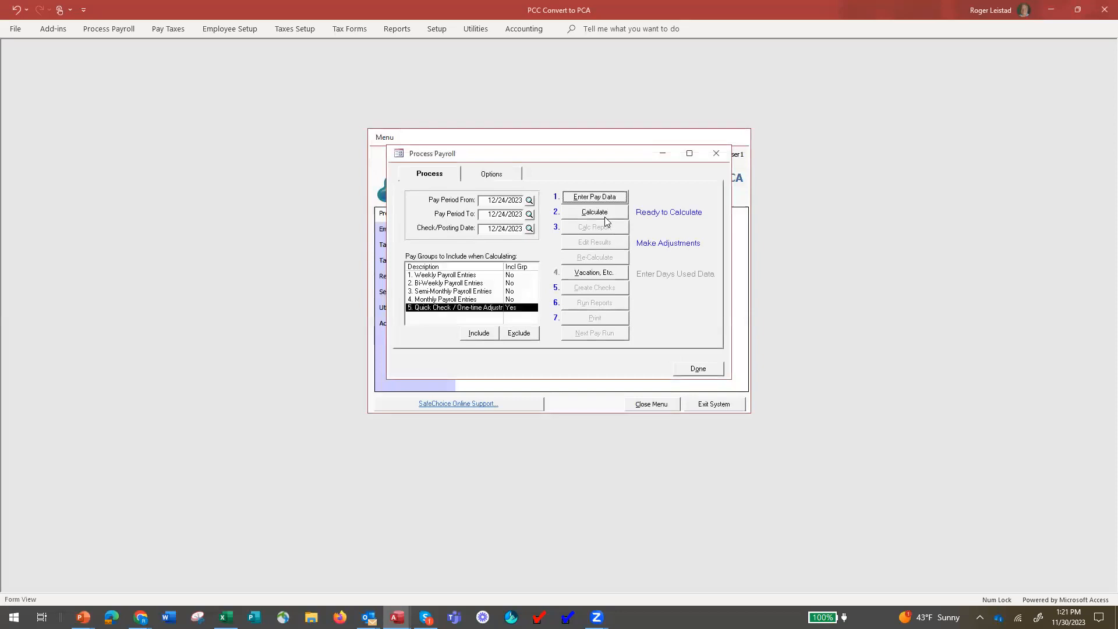
{"action": "left_click", "coordinate": [588, 213]}
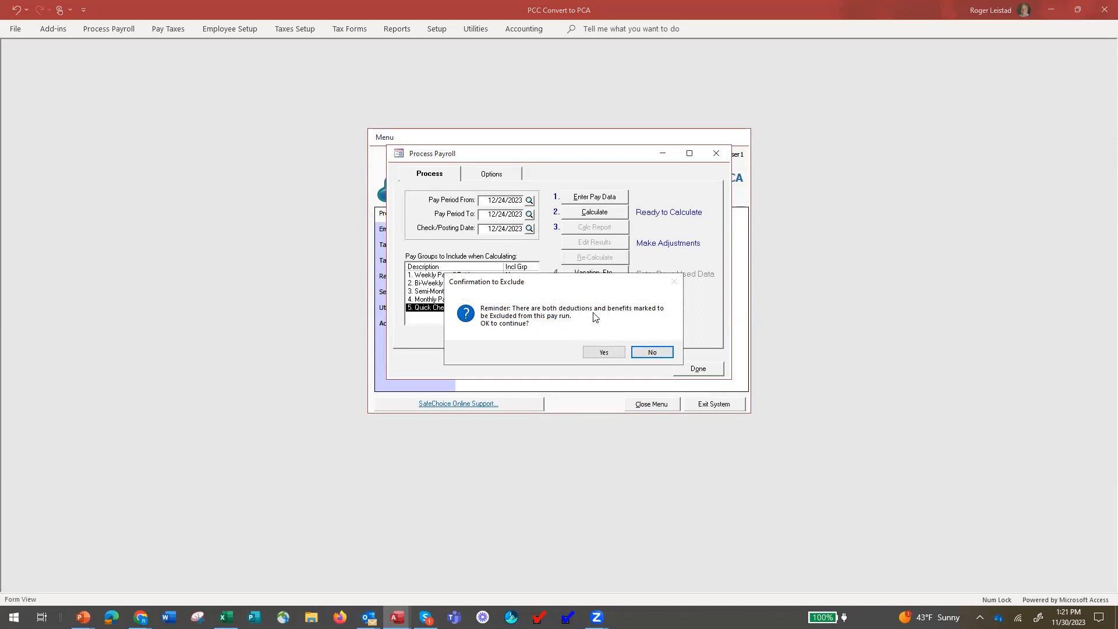
{"action": "left_click", "coordinate": [604, 353]}
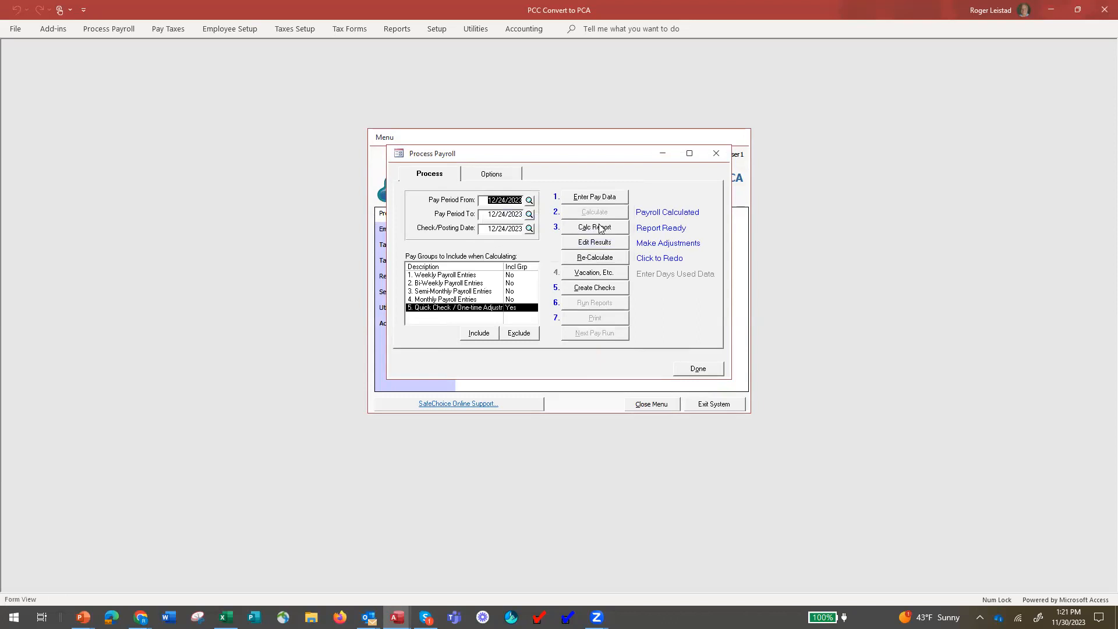
{"action": "left_click", "coordinate": [594, 228]}
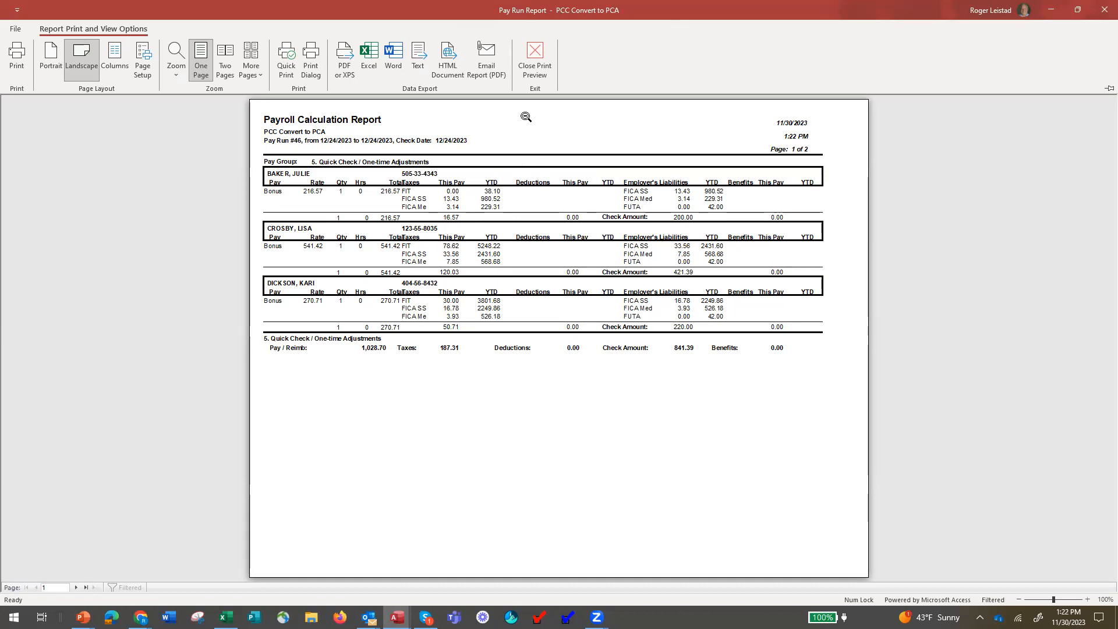
{"action": "left_click", "coordinate": [538, 66]}
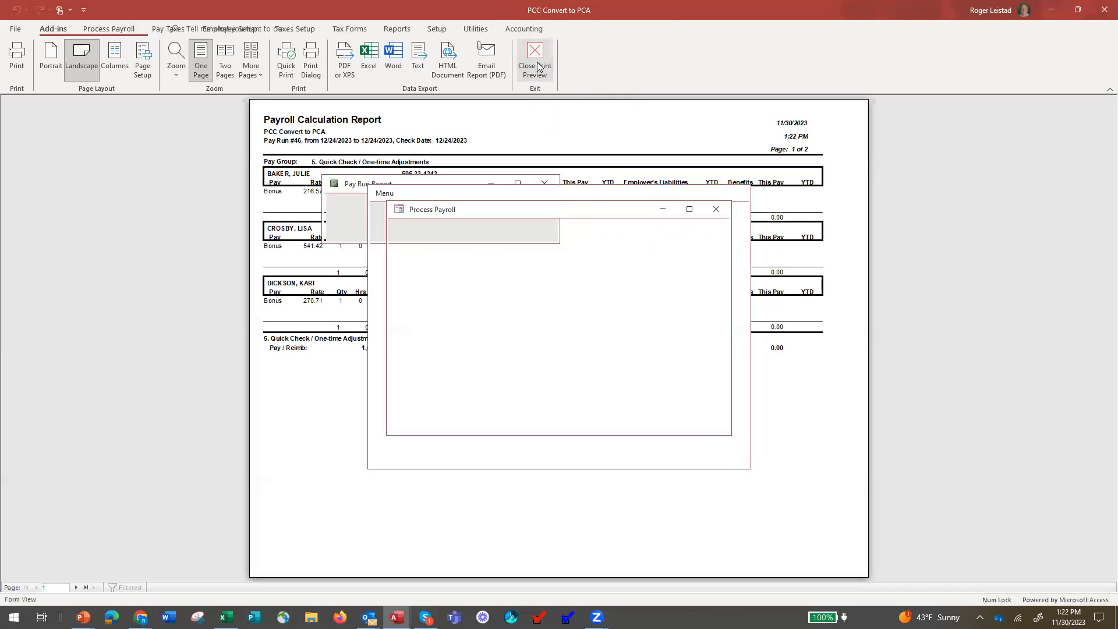
In Edit Results, set the second employee's FIT tax to 0 so the 541.42 check nets $500.00.
{"action": "left_click", "coordinate": [597, 298]}
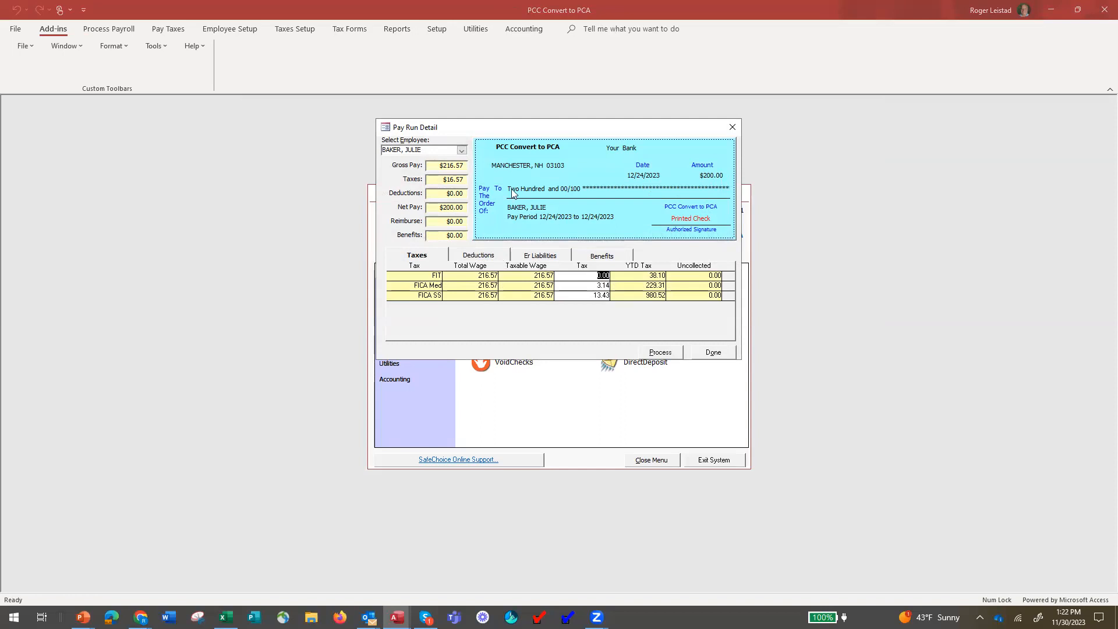
{"action": "left_click", "coordinate": [461, 151]}
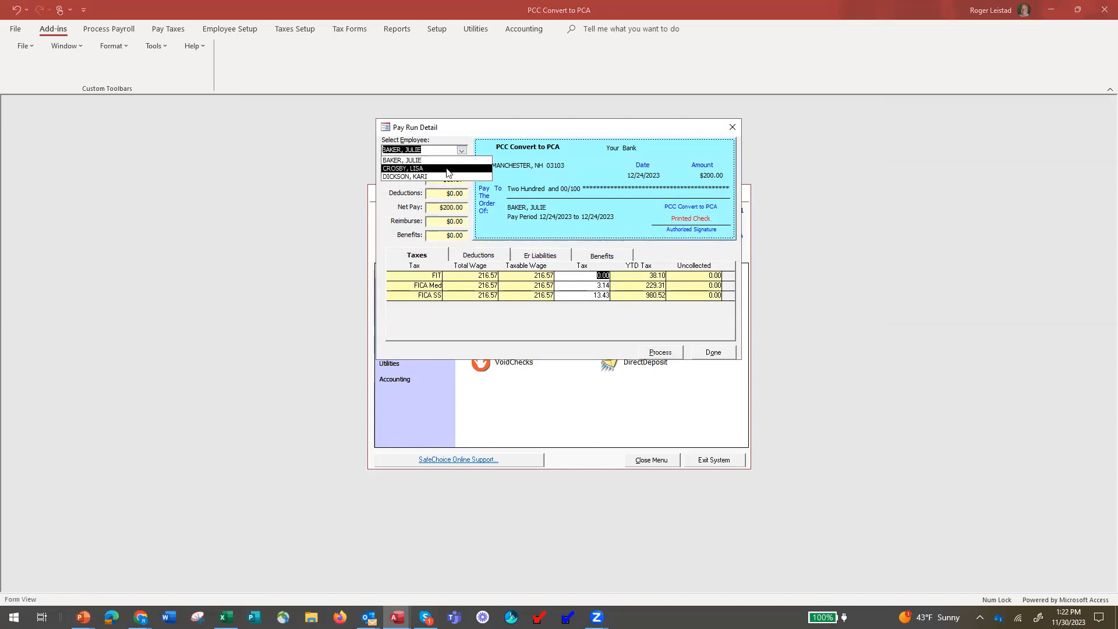
{"action": "left_click", "coordinate": [448, 169]}
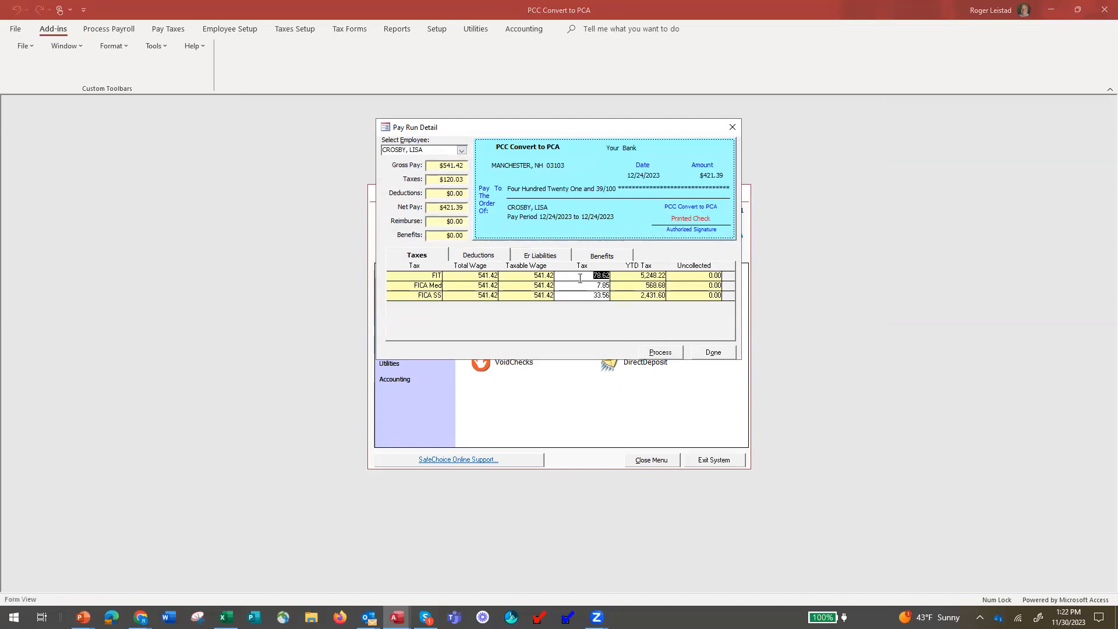
{"action": "left_click_drag", "start_coordinate": [594, 274], "coordinate": [629, 273]}
{"action": "type", "text": "0"}
{"action": "left_click", "coordinate": [584, 285]}
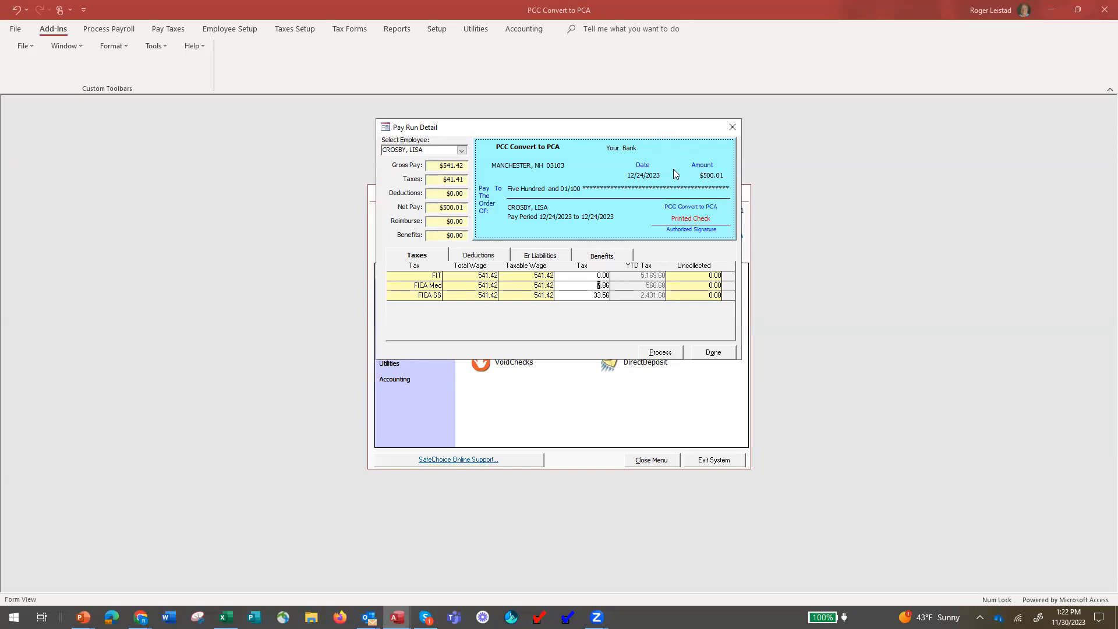
{"action": "left_click", "coordinate": [598, 275]}
Set the third employee's FIT tax to 0 for a $250.00 net check, then click Done.
{"action": "left_click", "coordinate": [461, 150]}
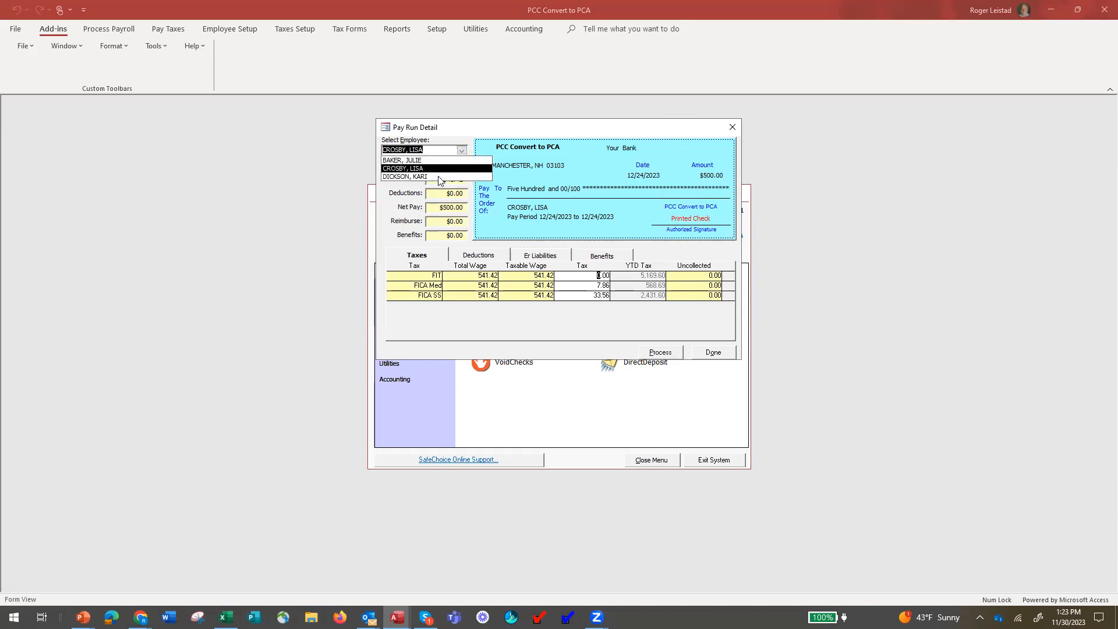
{"action": "left_click", "coordinate": [438, 177]}
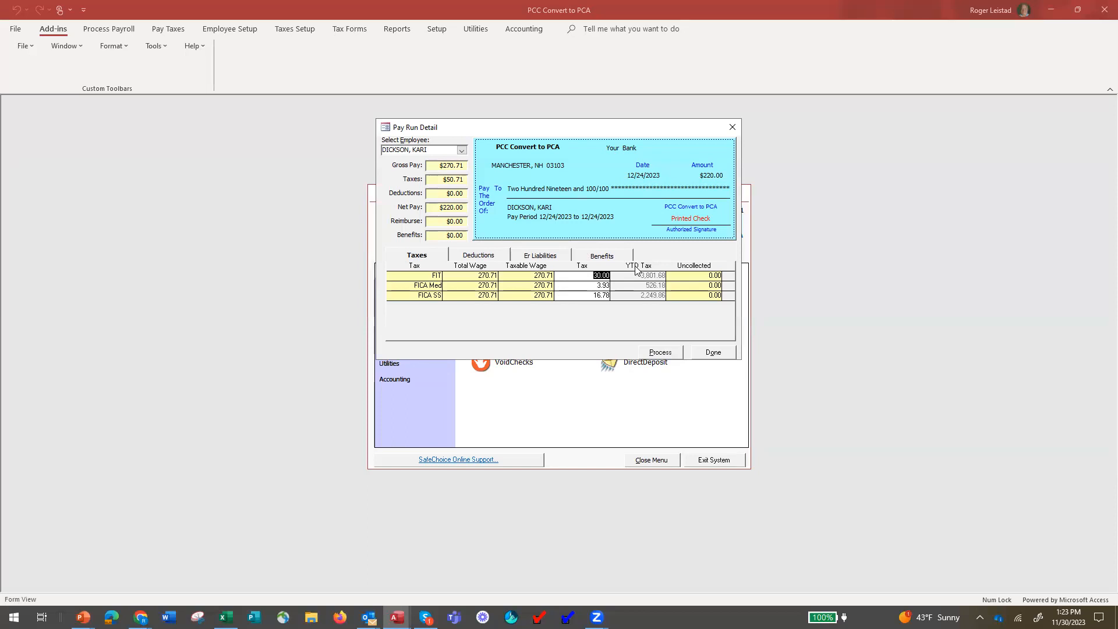
{"action": "key", "text": "Delete"}
{"action": "type", "text": "0"}
{"action": "key", "text": "Return"}
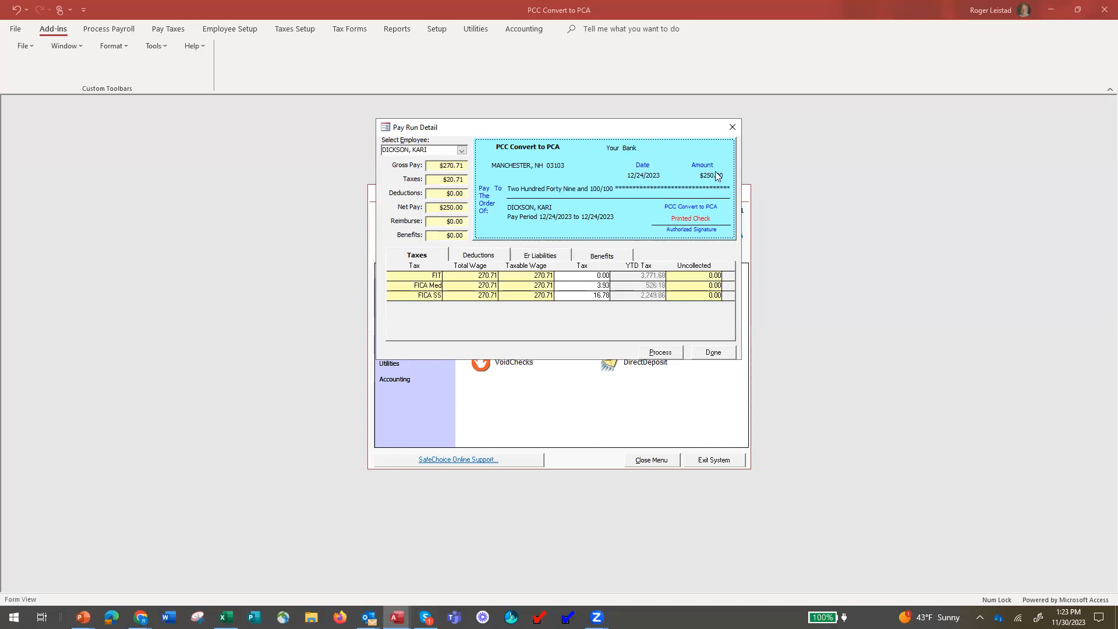
{"action": "left_click", "coordinate": [714, 353]}
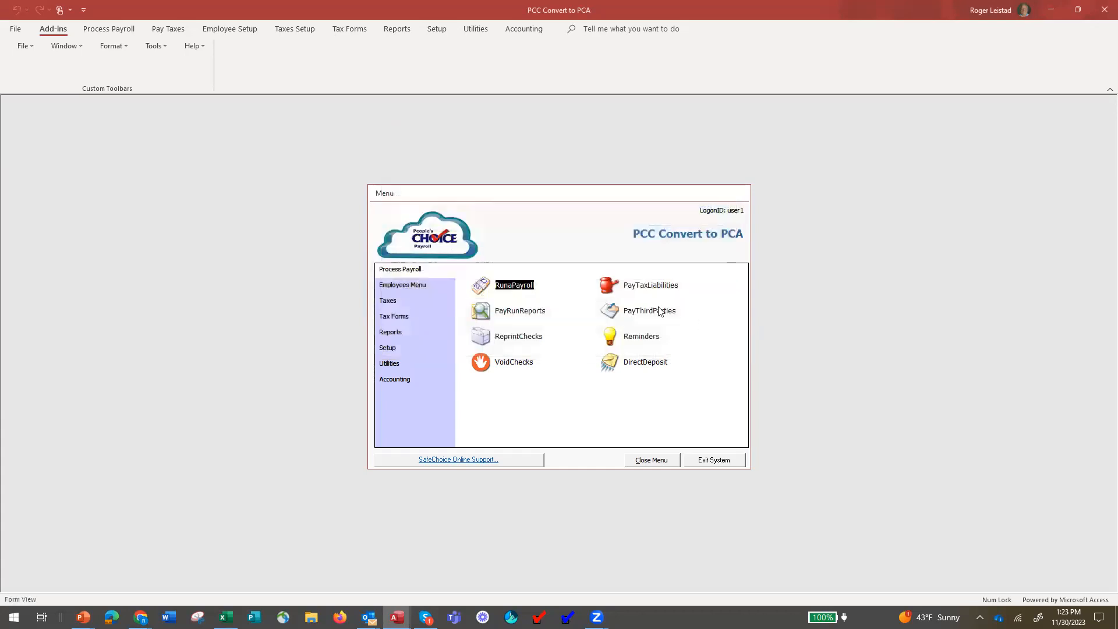
Open the Calc Report to review checks of 200.00, 500.00 and 250.00 totalling 950.00.
{"action": "left_click", "coordinate": [498, 285]}
{"action": "left_click", "coordinate": [599, 260]}
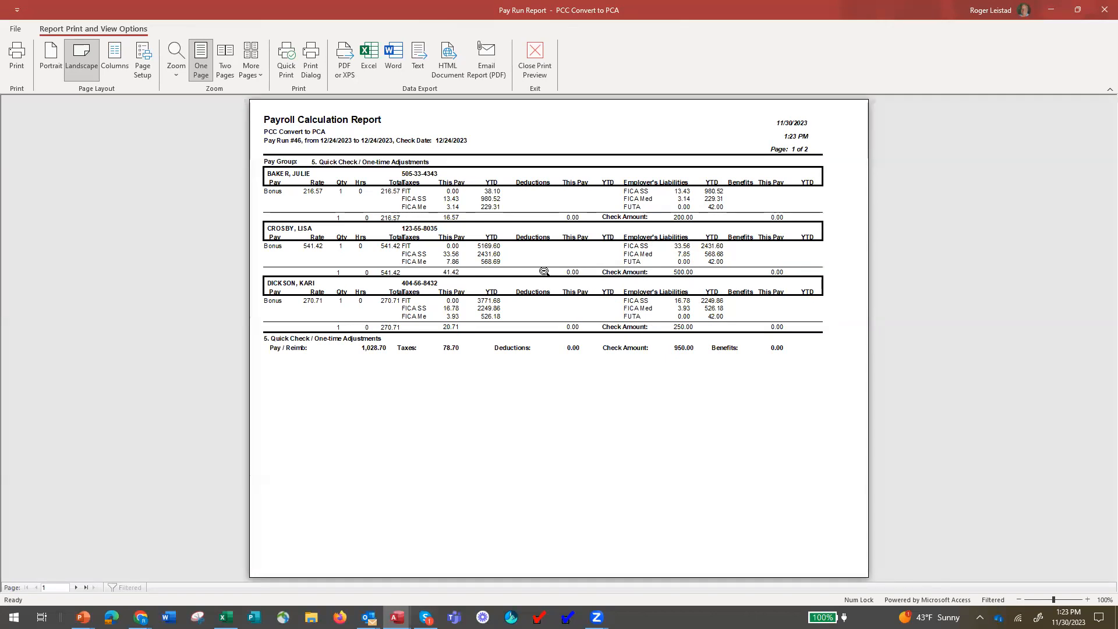
Close the report, reset the pay run with Re-Calculate, and start a 5,000 net bonus in Excel.
{"action": "left_click", "coordinate": [535, 65]}
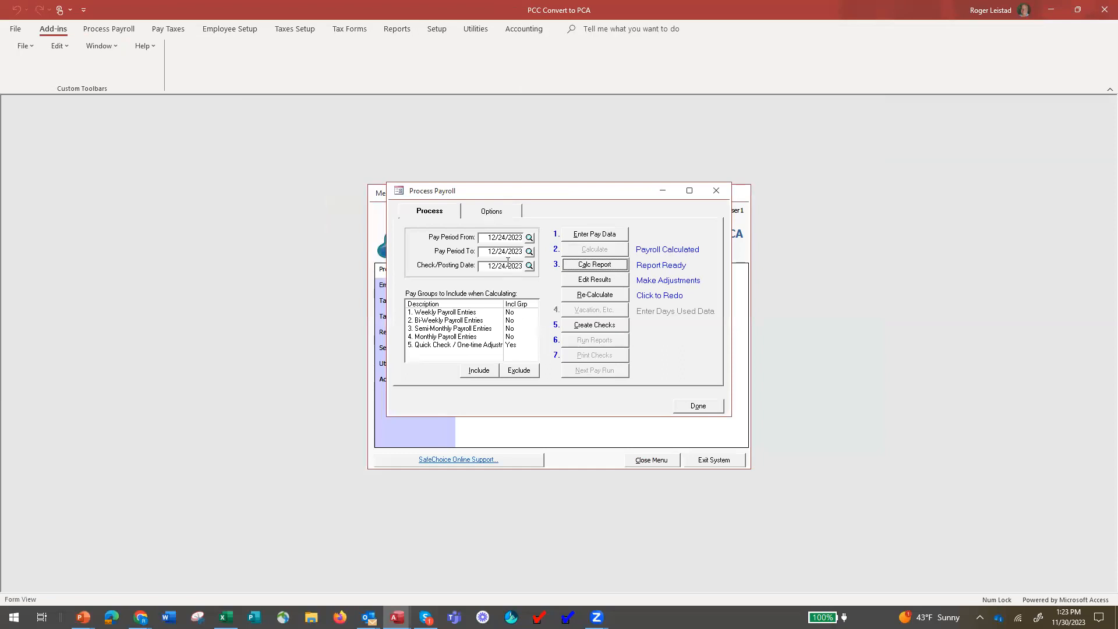
{"action": "left_click", "coordinate": [595, 300]}
{"action": "left_click", "coordinate": [585, 350]}
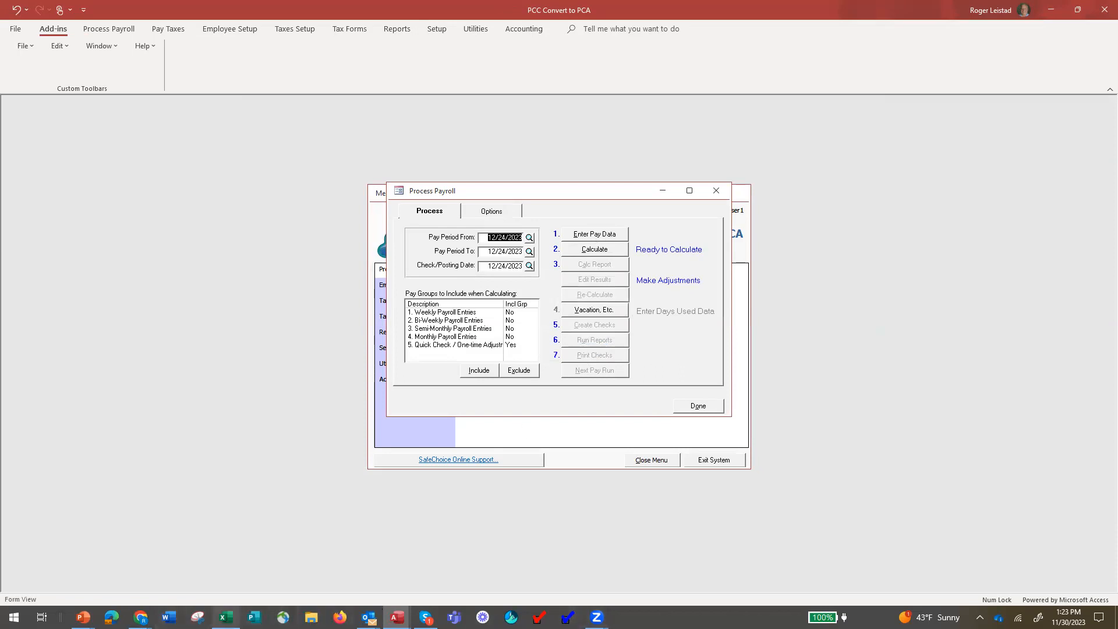
{"action": "left_click", "coordinate": [226, 617]}
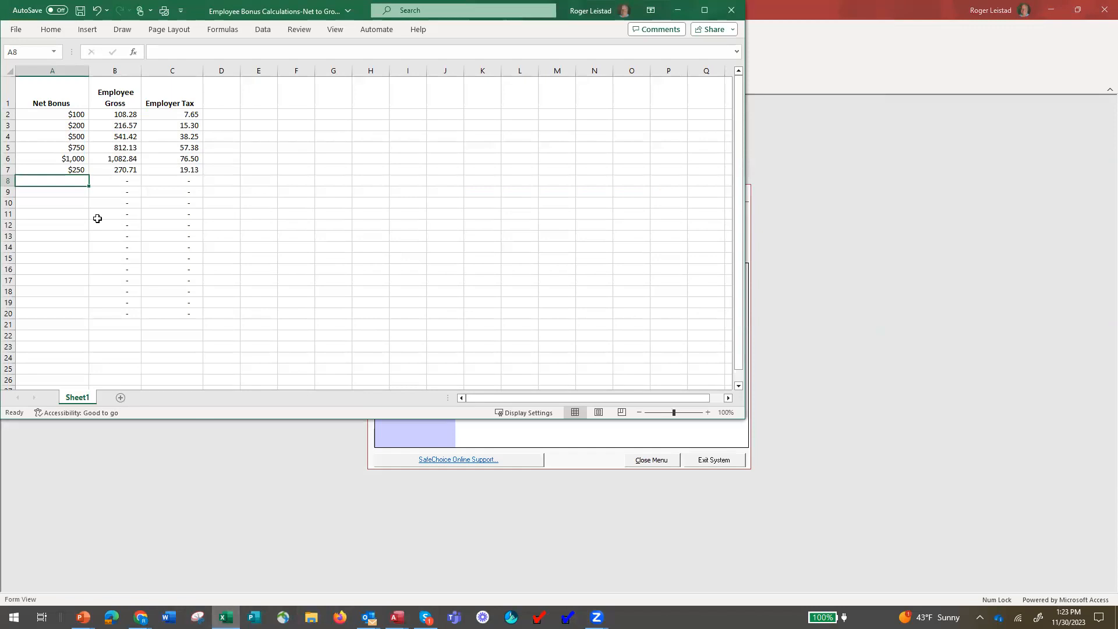
{"action": "type", "text": "5,00"}
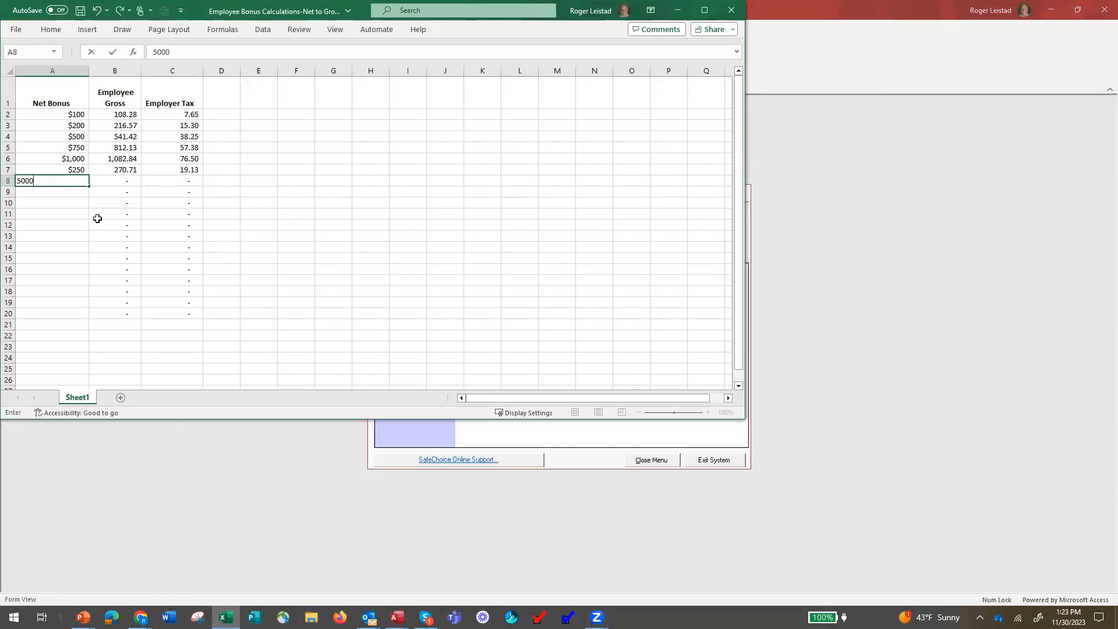
{"action": "type", "text": "0"}
Enter the $5,000 net bonus in Excel to get 5,414.19 gross, then return to payroll.
{"action": "key", "text": "Return"}
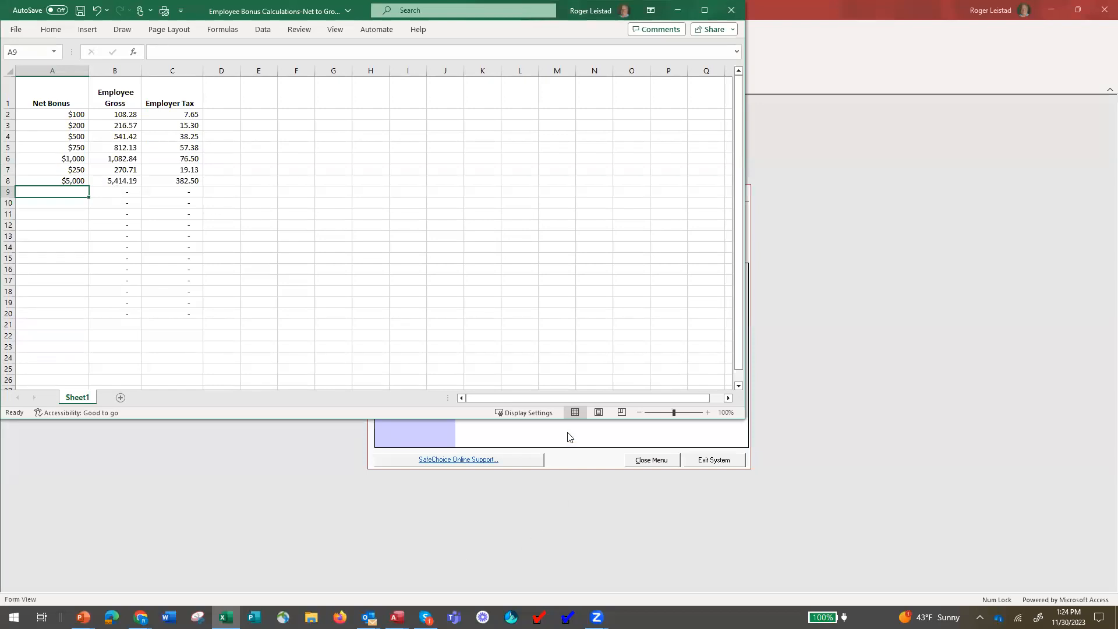
{"action": "left_click", "coordinate": [618, 435]}
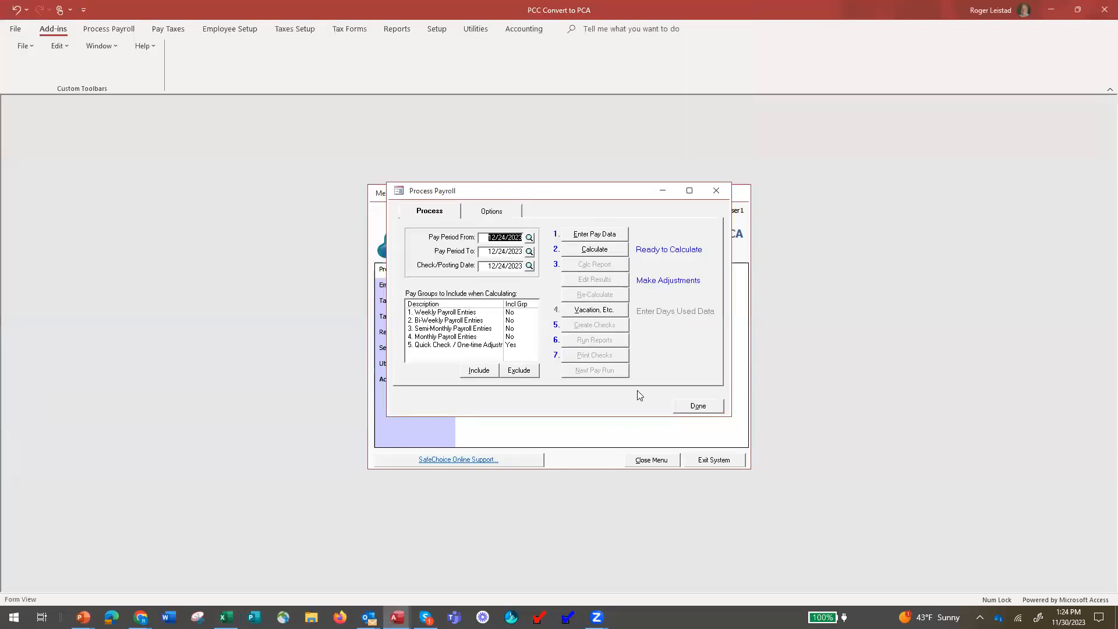
Leave the weekly pay group entries and open the Quick Check pay group's entries.
{"action": "left_click", "coordinate": [601, 232]}
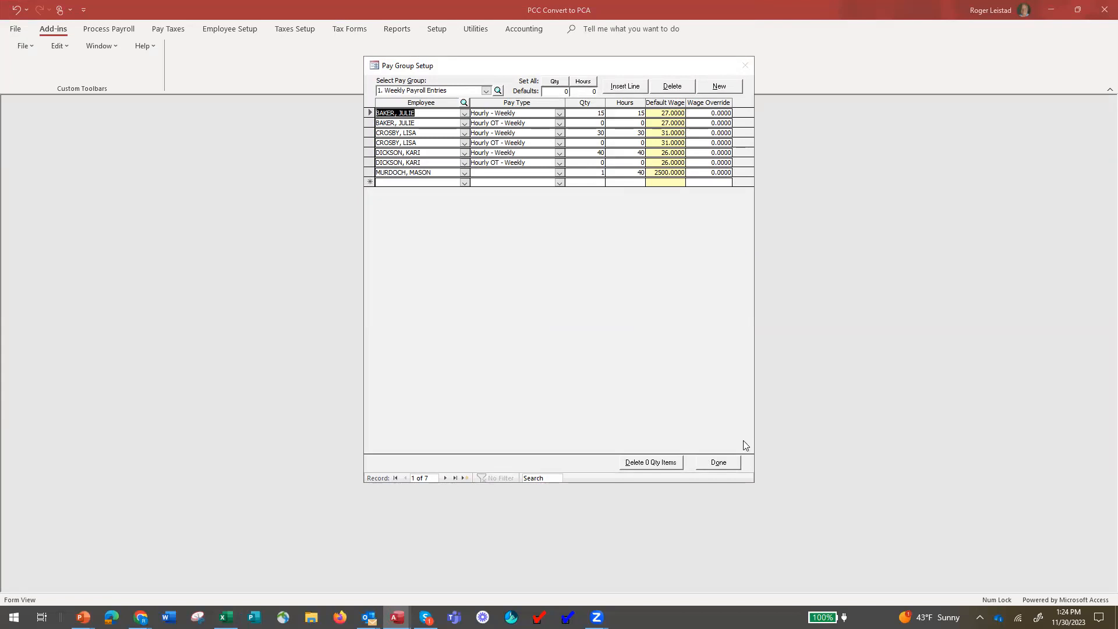
{"action": "left_click", "coordinate": [724, 463]}
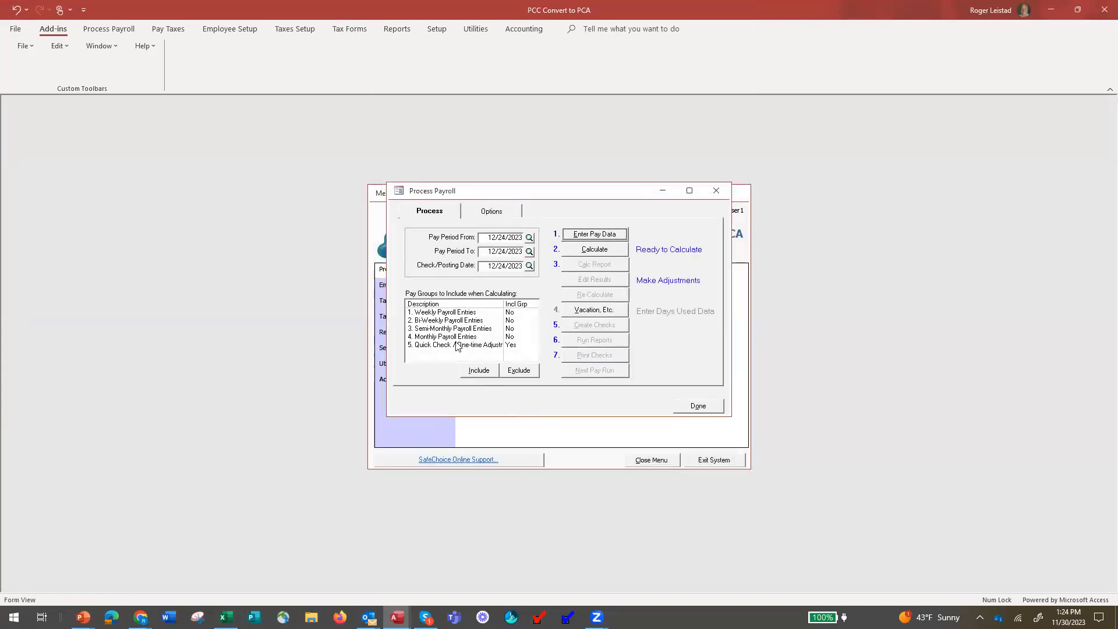
{"action": "left_click_drag", "start_coordinate": [457, 345], "coordinate": [500, 332]}
{"action": "left_click", "coordinate": [476, 344]}
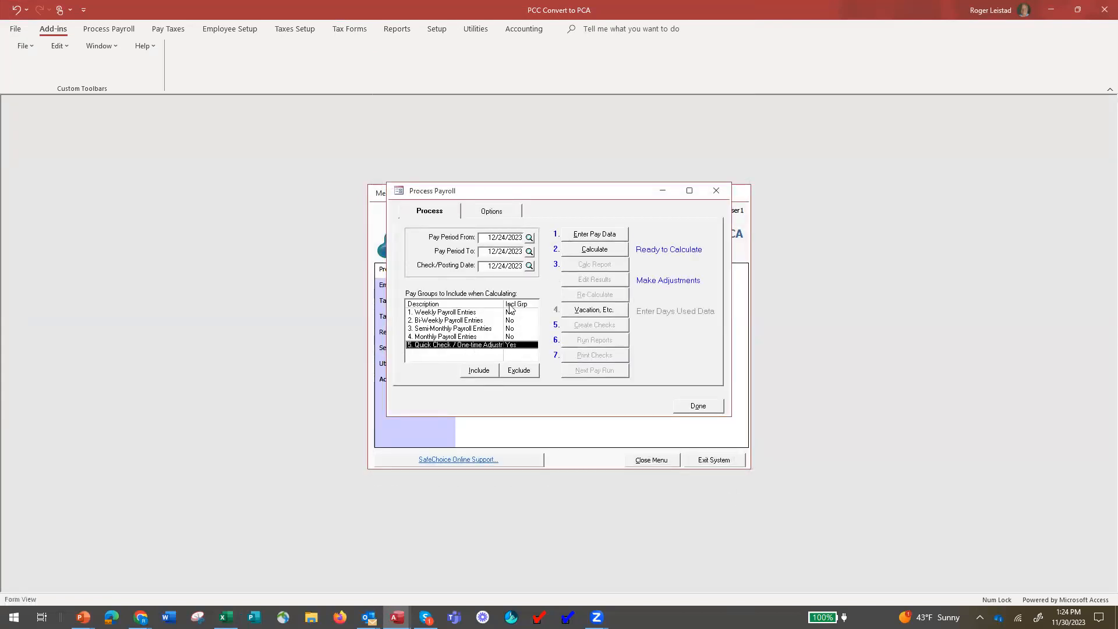
{"action": "left_click", "coordinate": [594, 234]}
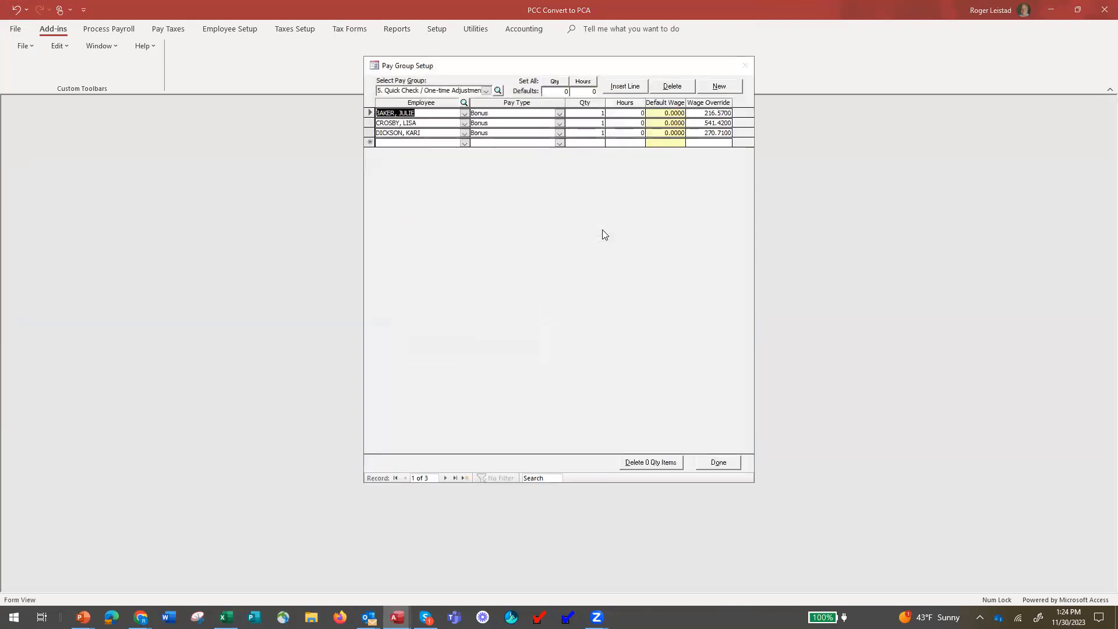
Replace the third employee's Bonus wage override with 5414.19 from Excel and finish setup.
{"action": "left_click_drag", "start_coordinate": [701, 133], "coordinate": [749, 134]}
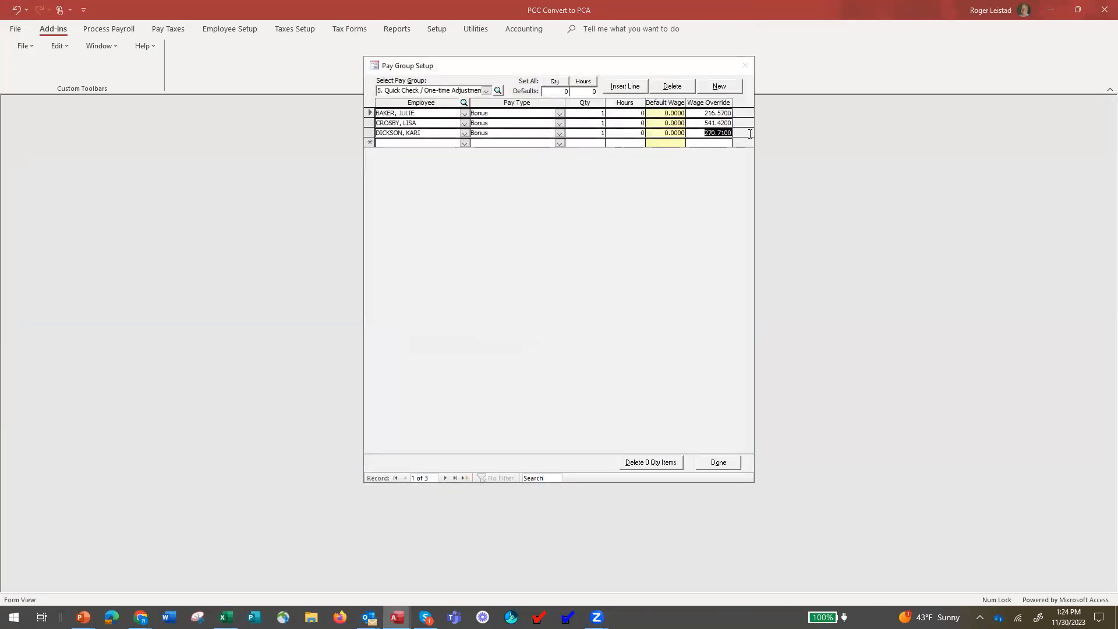
{"action": "type", "text": "5414."}
{"action": "left_click", "coordinate": [226, 616]}
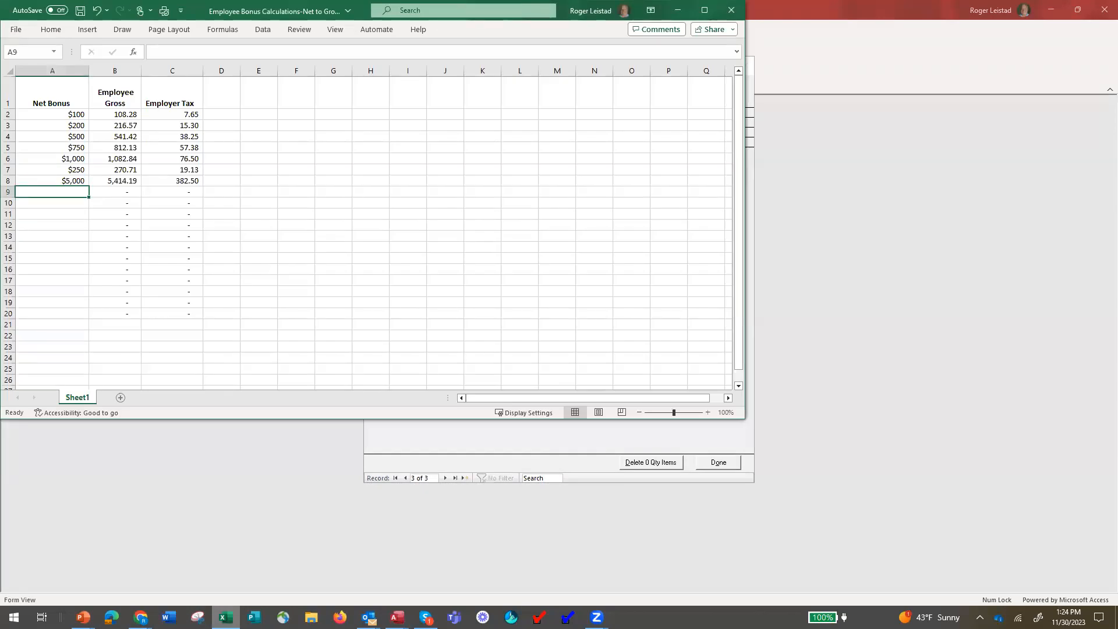
{"action": "left_click", "coordinate": [397, 616]}
{"action": "type", "text": "19"}
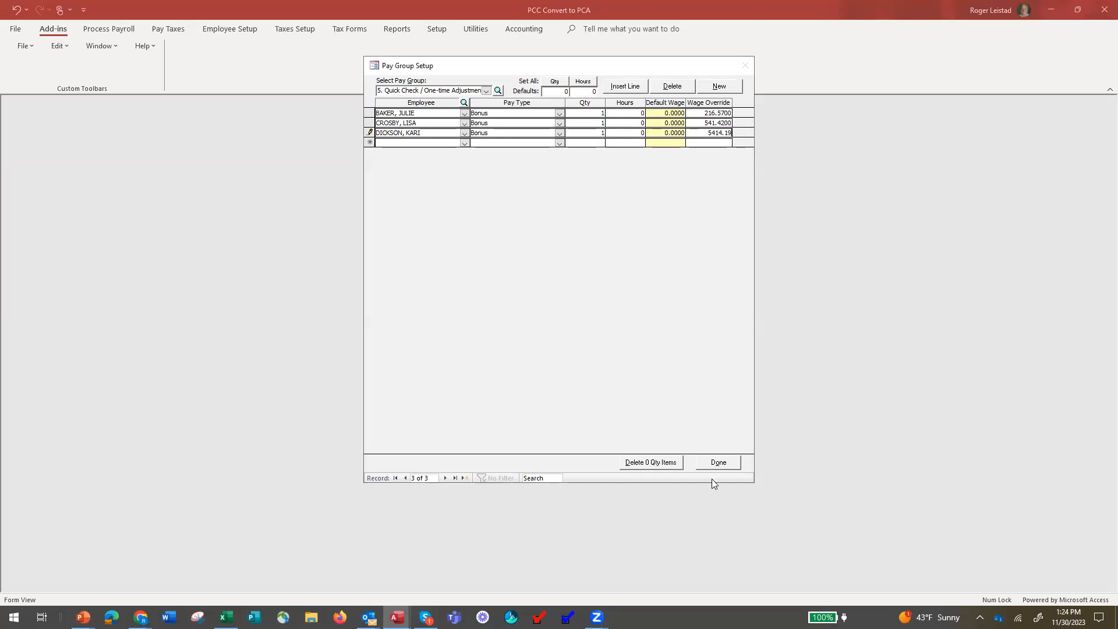
{"action": "left_click", "coordinate": [720, 462]}
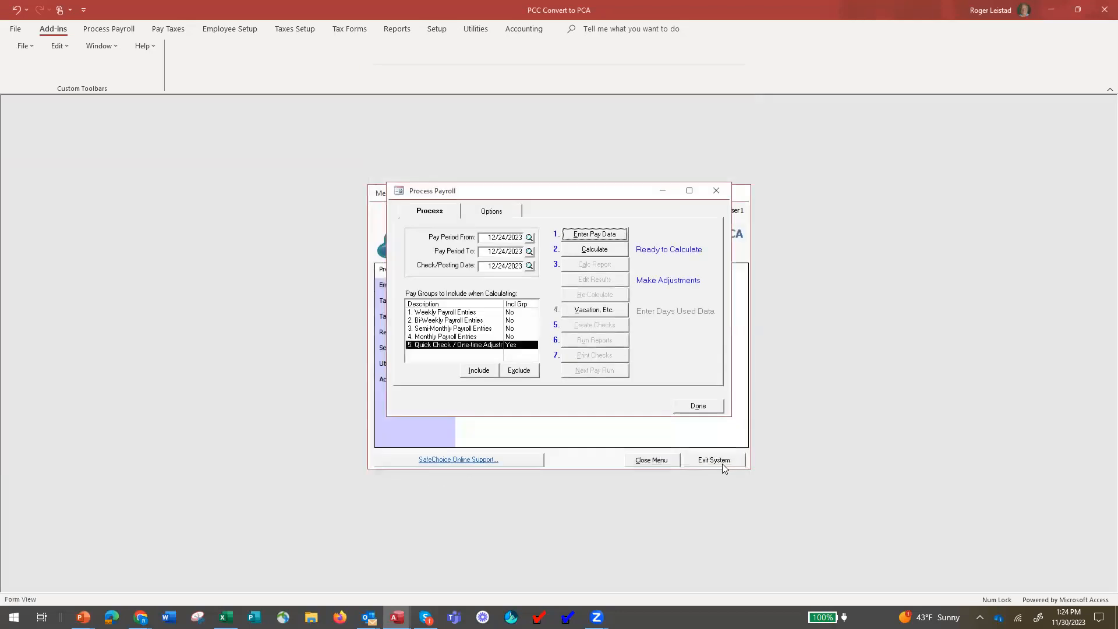
Calculate the Quick Check run excluding marked deductions, review the calc report, and open Edit Results.
{"action": "left_click", "coordinate": [600, 249]}
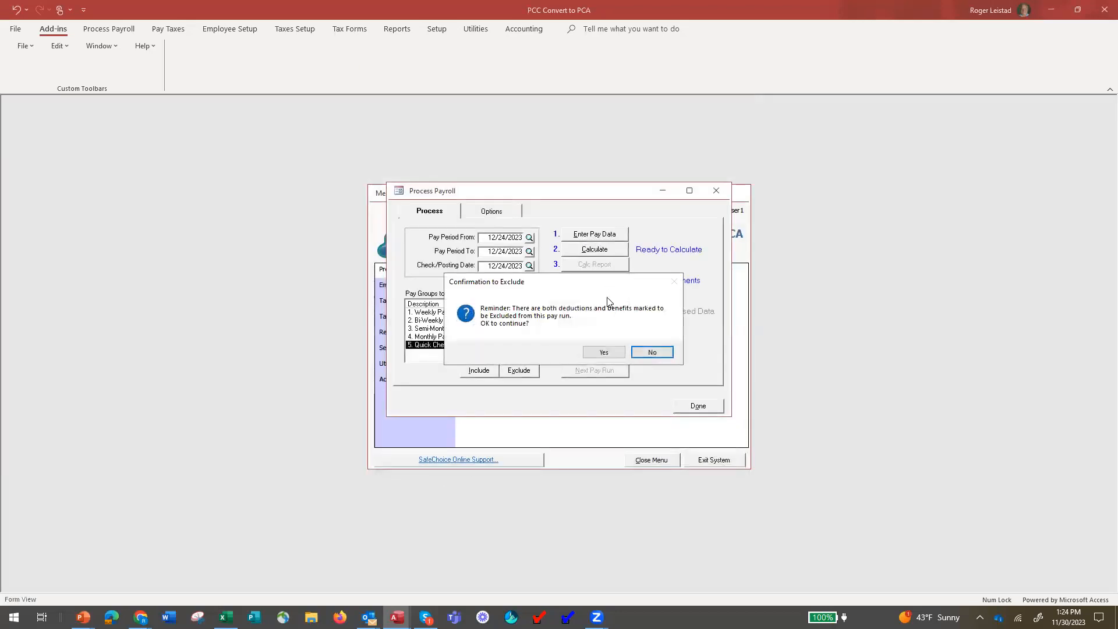
{"action": "left_click", "coordinate": [597, 347]}
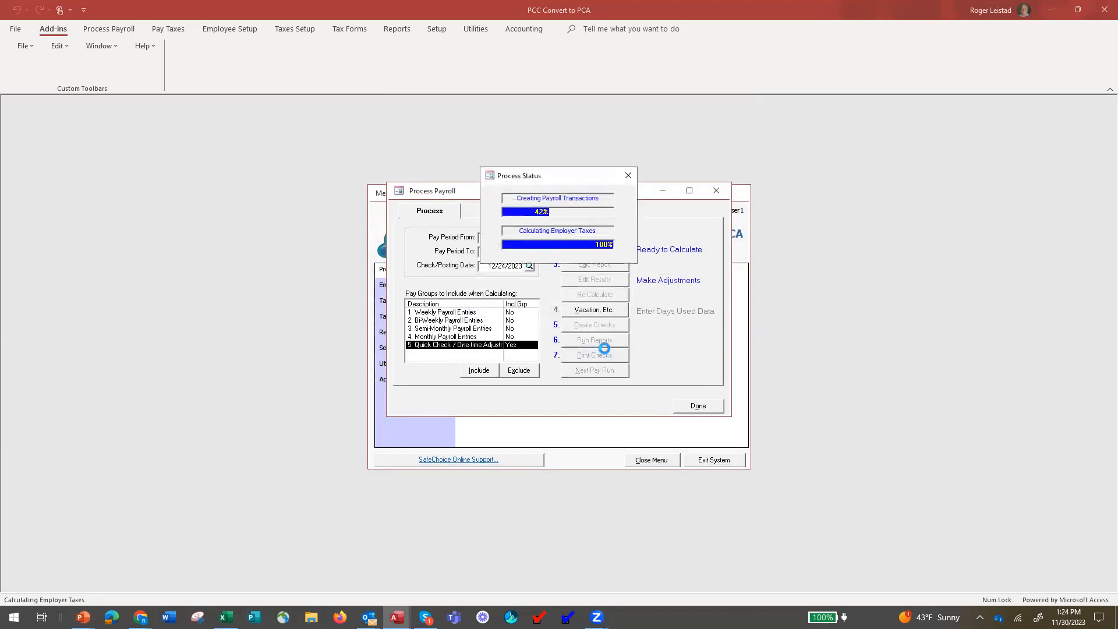
{"action": "left_click", "coordinate": [596, 264]}
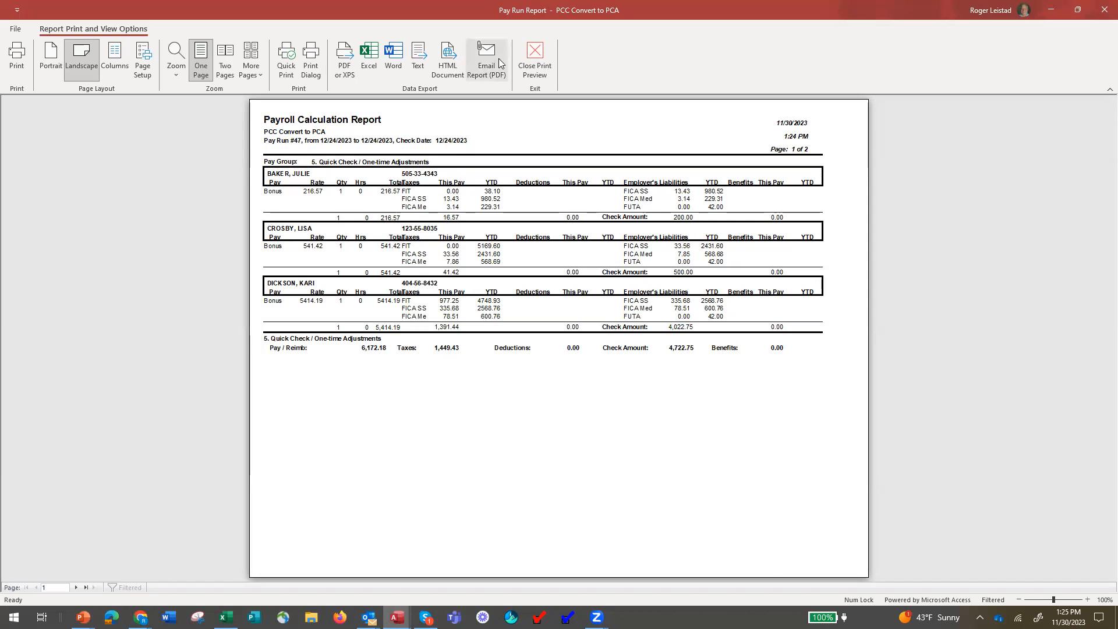
{"action": "left_click", "coordinate": [537, 64]}
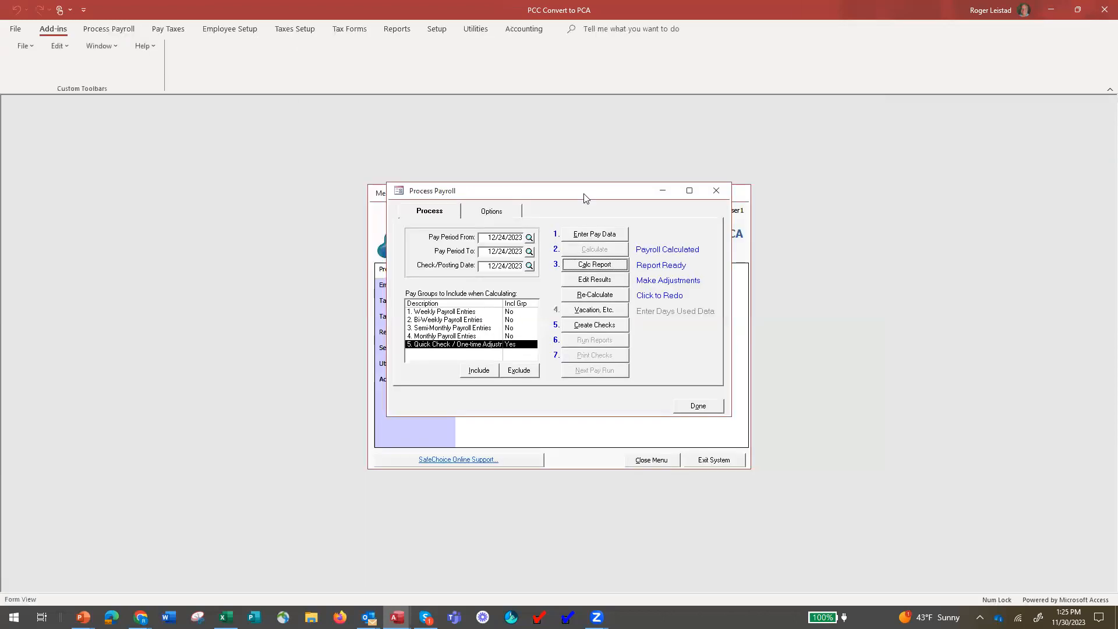
{"action": "left_click", "coordinate": [605, 281]}
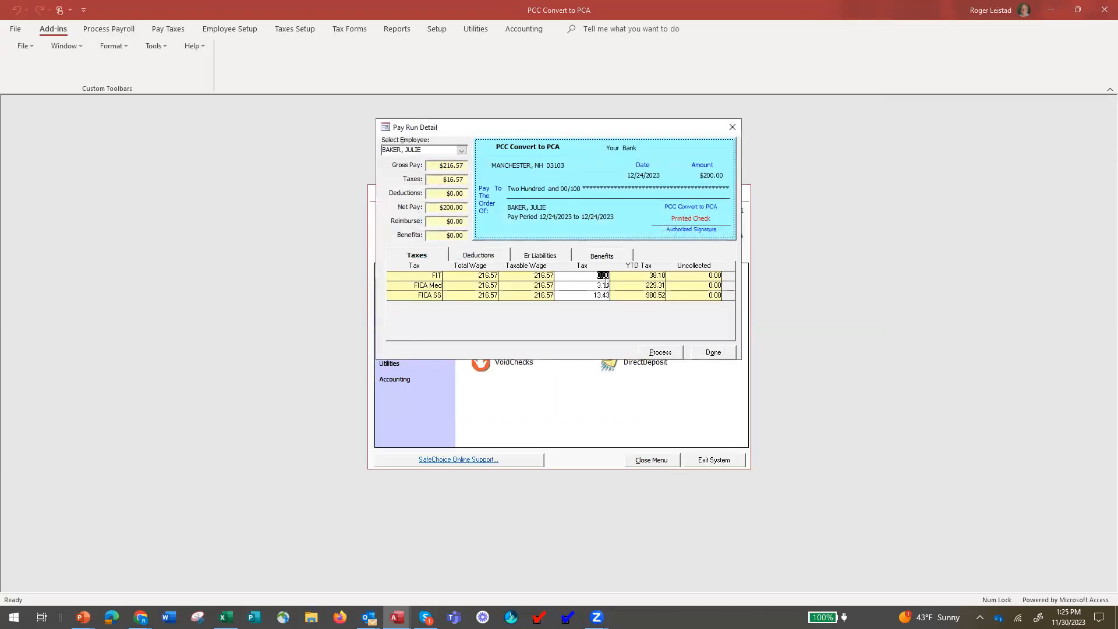
Set the third employee's FIT tax to 0 so the 5,414.19 bonus nets $5,000.00.
{"action": "left_click", "coordinate": [461, 150]}
{"action": "left_click", "coordinate": [450, 181]}
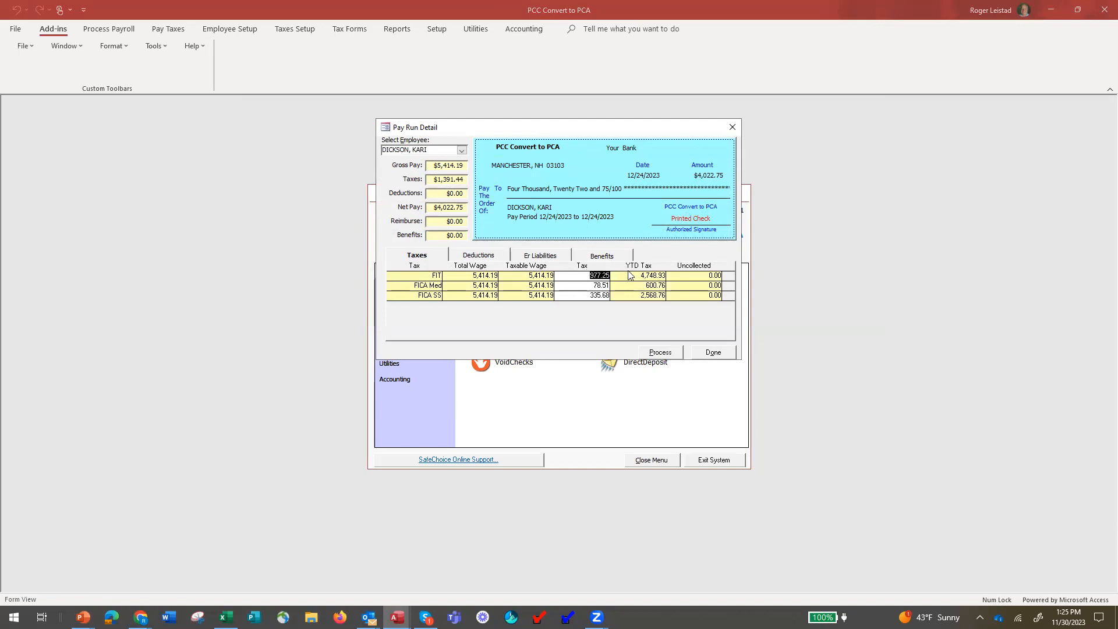
{"action": "type", "text": "0"}
{"action": "key", "text": "Tab"}
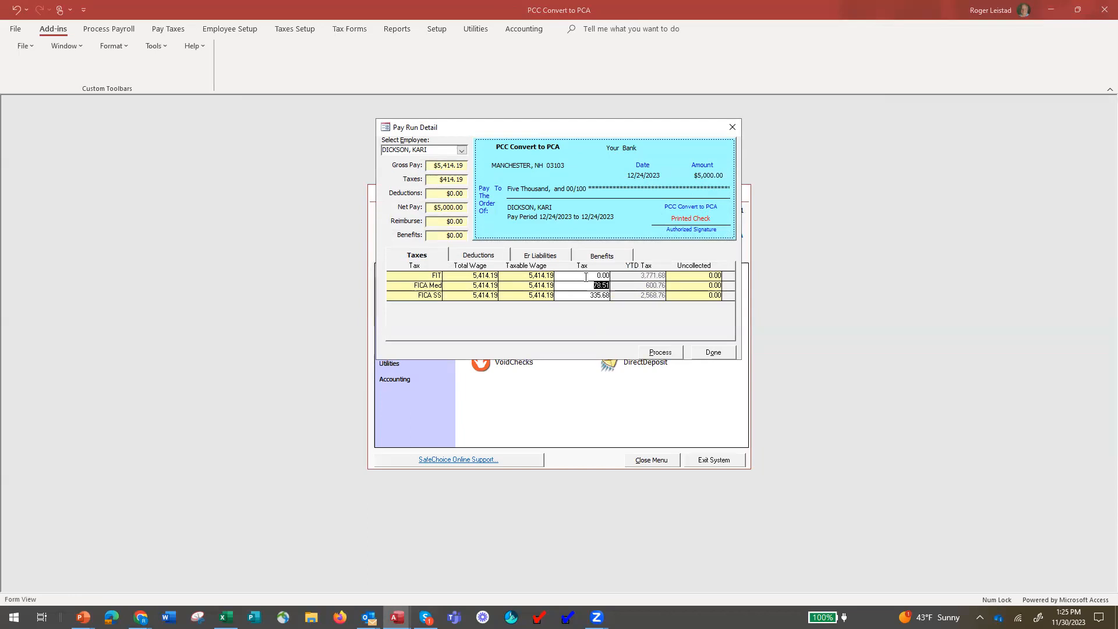
{"action": "key", "text": "Up"}
{"action": "left_click", "coordinate": [712, 355]}
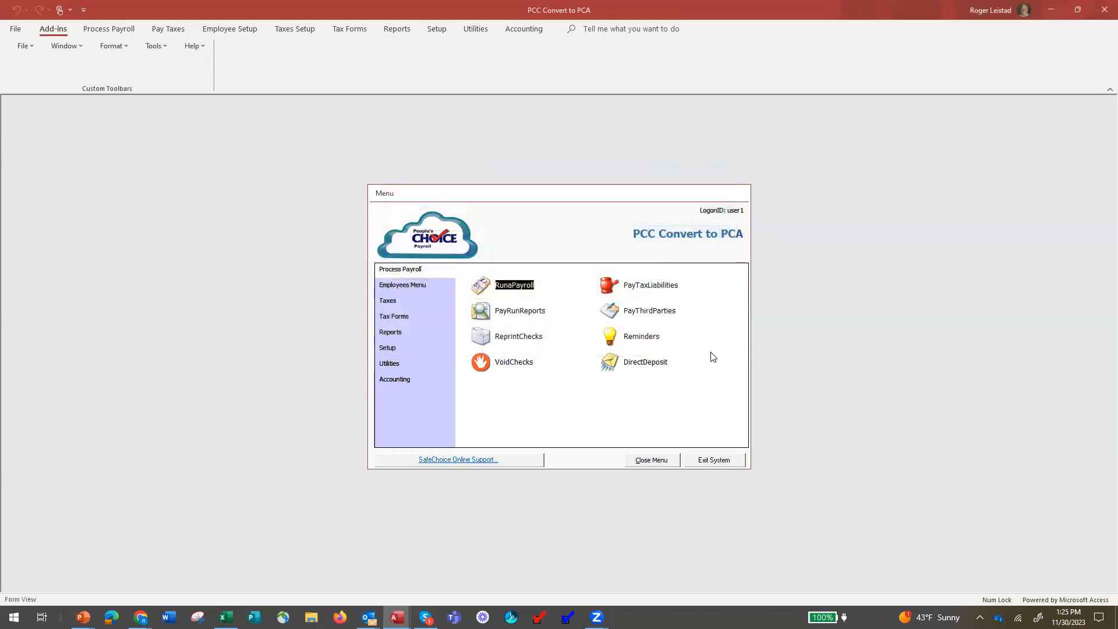
Verify the recalculated report shows $200, $500 and $5,000 checks totalling 5,700.00, then start check creation.
{"action": "left_click", "coordinate": [477, 288]}
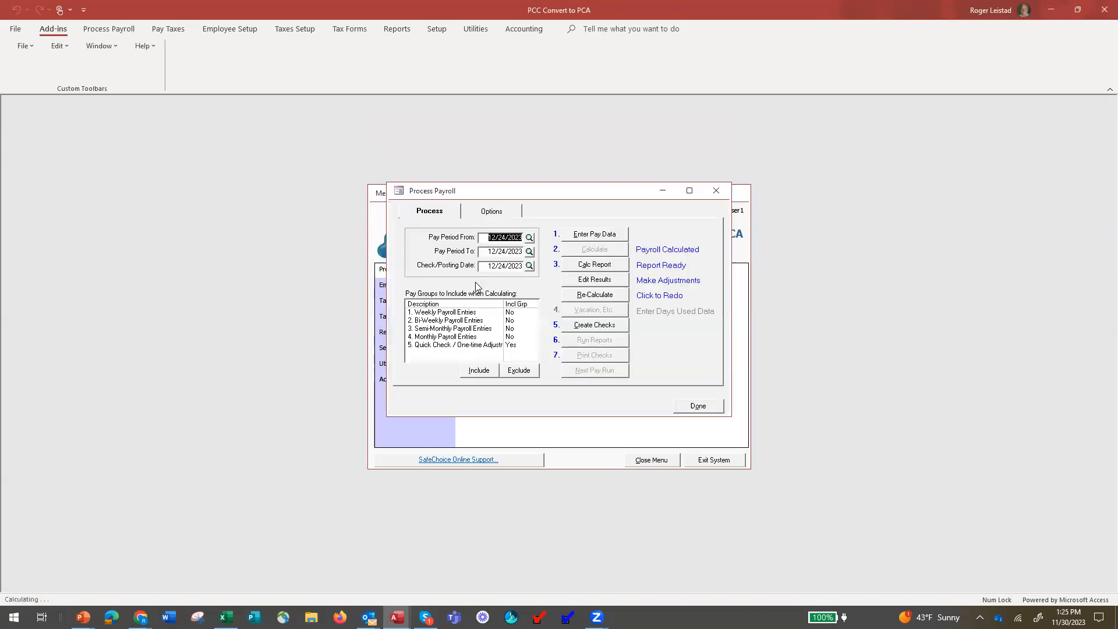
{"action": "left_click", "coordinate": [593, 263]}
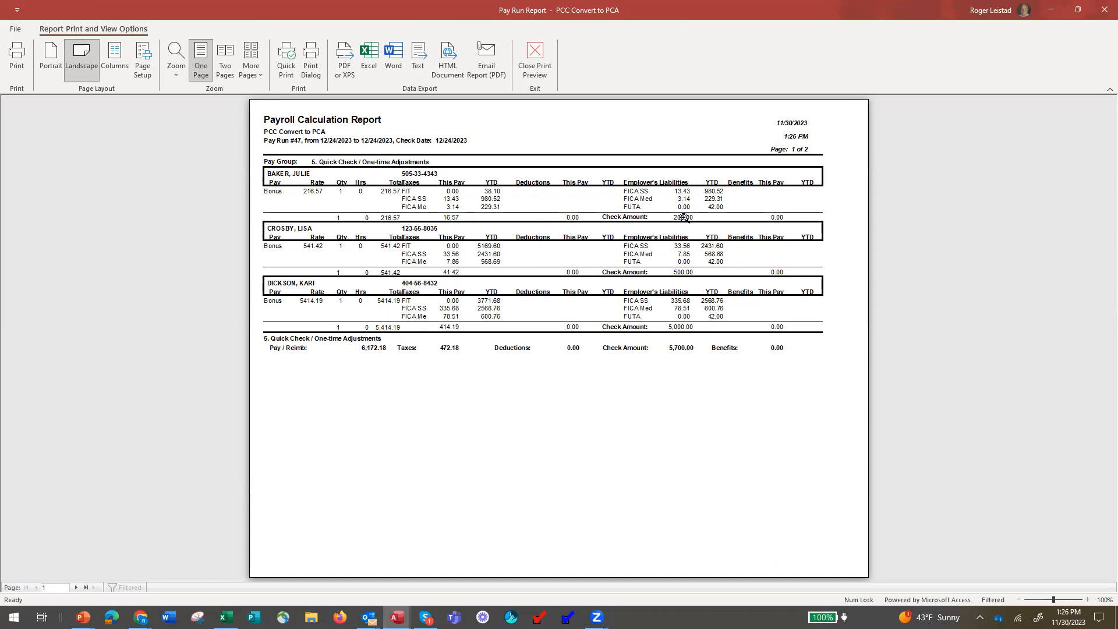
{"action": "left_click", "coordinate": [539, 69]}
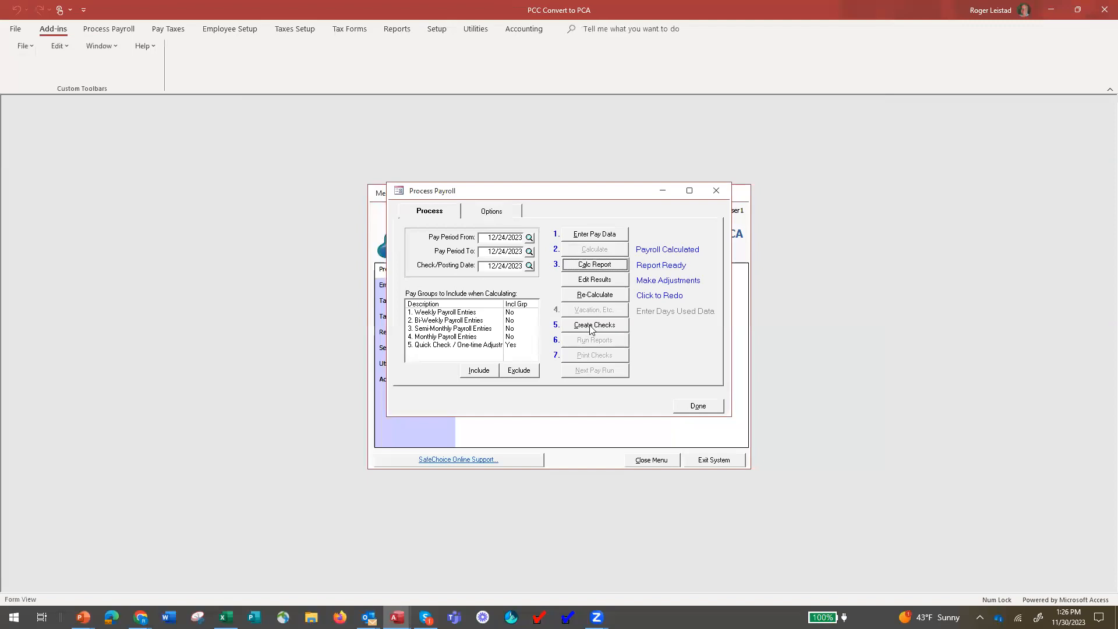
{"action": "left_click", "coordinate": [590, 327]}
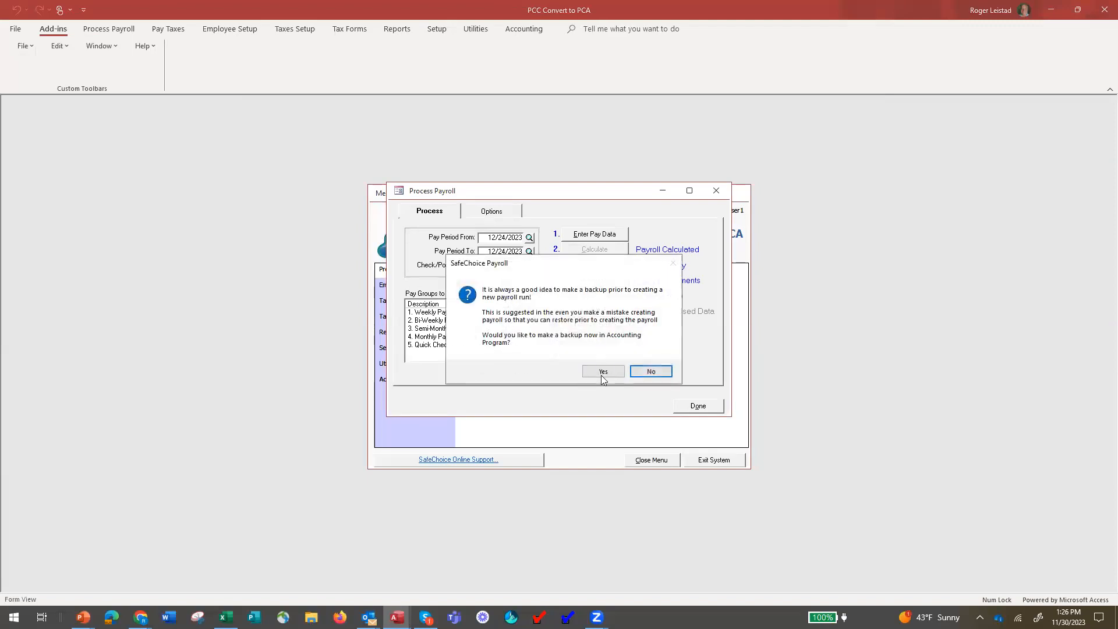
Skip the backup and create the Quick Check payroll checks.
{"action": "left_click", "coordinate": [650, 371]}
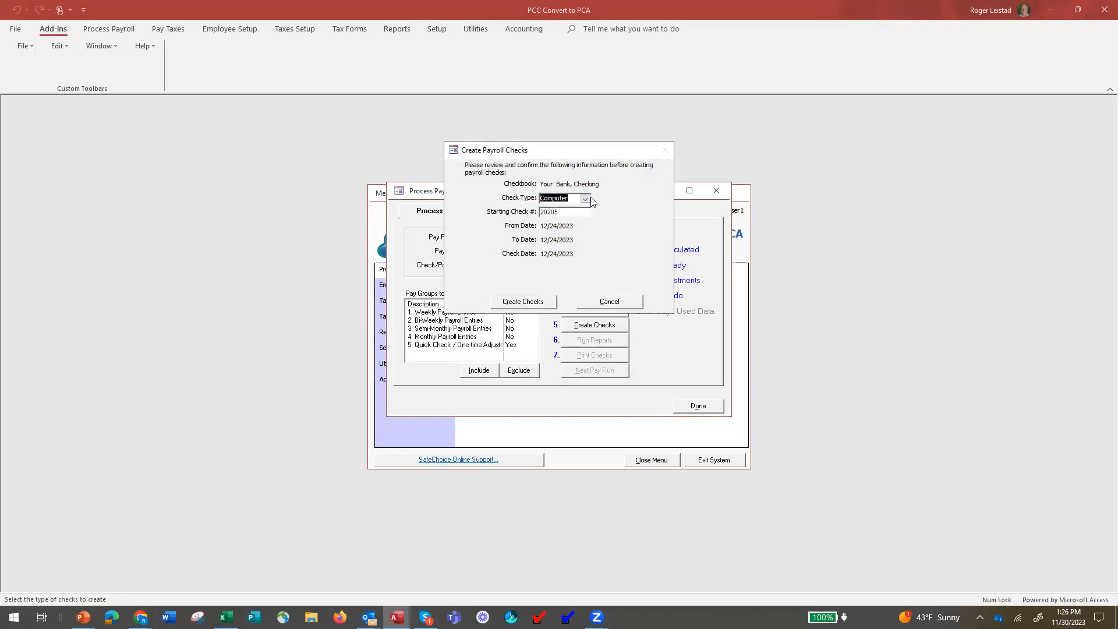
{"action": "left_click", "coordinate": [524, 302]}
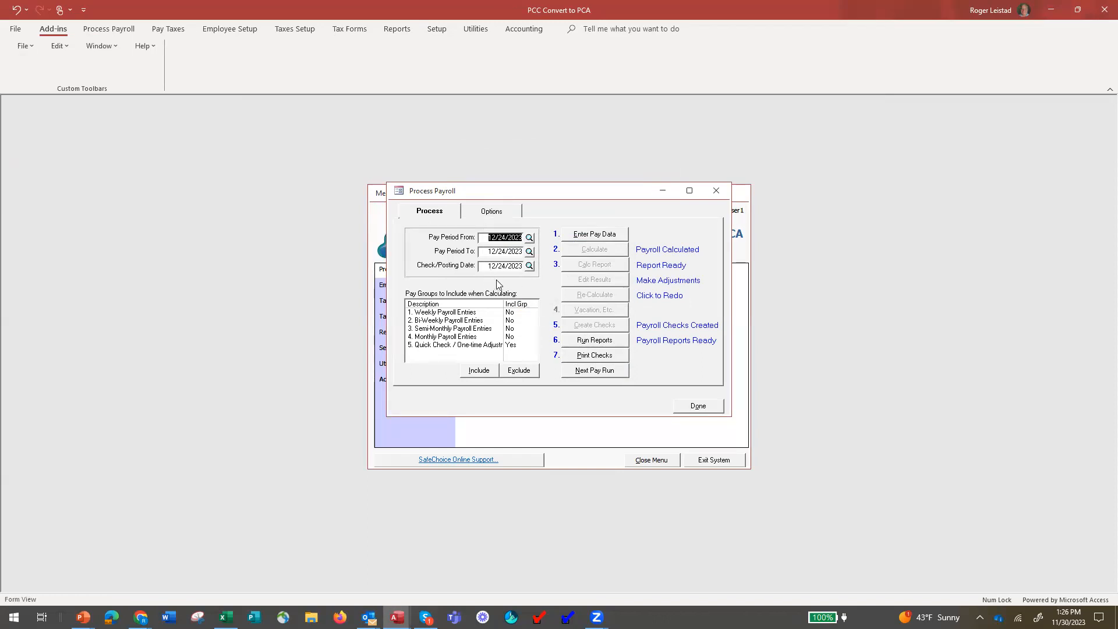
Show the Process Payroll options page with the checkbook and deduction settings.
{"action": "left_click", "coordinate": [492, 212]}
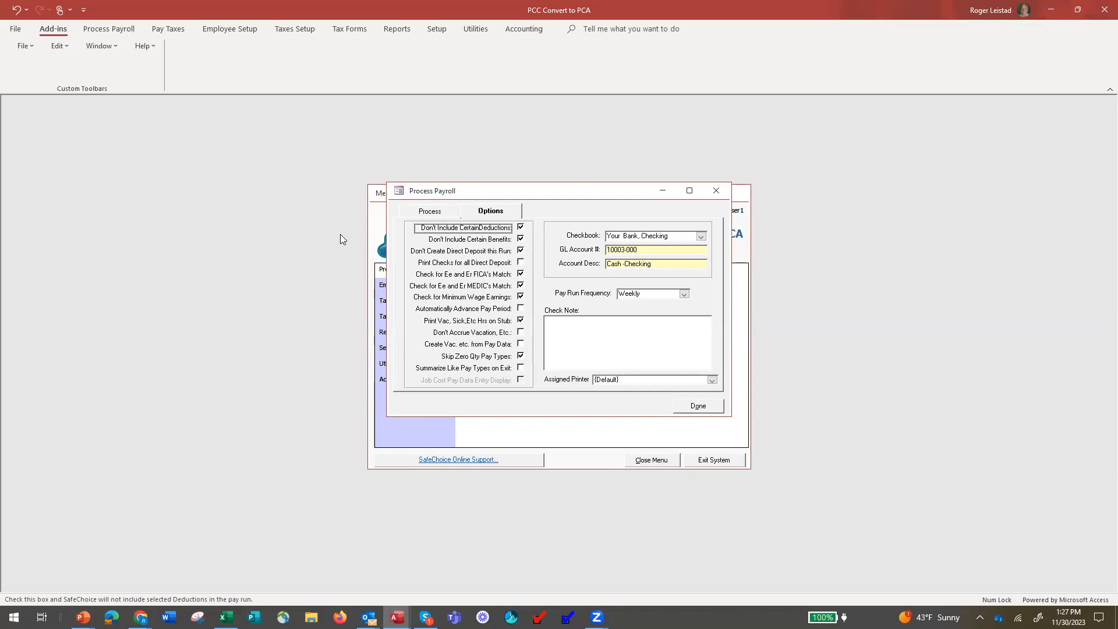
Unmark Court Ordered Garnishment in the deduction exclusions, keeping the other seven excluded.
{"action": "left_click", "coordinate": [521, 227]}
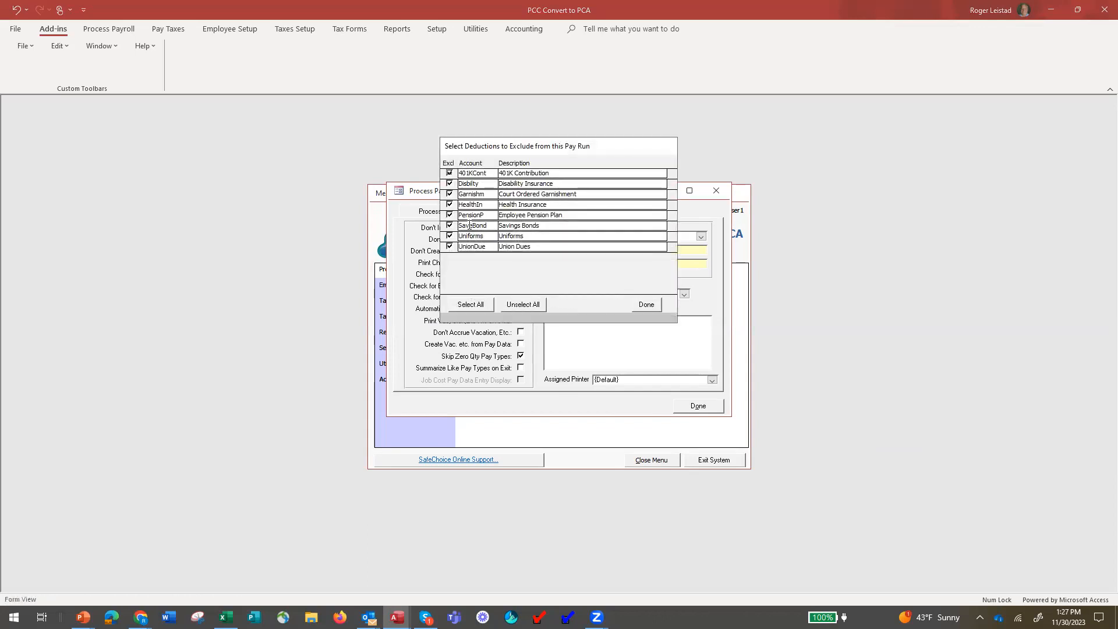
{"action": "left_click", "coordinate": [448, 193]}
{"action": "left_click", "coordinate": [647, 305]}
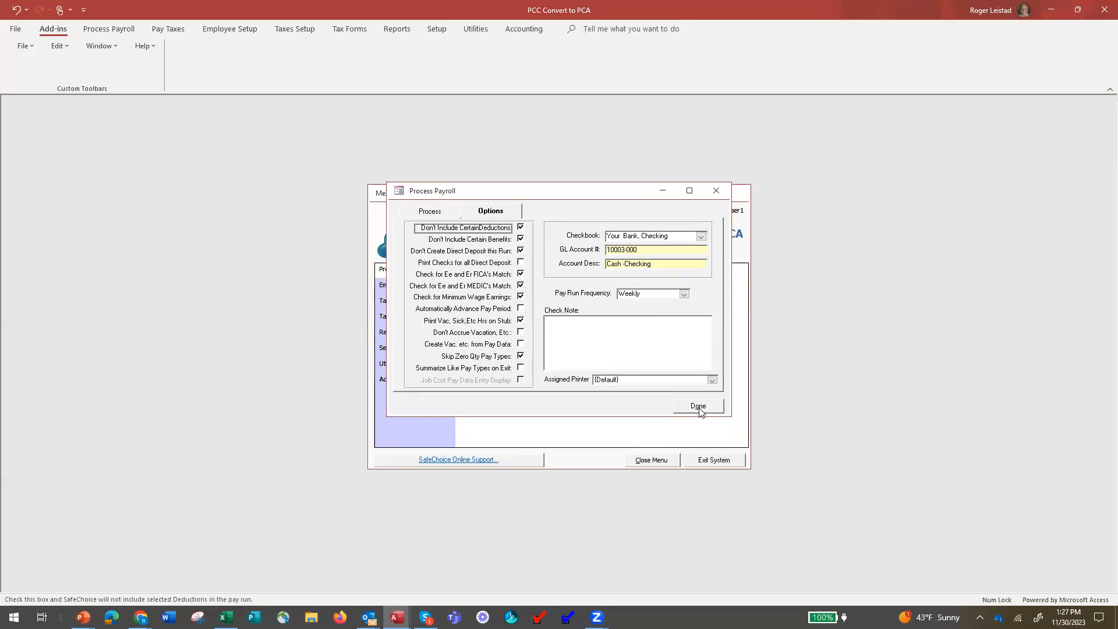
{"action": "left_click", "coordinate": [432, 214]}
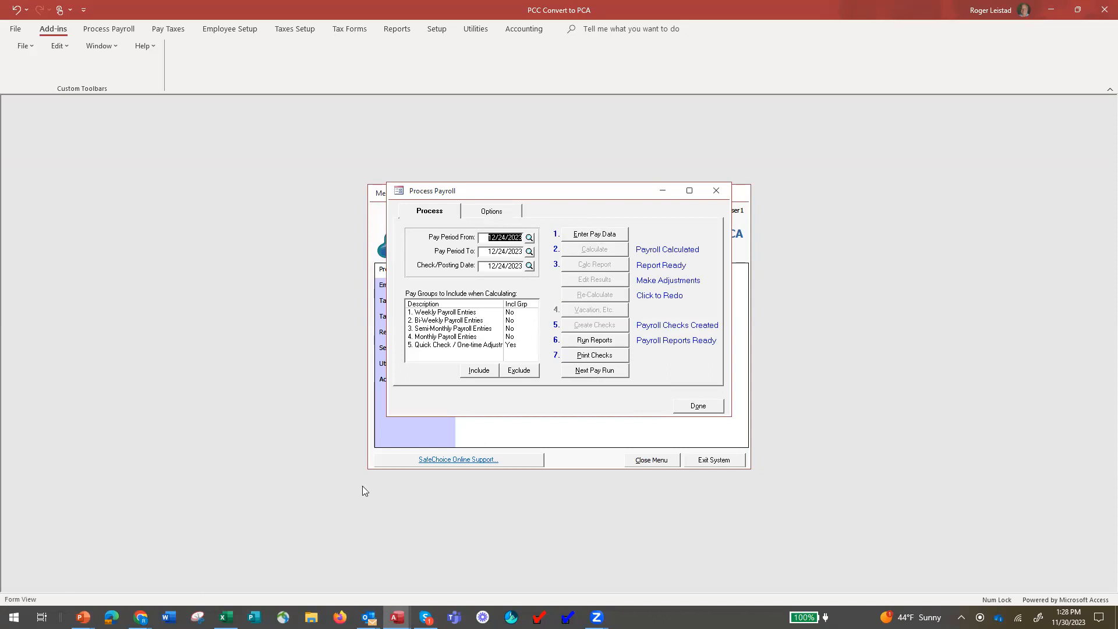
Bring the Employee Bonus Calculations workbook in Excel to the front.
{"action": "left_click", "coordinate": [226, 617]}
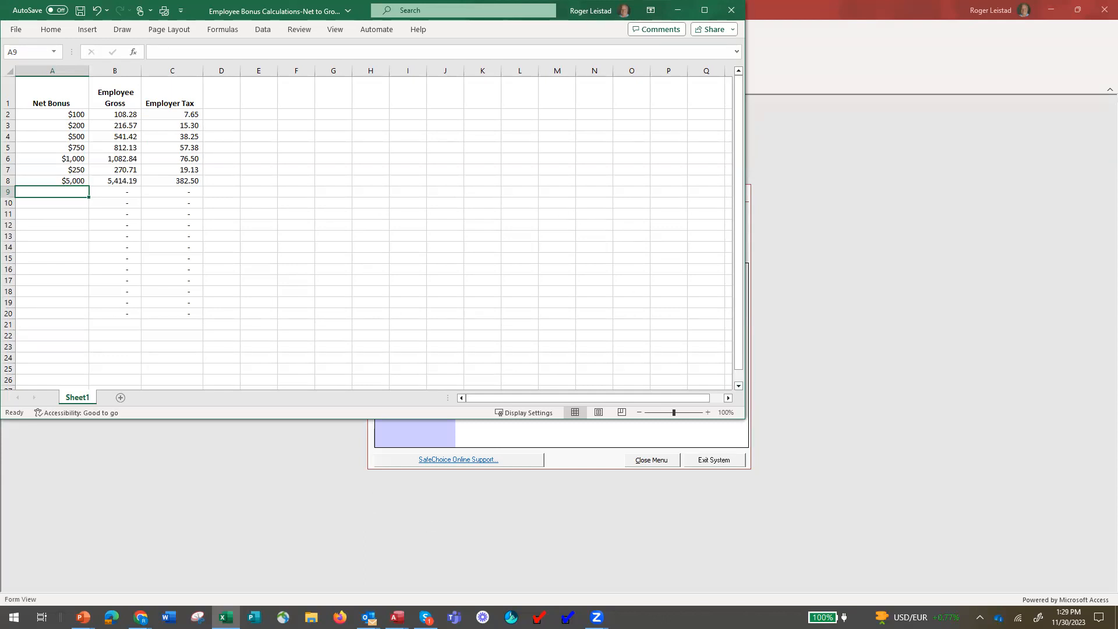
Close Process Payroll in Access and switch to the Week 8 agenda slide show.
{"action": "left_click", "coordinate": [608, 423]}
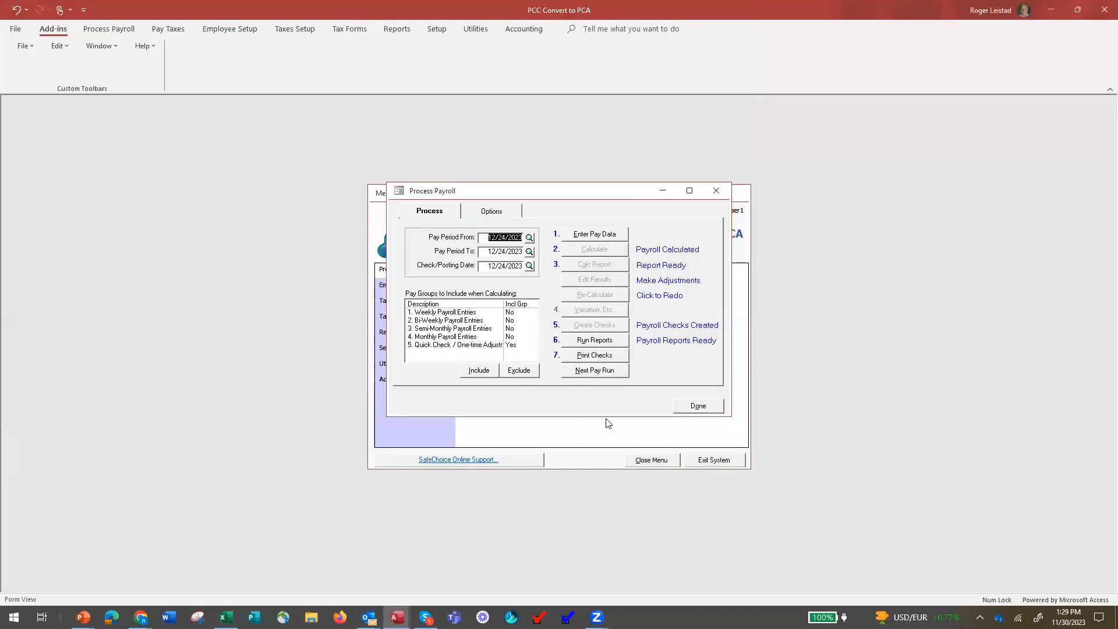
{"action": "left_click", "coordinate": [699, 406]}
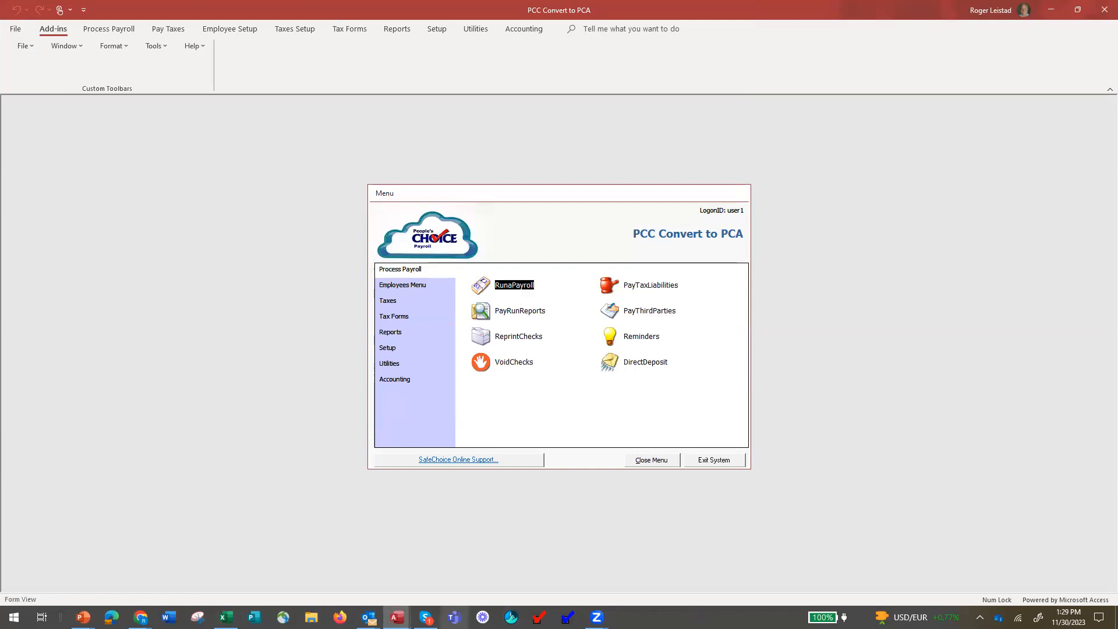
{"action": "key", "text": "alt+Tab"}
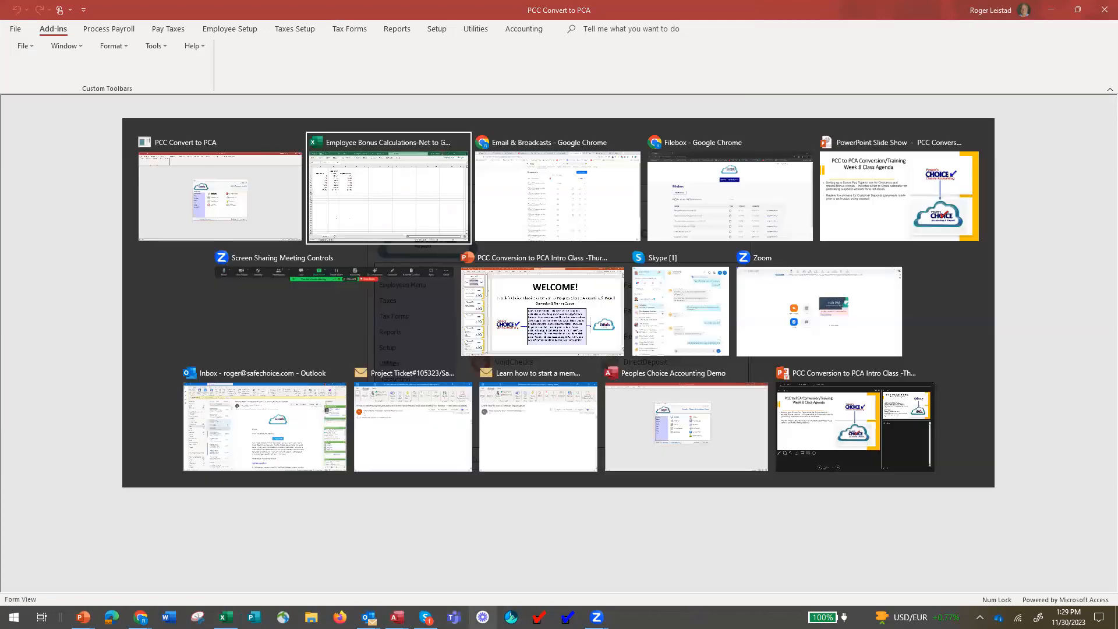
{"action": "key", "text": "alt+Tab"}
{"action": "key", "text": "alt+Tab"}
{"action": "key", "text": "alt+Tab"}
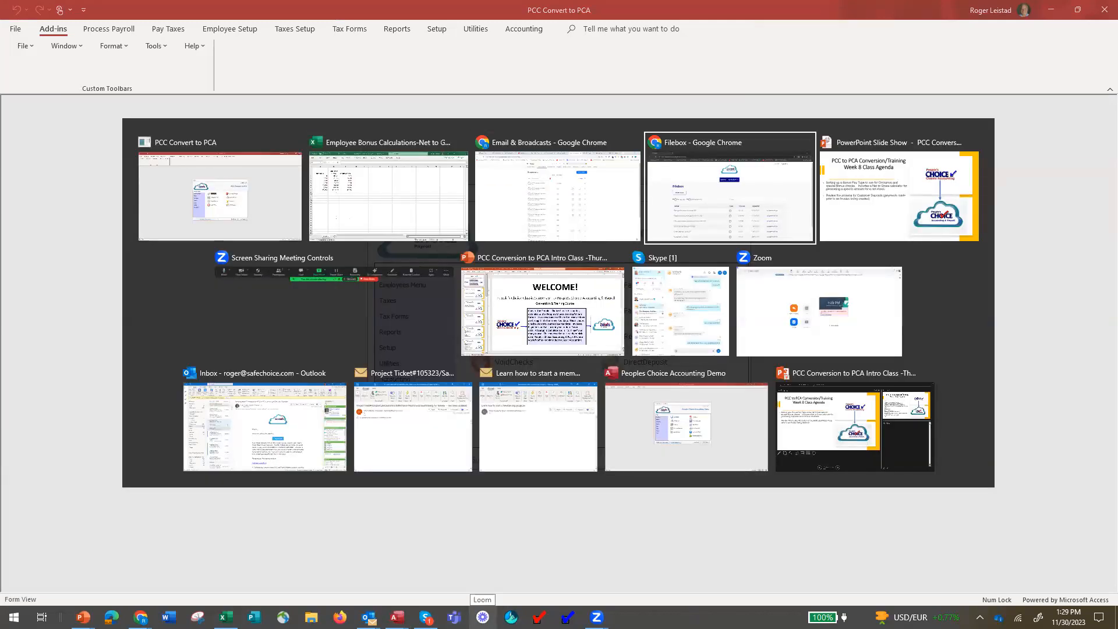